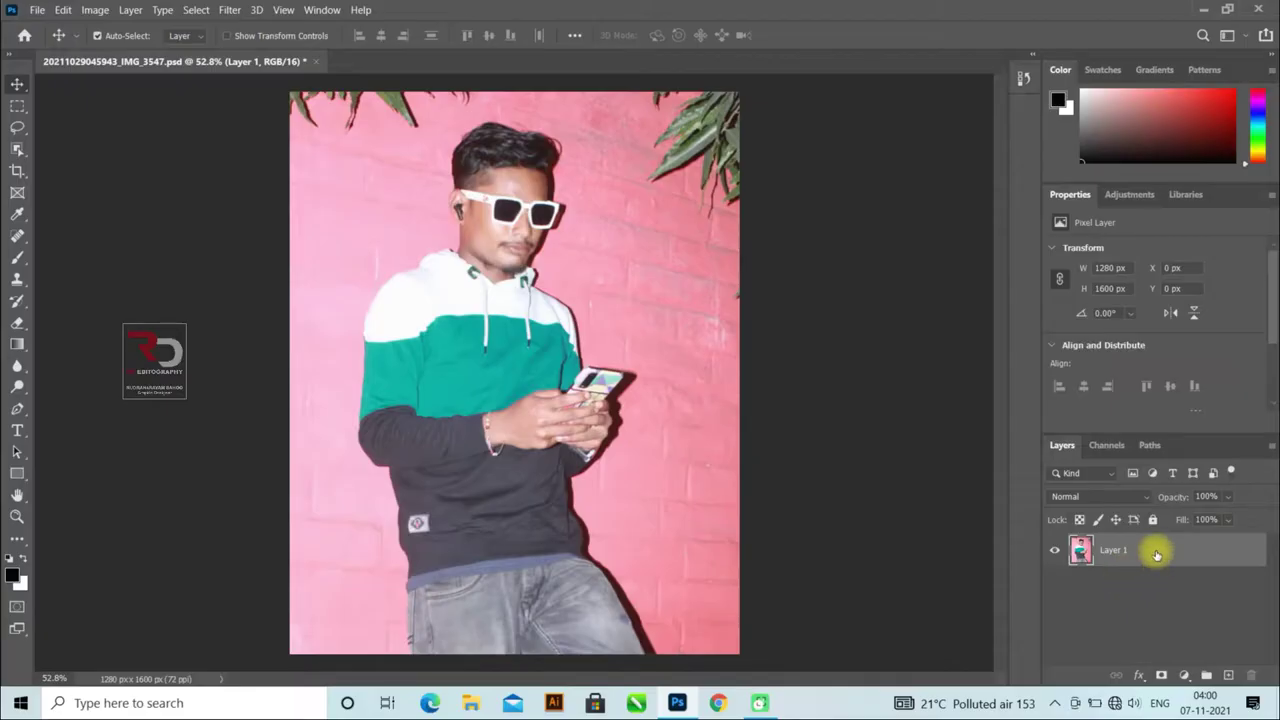
Duplicate the portrait layer as Layer 1 copy.
key("ctrl+j")
left_click(226, 12)
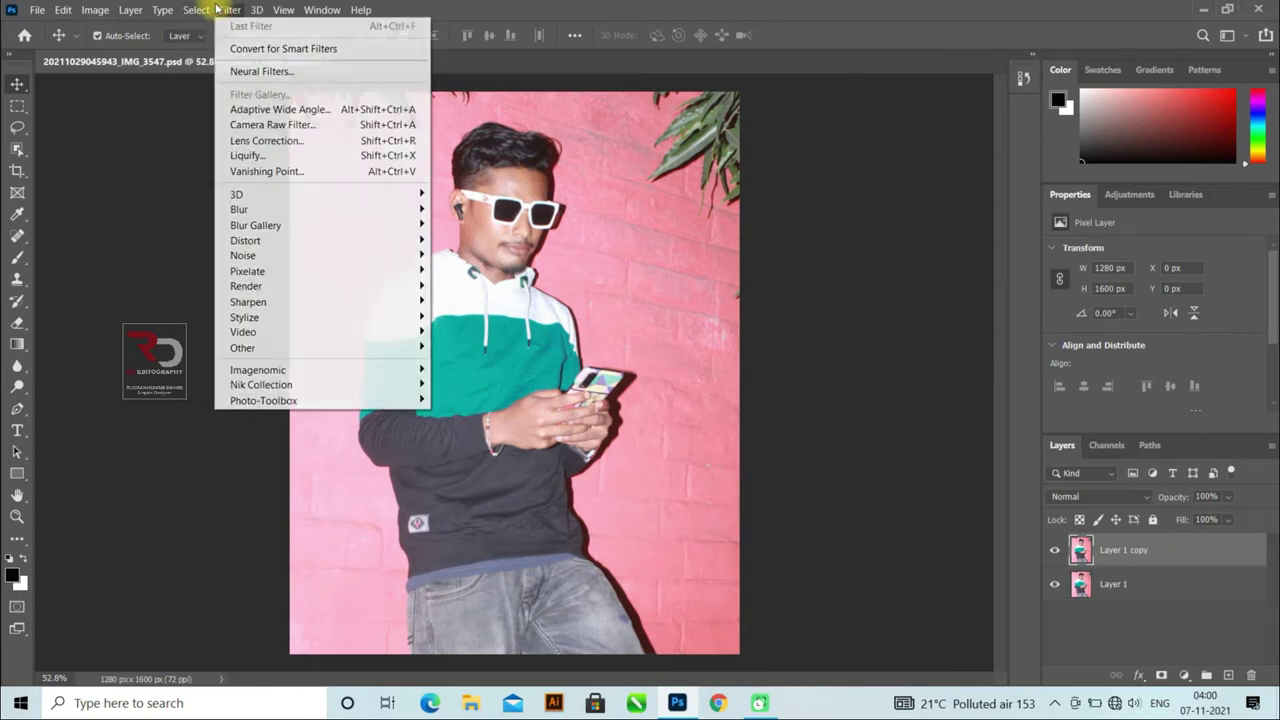
In Camera Raw on the copy, drop Highlights and Whites to -100.
left_click(256, 126)
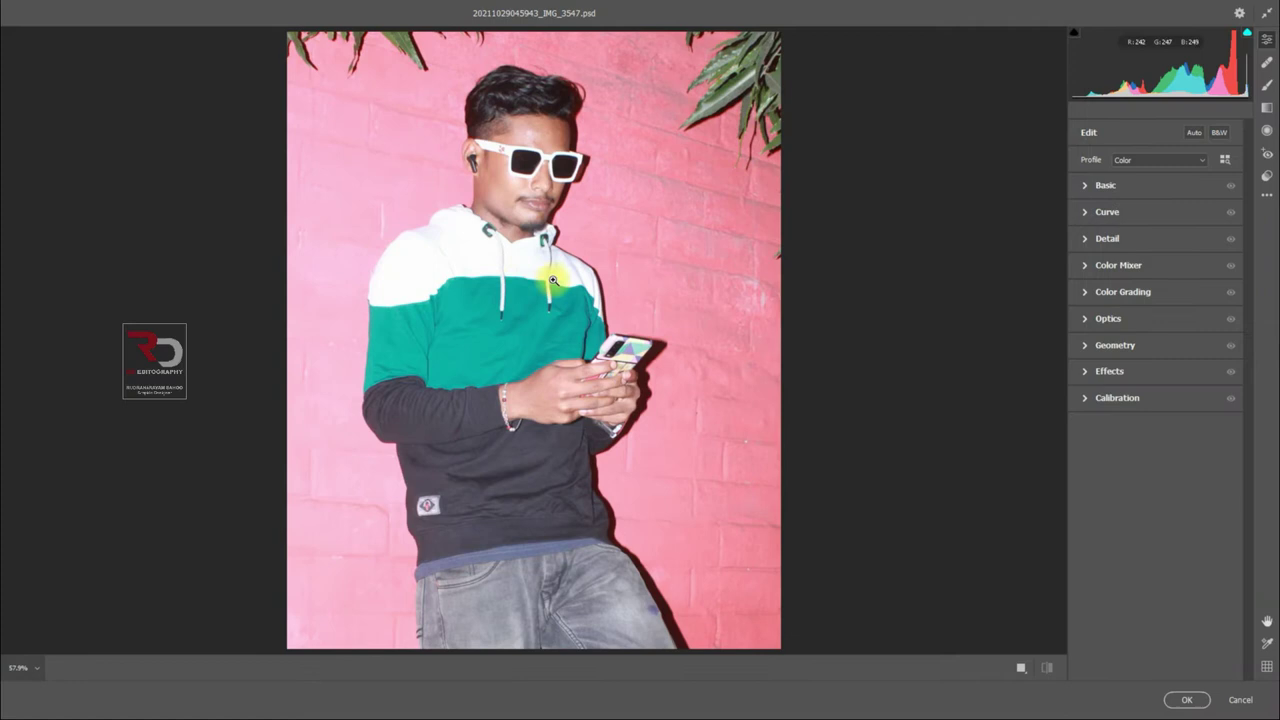
left_click(1090, 185)
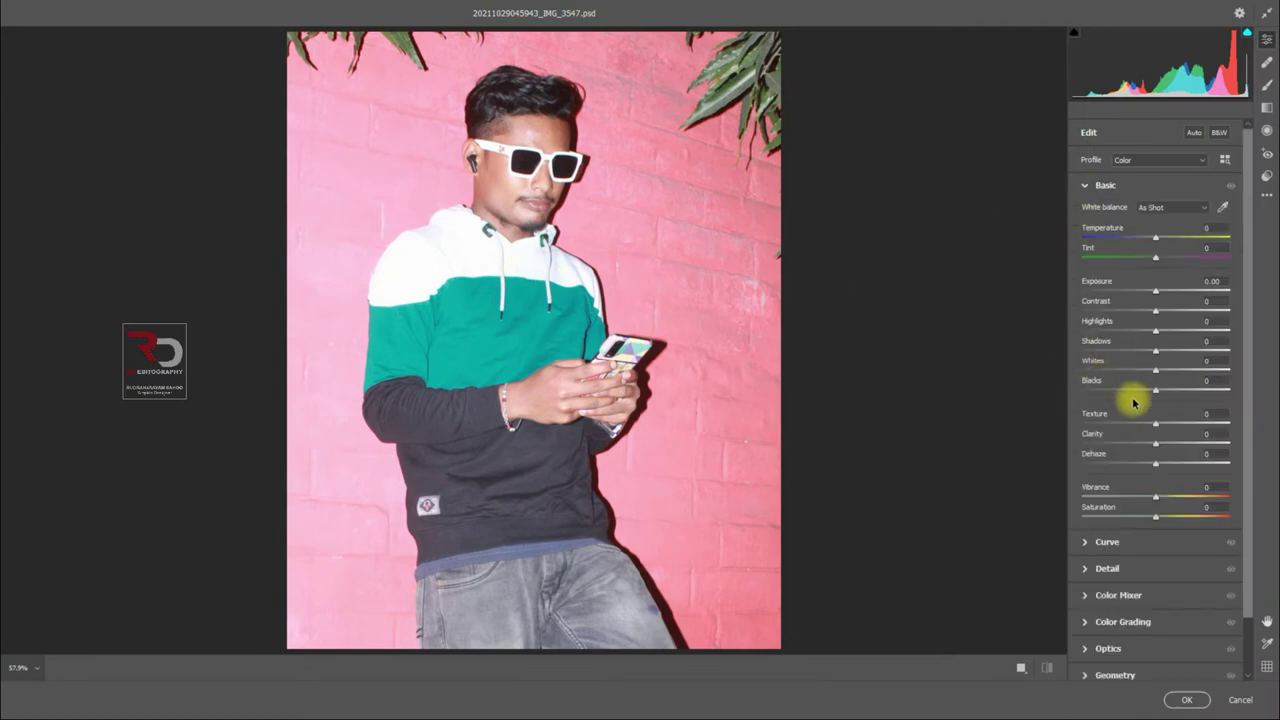
left_click_drag(1166, 338, 991, 346)
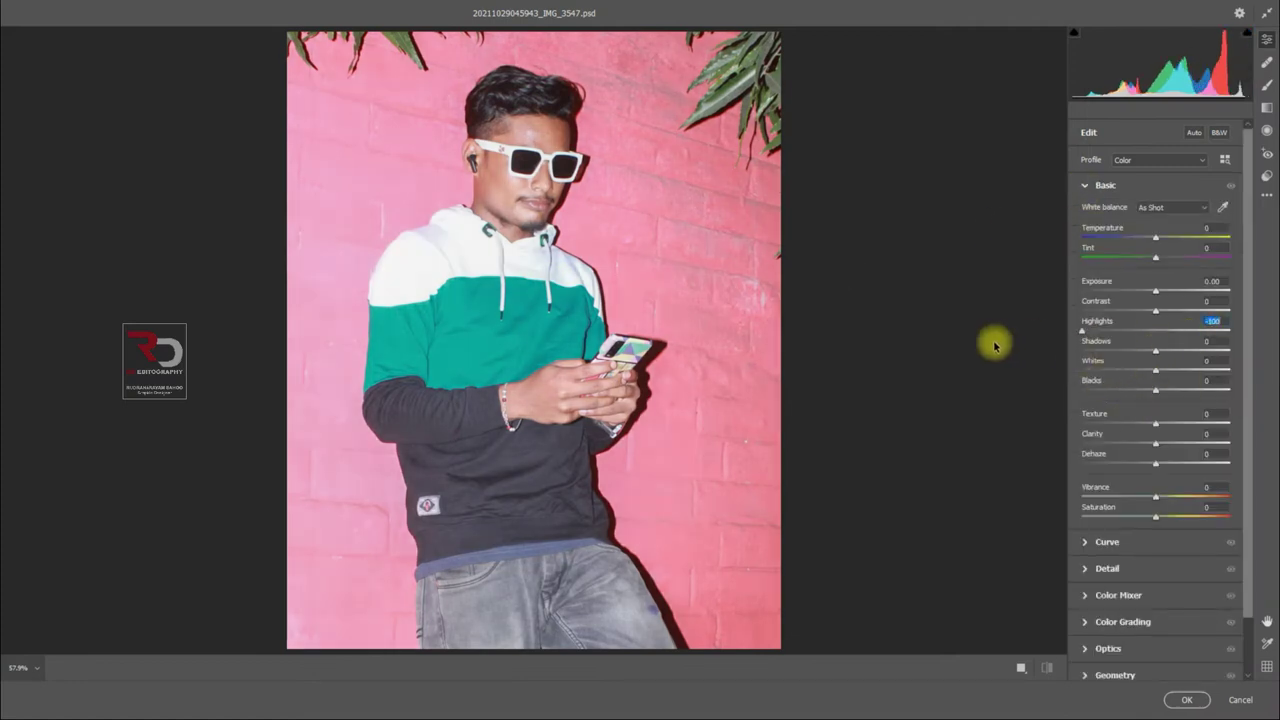
left_click_drag(1155, 370, 1014, 366)
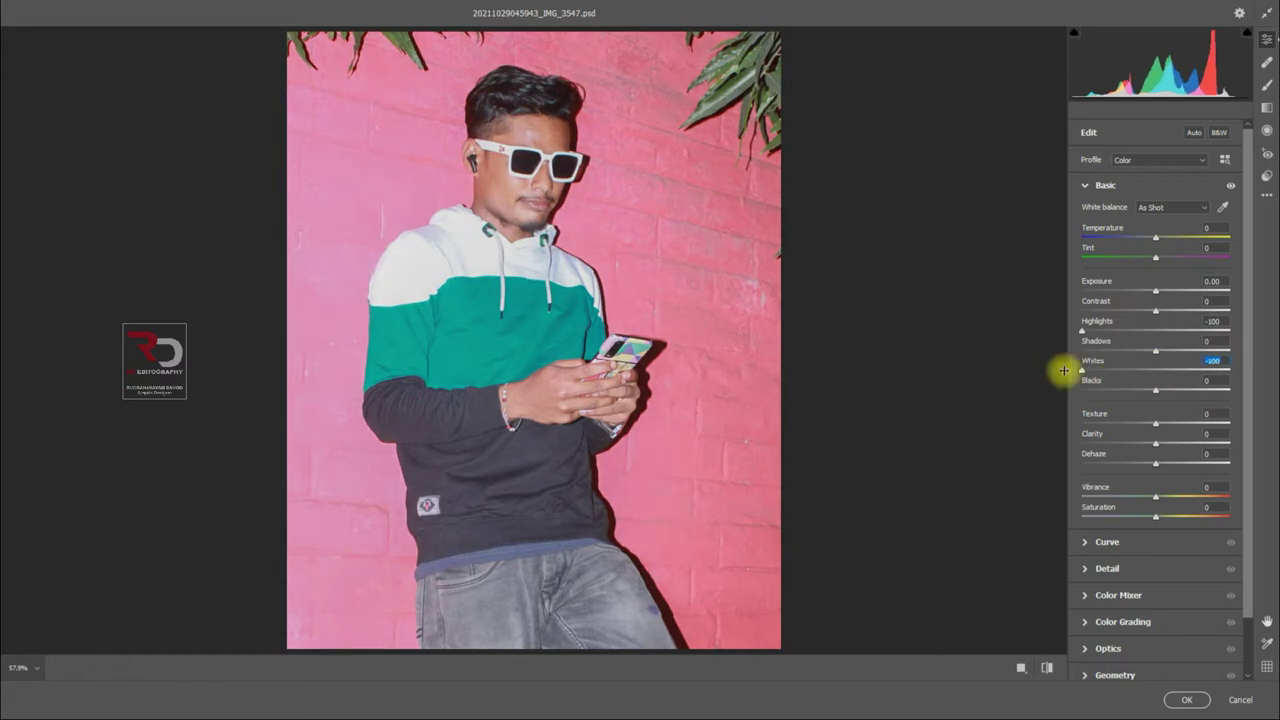
Set Blacks -24, Shadows +57, Contrast +14, Texture +13, Clarity -16 and Dehaze +5.
mouse_move(1157, 390)
left_mouse_down()
mouse_move(1230, 402)
mouse_move(1100, 394)
mouse_move(1134, 414)
left_mouse_up()
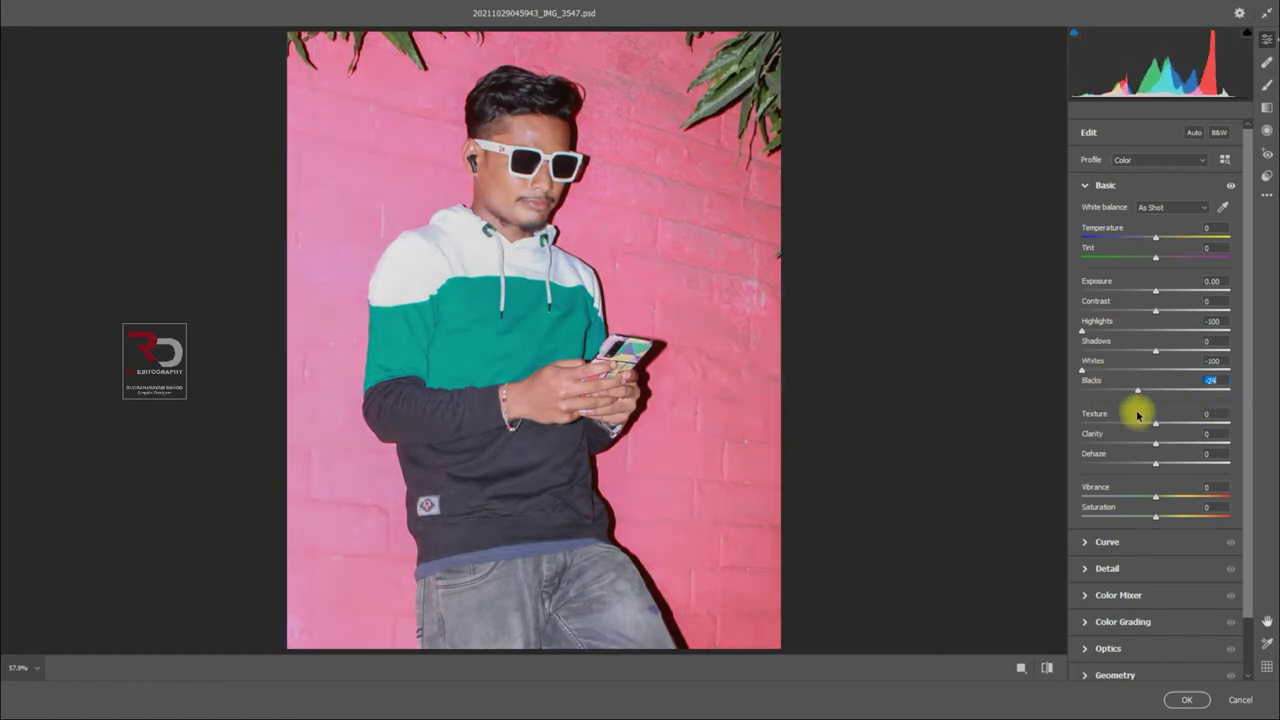
mouse_move(1157, 348)
left_mouse_down()
mouse_move(1190, 360)
mouse_move(1137, 363)
mouse_move(1213, 380)
mouse_move(1191, 355)
left_mouse_up()
mouse_move(1157, 315)
left_mouse_down()
mouse_move(1177, 317)
mouse_move(1143, 317)
mouse_move(1164, 318)
left_mouse_up()
mouse_move(1157, 443)
left_mouse_down()
mouse_move(1172, 446)
mouse_move(1137, 445)
left_mouse_up()
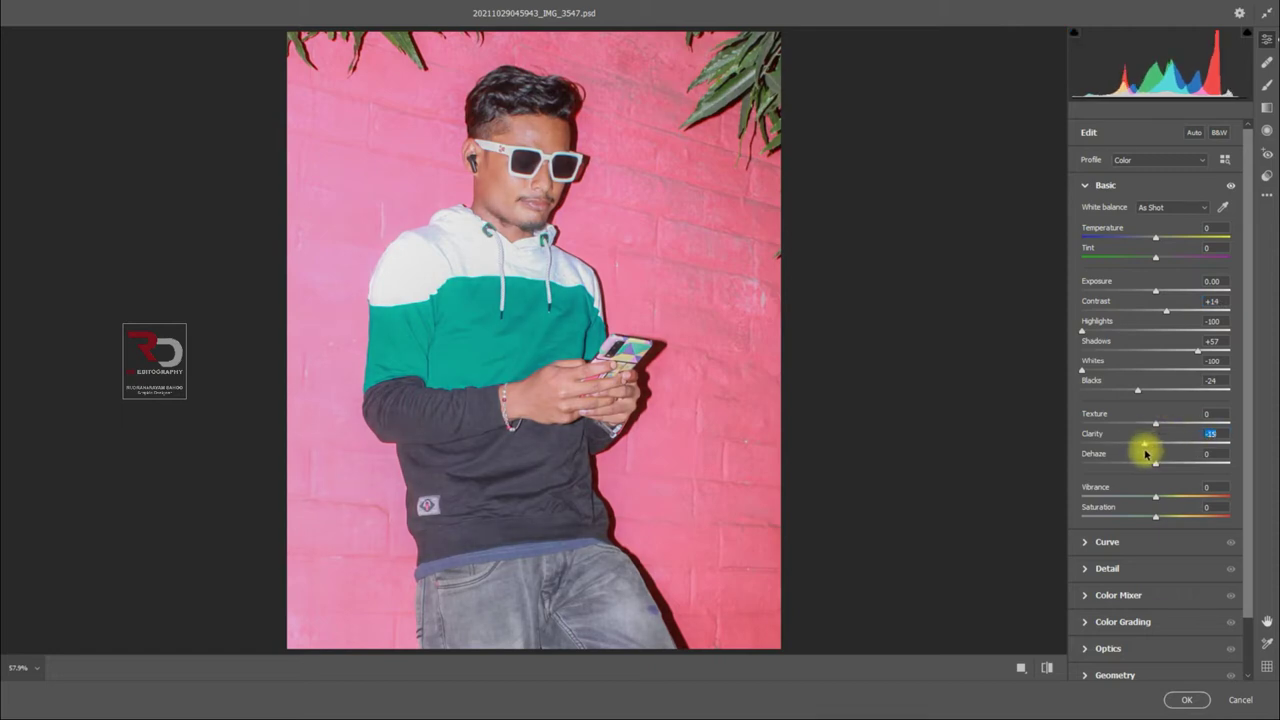
left_click_drag(1155, 424, 1166, 438)
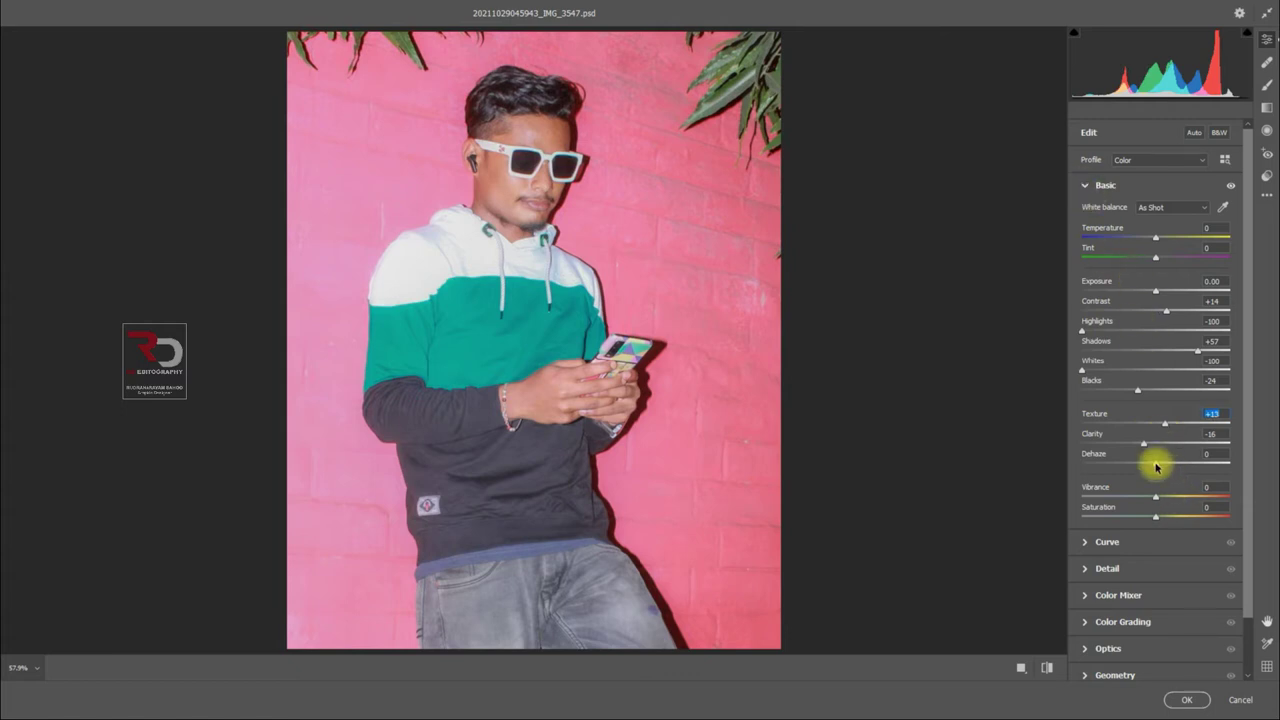
mouse_move(1164, 468)
left_mouse_down()
mouse_move(1148, 475)
mouse_move(1170, 480)
mouse_move(1152, 481)
left_mouse_up()
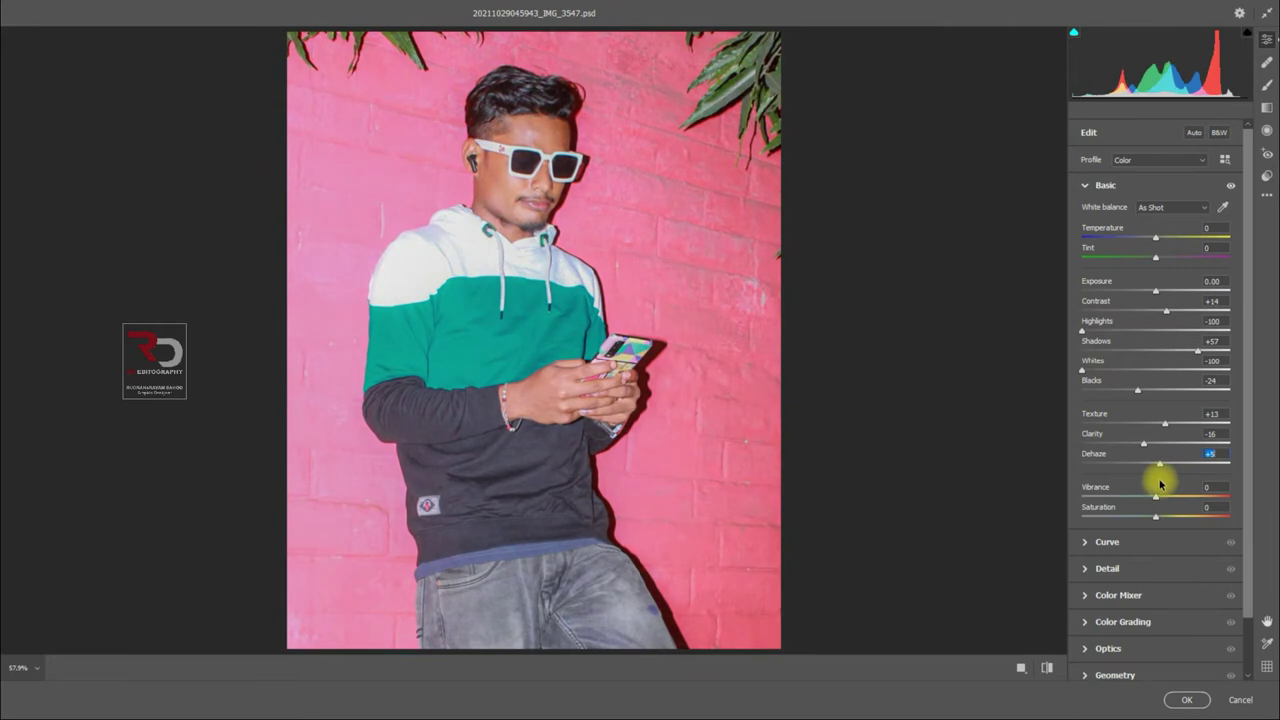
In the Color Mixer, boost red saturation and adjust orange saturation.
left_click(1083, 187)
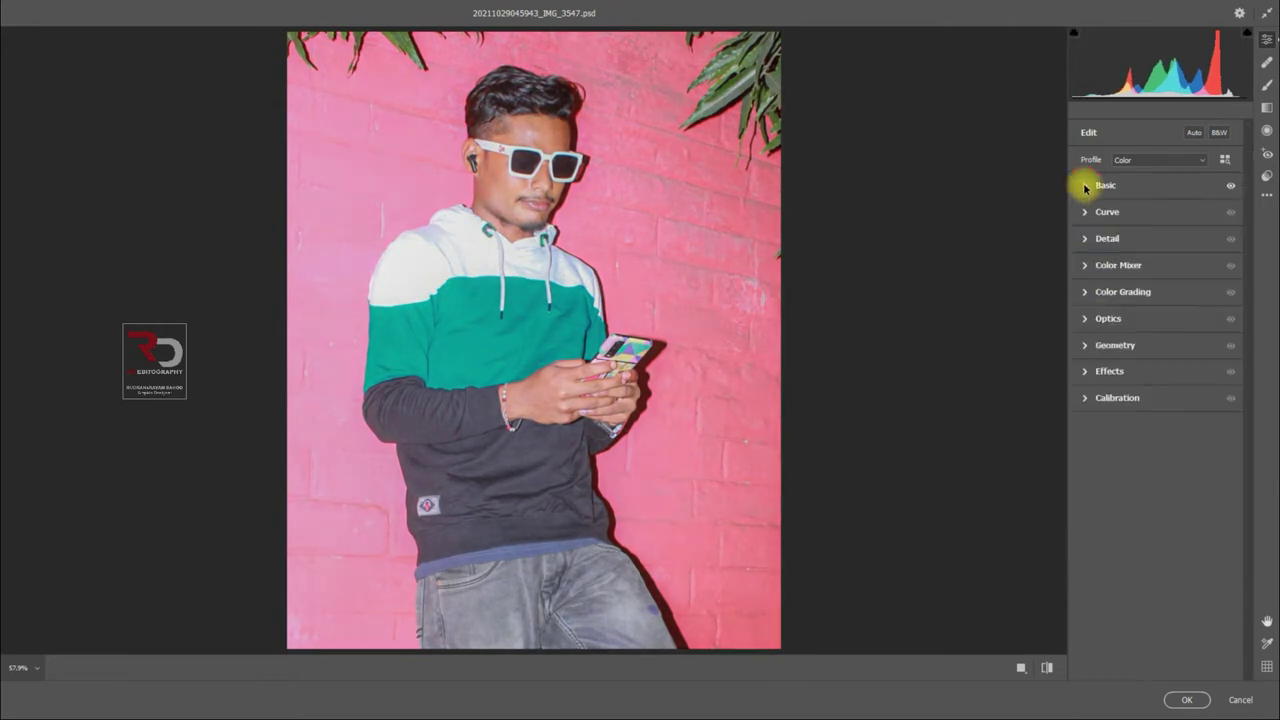
left_click(1086, 266)
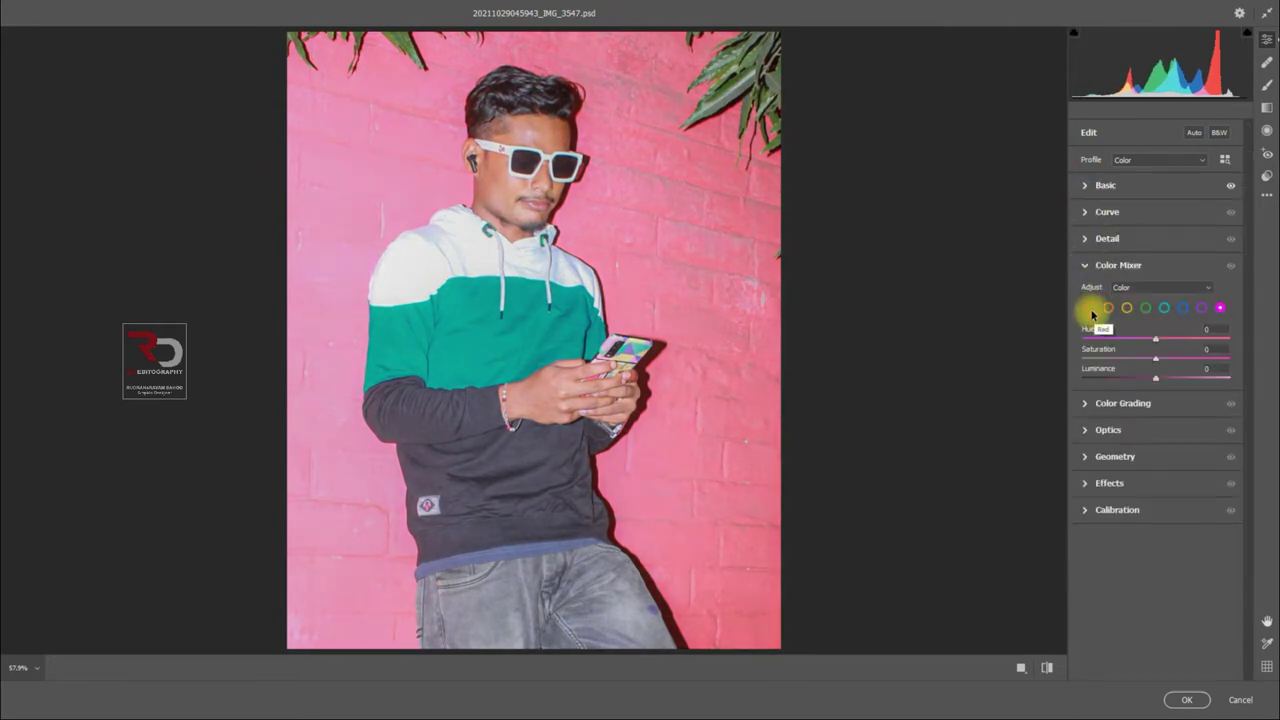
left_click(1091, 309)
mouse_move(1158, 362)
left_mouse_down()
mouse_move(1217, 366)
mouse_move(1154, 374)
mouse_move(1186, 379)
left_mouse_up()
left_click(1108, 307)
left_click_drag(1156, 362, 1150, 372)
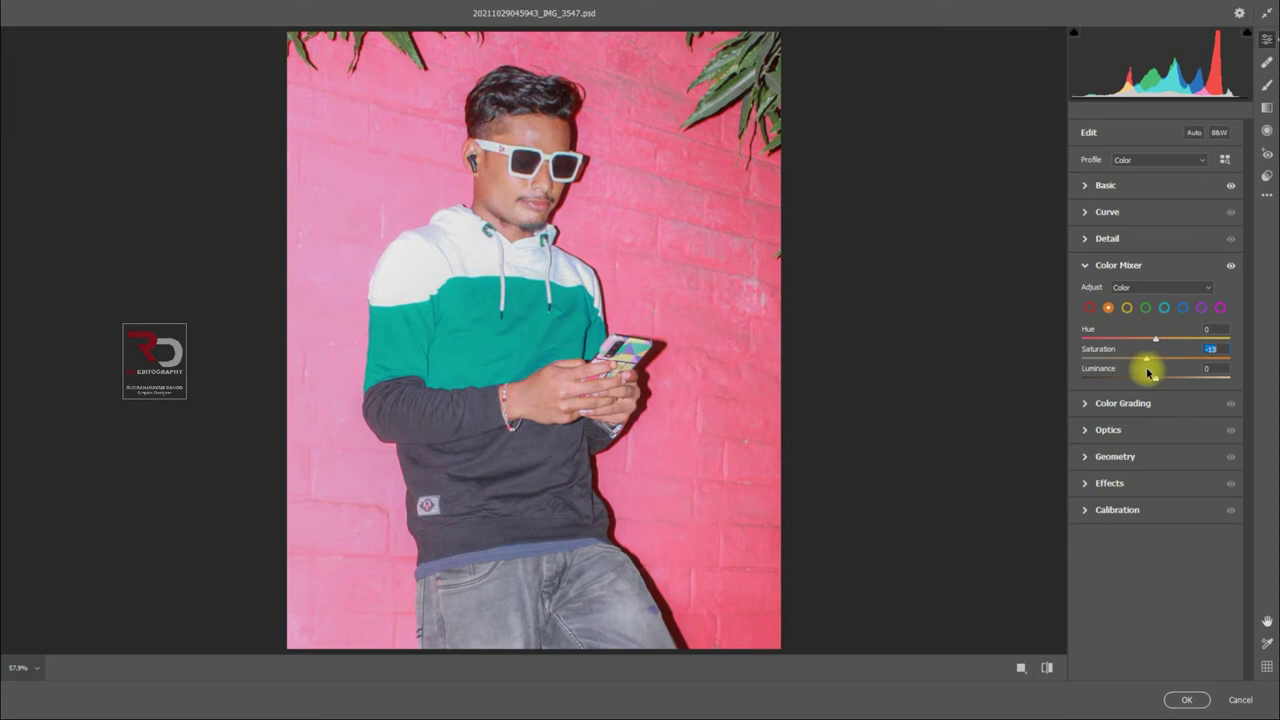
Push yellow and aqua saturation to +100 and brighten the aqua tones.
left_click(1127, 308)
left_click_drag(1155, 358, 1238, 366)
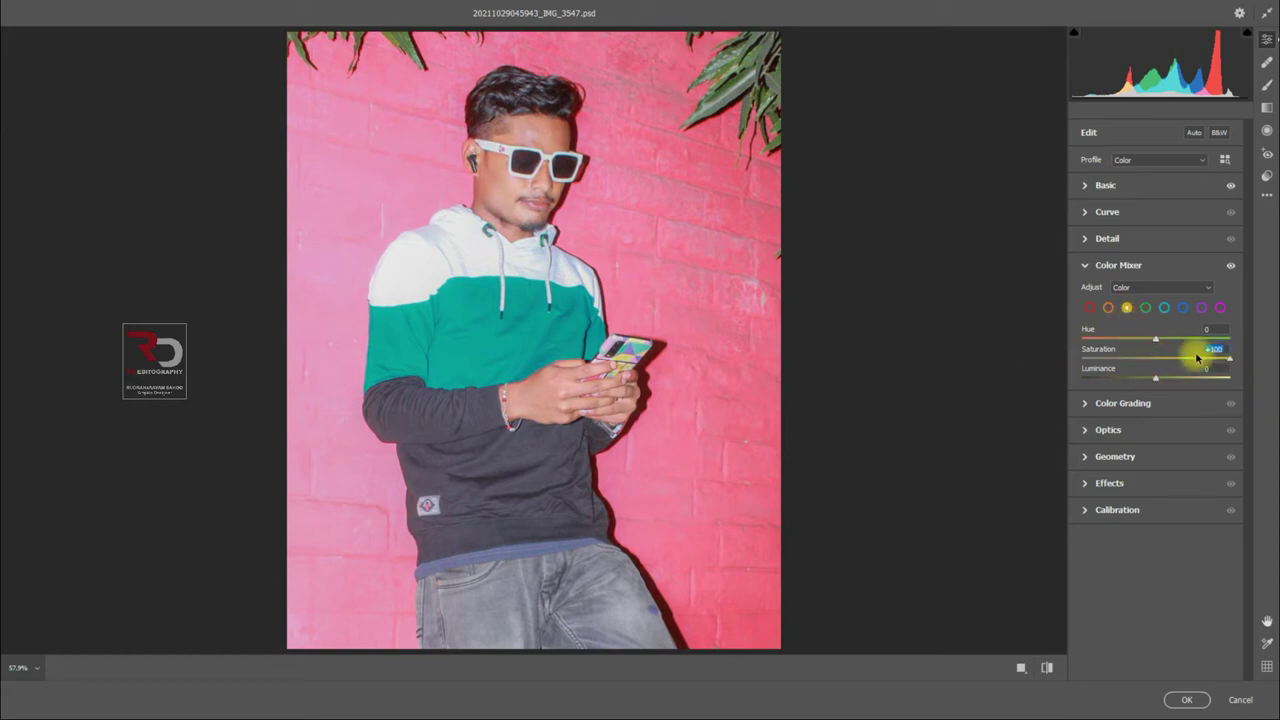
left_click(1165, 309)
left_click_drag(1157, 358, 1240, 372)
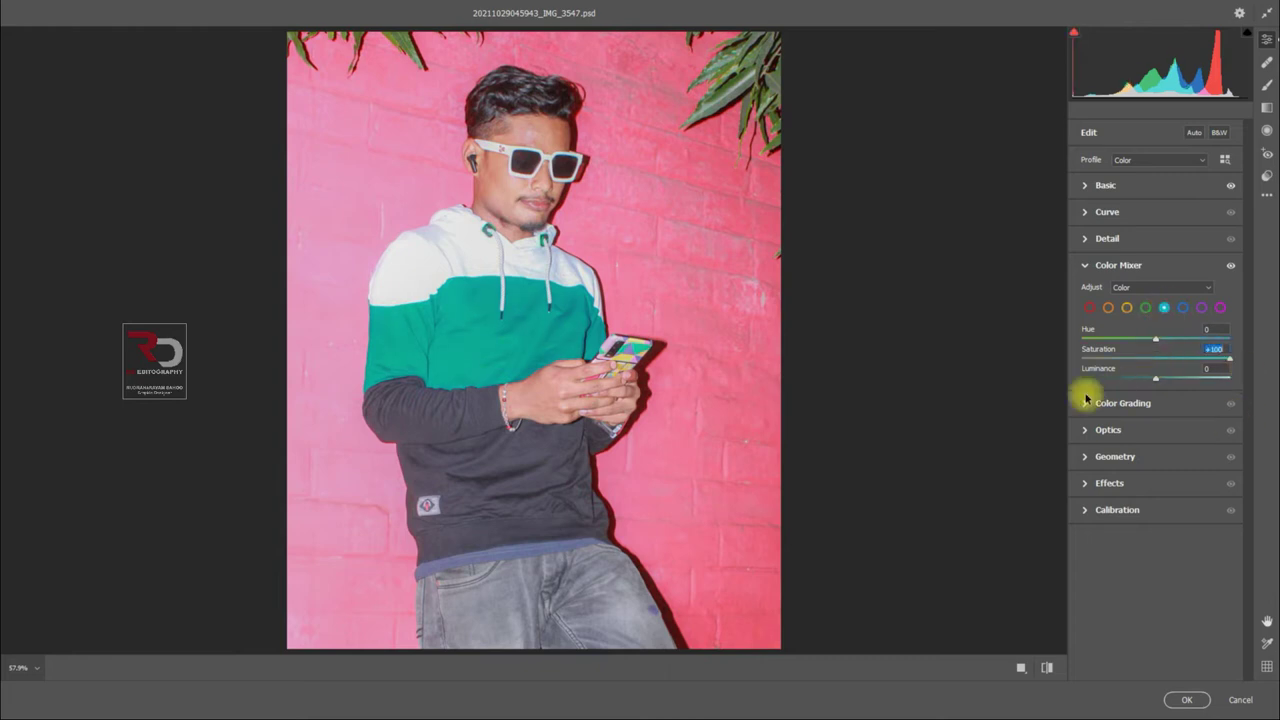
mouse_move(1155, 378)
left_mouse_down()
mouse_move(1181, 378)
mouse_move(1156, 386)
left_mouse_up()
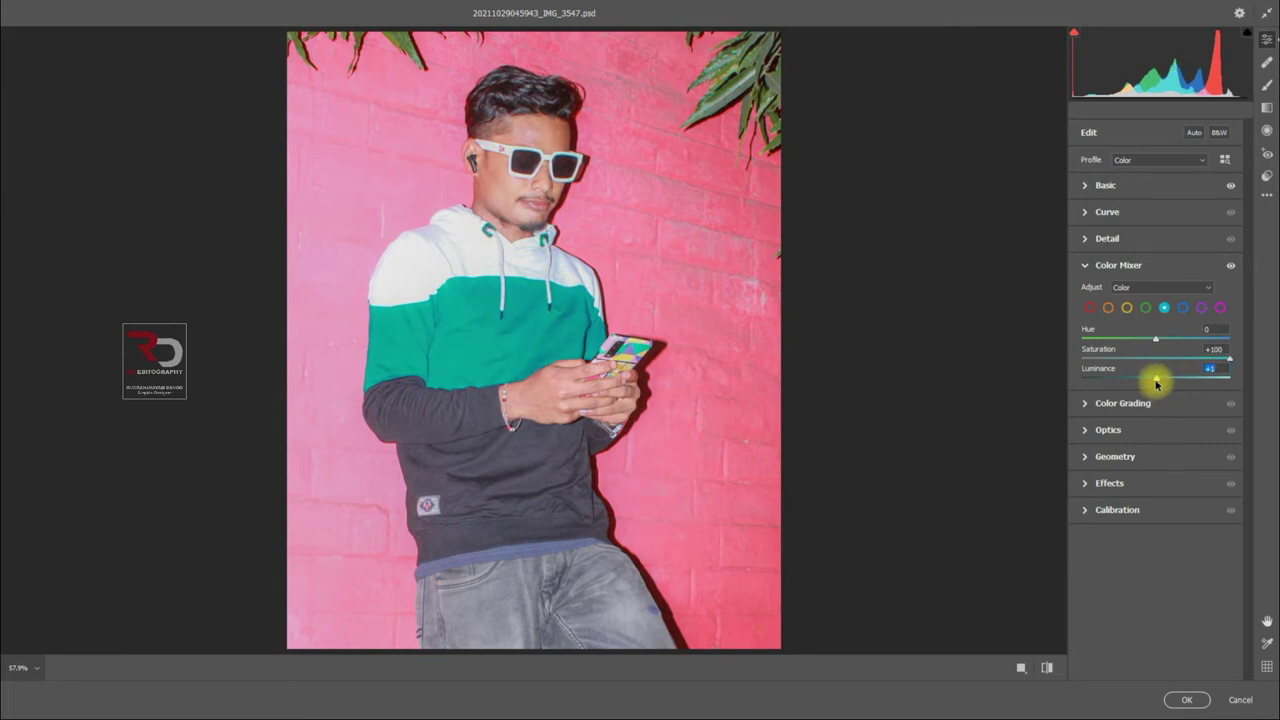
Set blue saturation to -68 and blue luminance to -15.
left_click(1183, 307)
left_click_drag(1156, 358, 1080, 365)
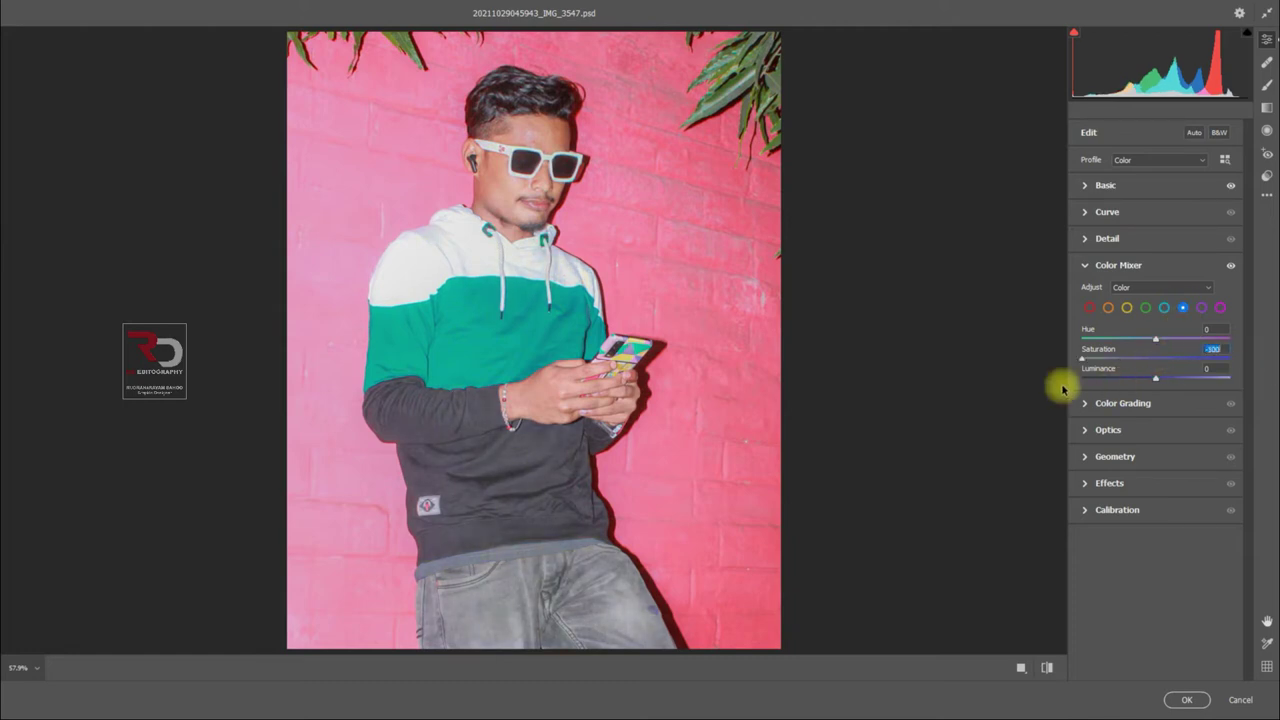
type("-66")
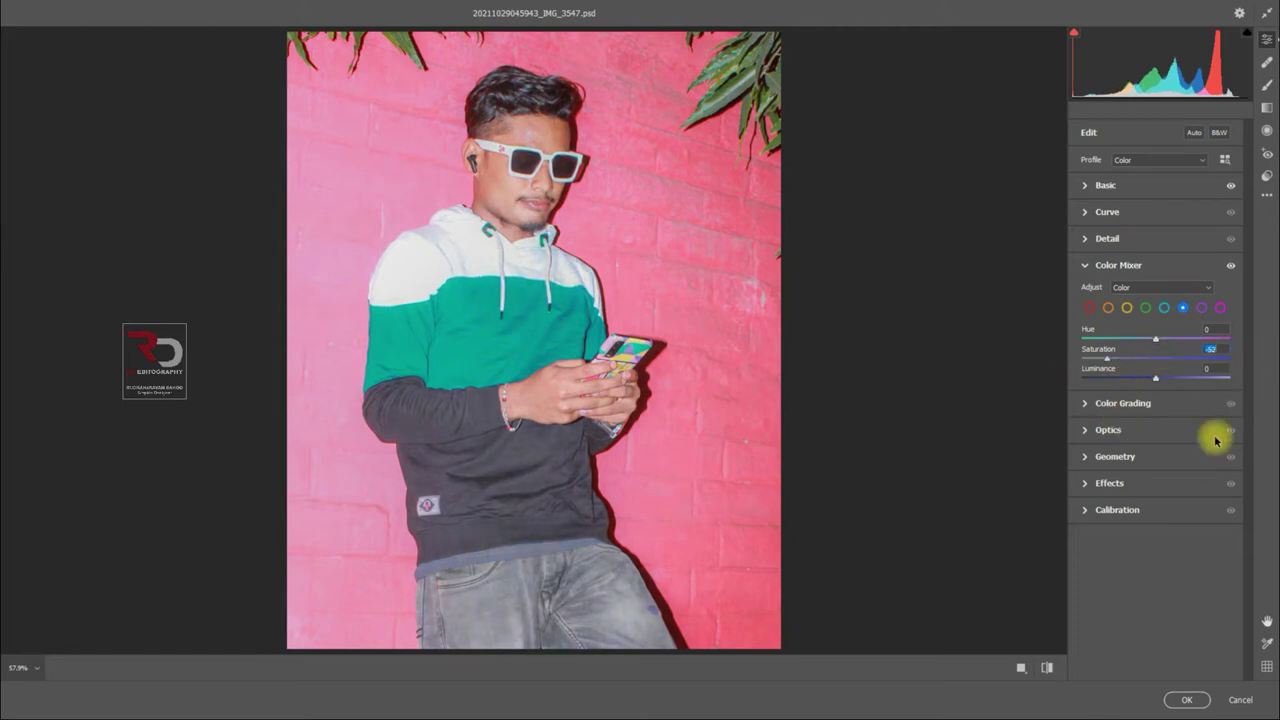
mouse_move(1156, 377)
left_mouse_down()
mouse_move(1128, 378)
mouse_move(1145, 378)
left_mouse_up()
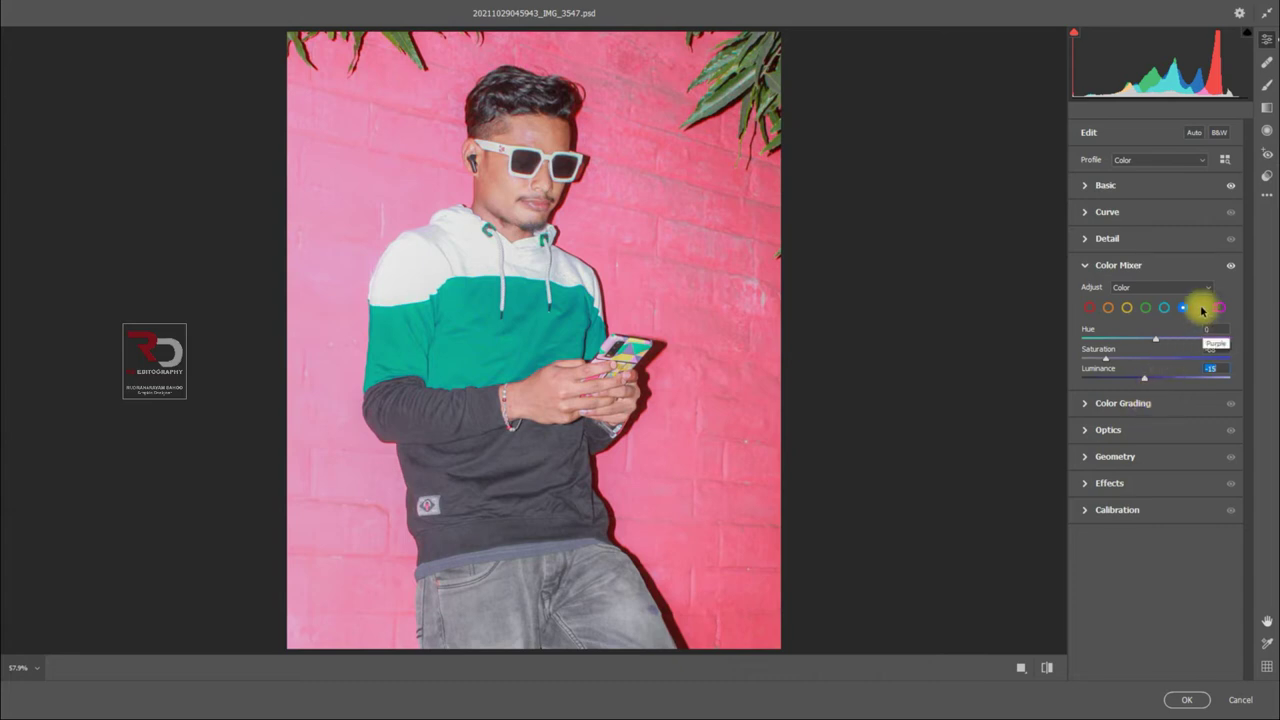
left_click(1085, 267)
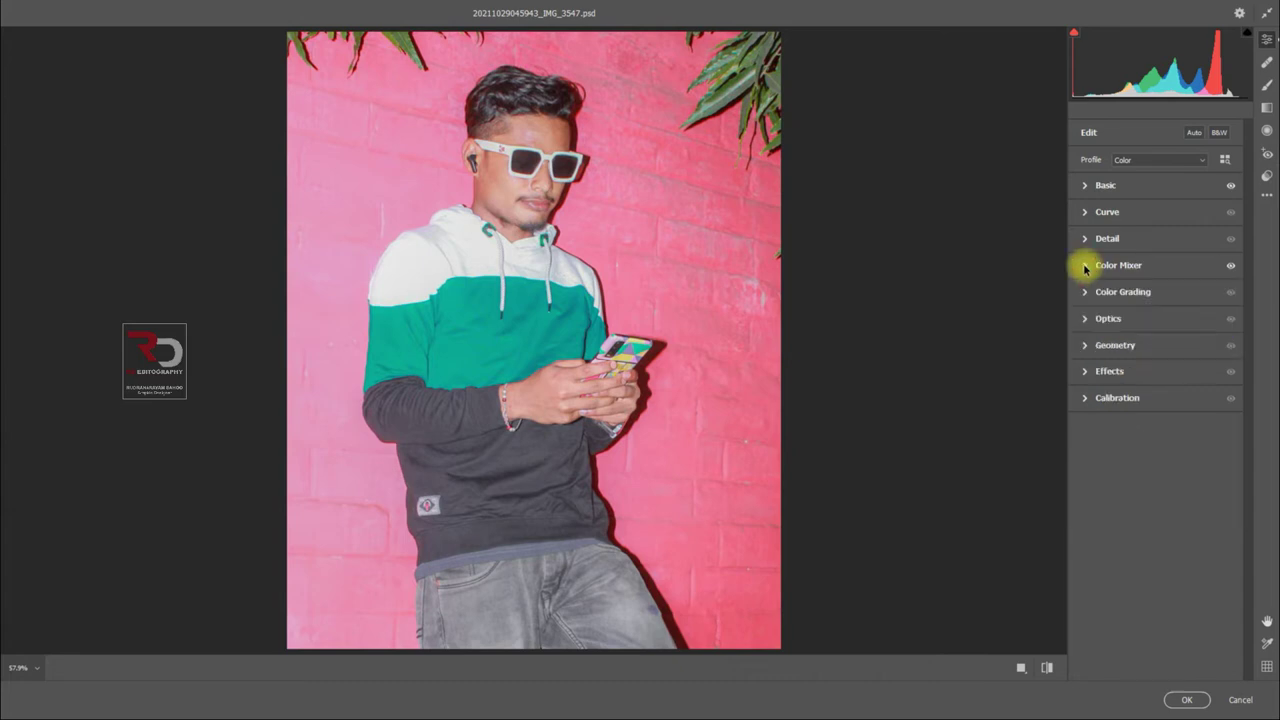
Apply the Camera Raw edits and content-aware fill away the top-left leaves.
left_click(1187, 700)
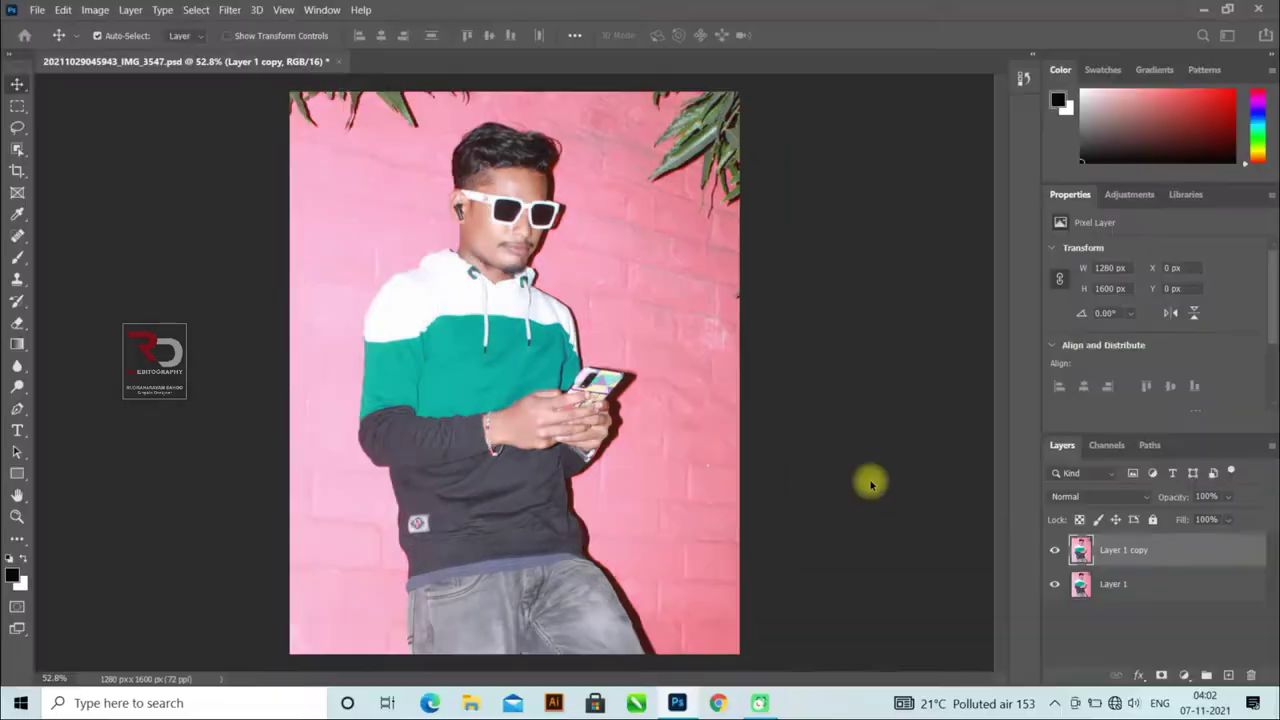
left_click(1055, 550)
left_click(1055, 550)
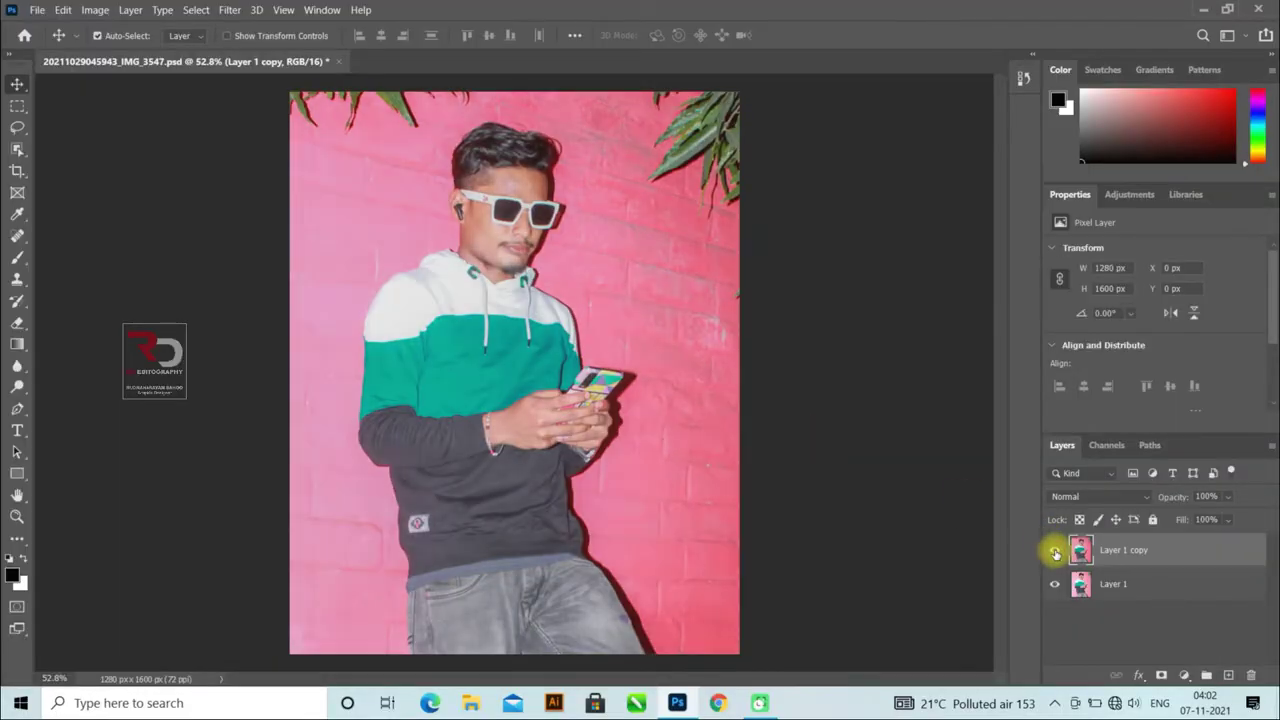
left_click(17, 127)
mouse_move(291, 139)
left_mouse_down()
mouse_move(412, 145)
mouse_move(276, 70)
left_mouse_up()
right_click(357, 160)
left_click(369, 304)
left_click(748, 171)
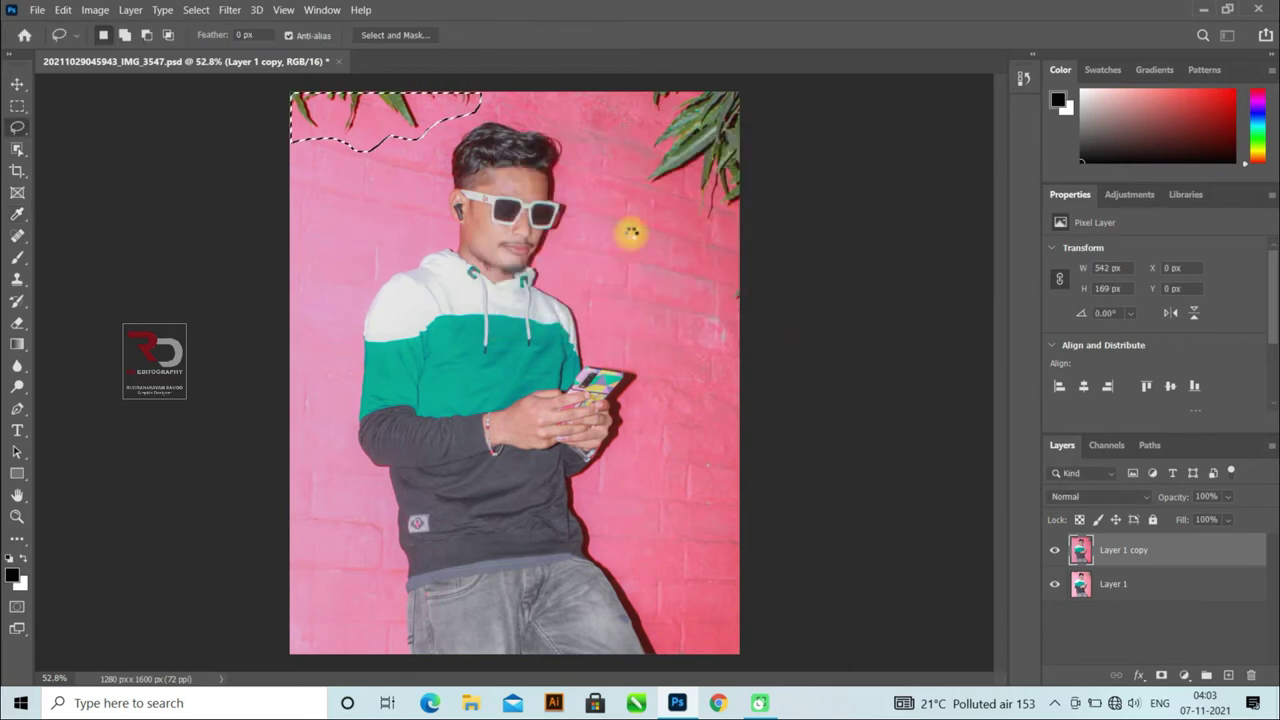
Content-aware fill the top-right leaves, deselect, and fit the image in view.
mouse_move(630, 70)
left_mouse_down()
mouse_move(623, 125)
mouse_move(625, 74)
mouse_move(680, 65)
mouse_move(643, 95)
left_mouse_up()
right_click(640, 112)
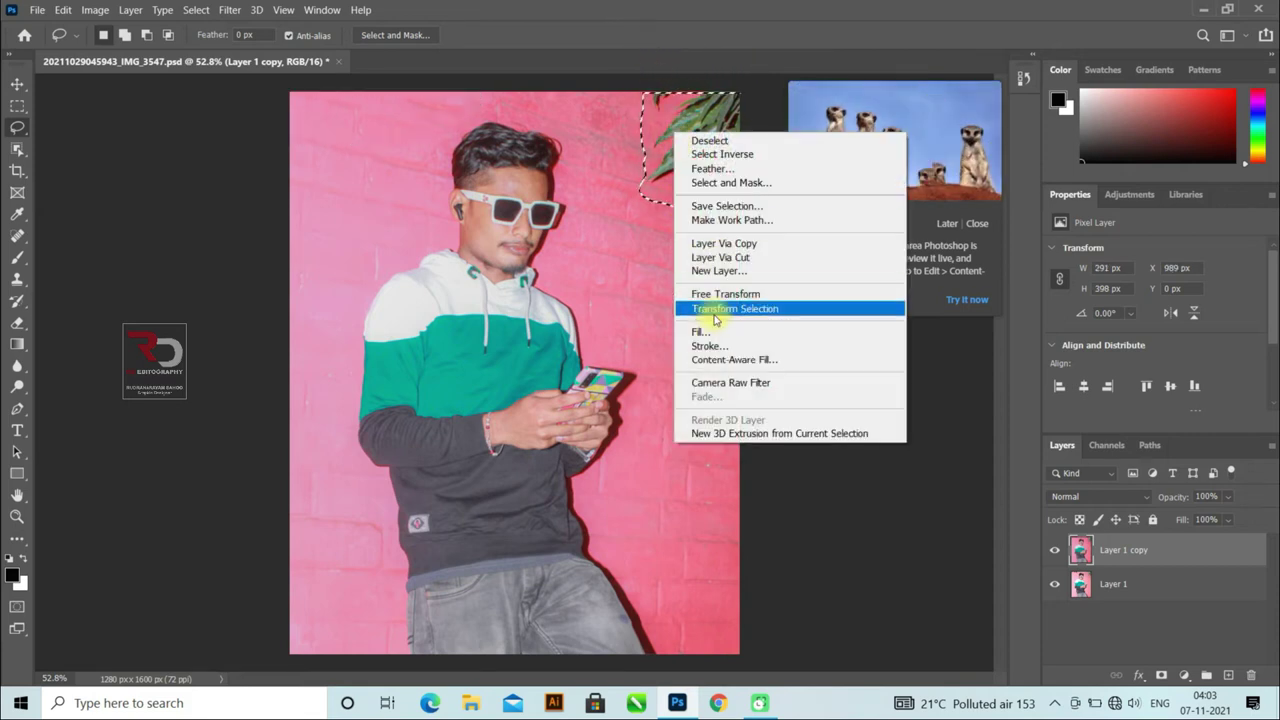
left_click(700, 318)
left_click(742, 176)
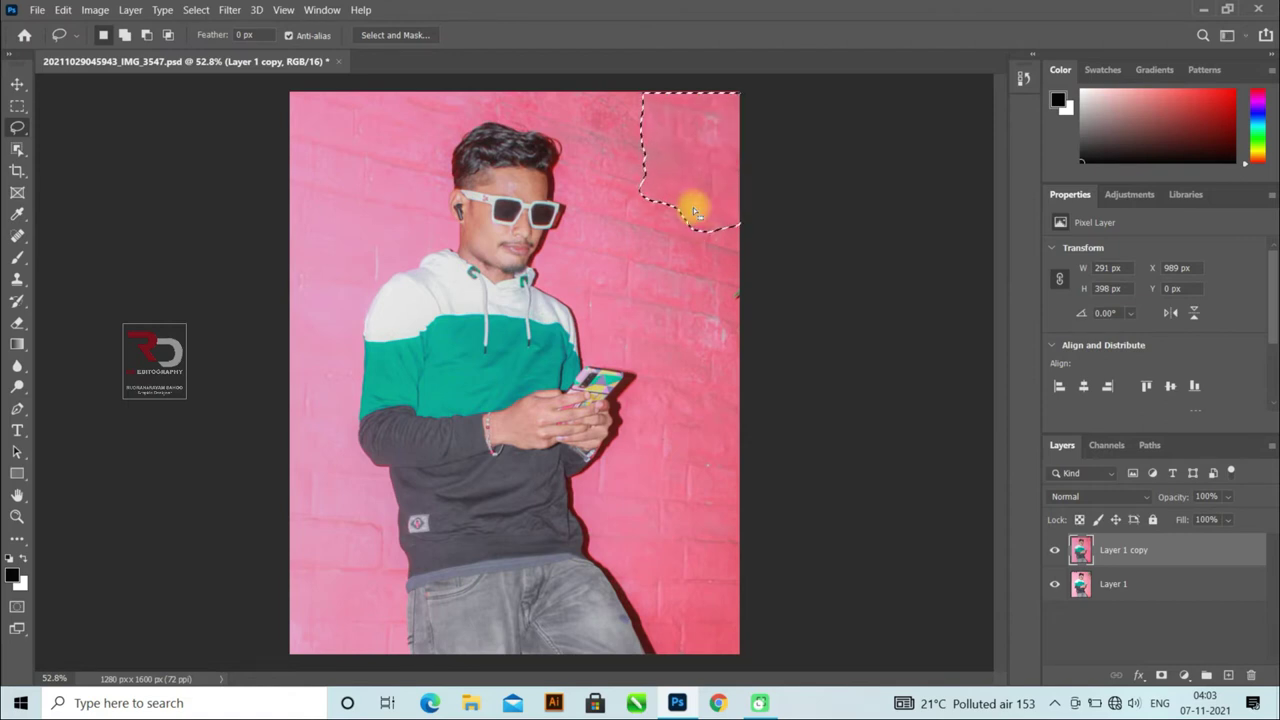
key("ctrl+d")
key("ctrl+minus")
key("ctrl+0")
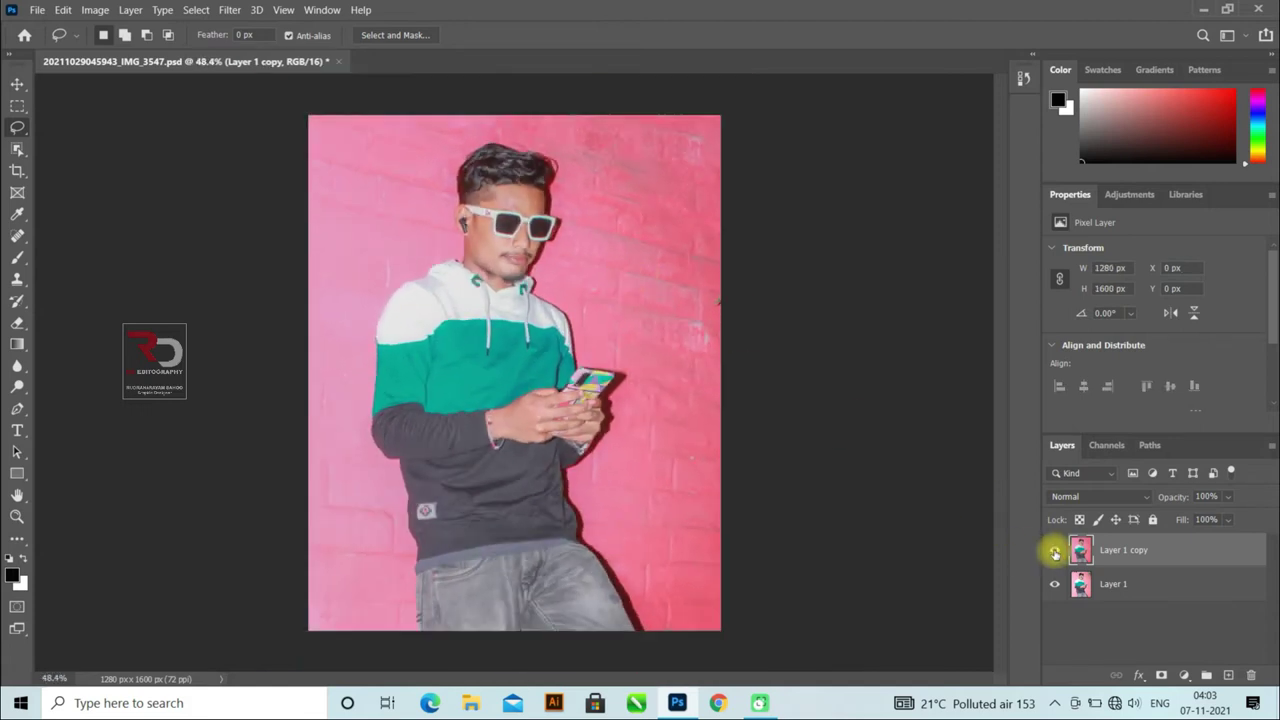
Duplicate Layer 1 copy as Layer 1 copy 2.
left_click(1134, 586)
left_click(1148, 558)
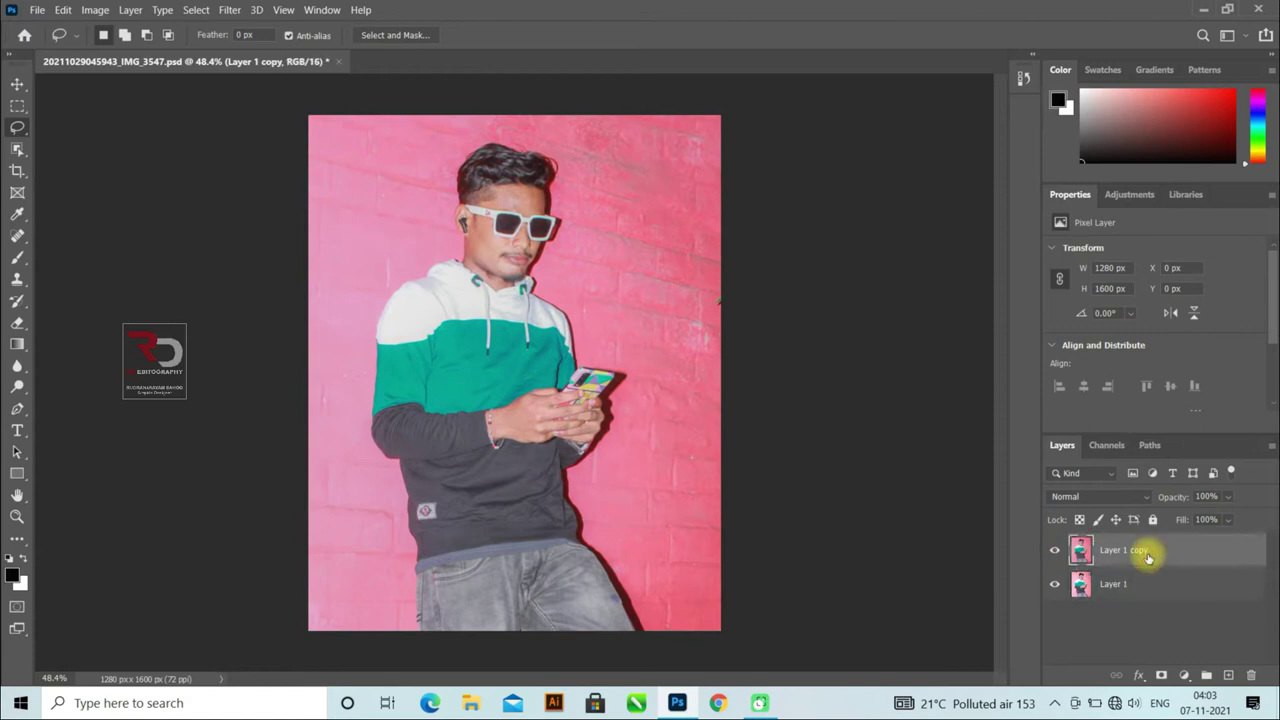
key("ctrl+j")
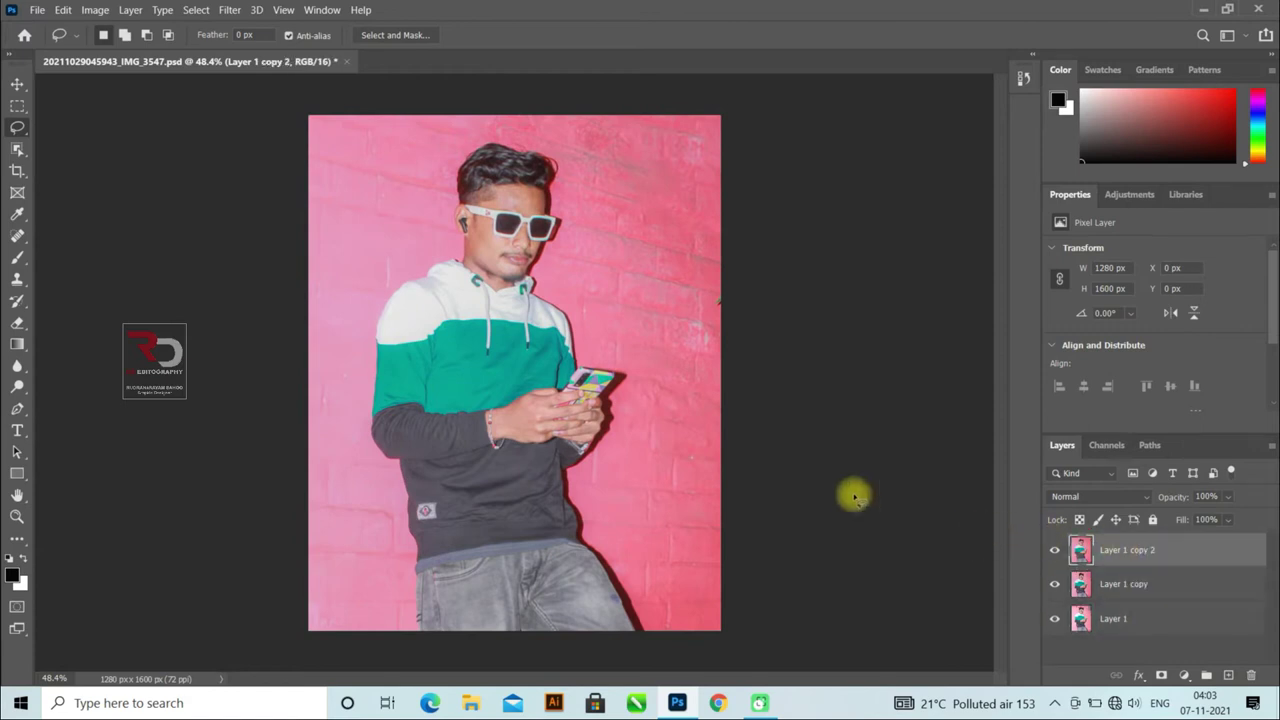
In Camera Raw, drag a graduated filter in from the left edge.
left_click(228, 10)
left_click(266, 122)
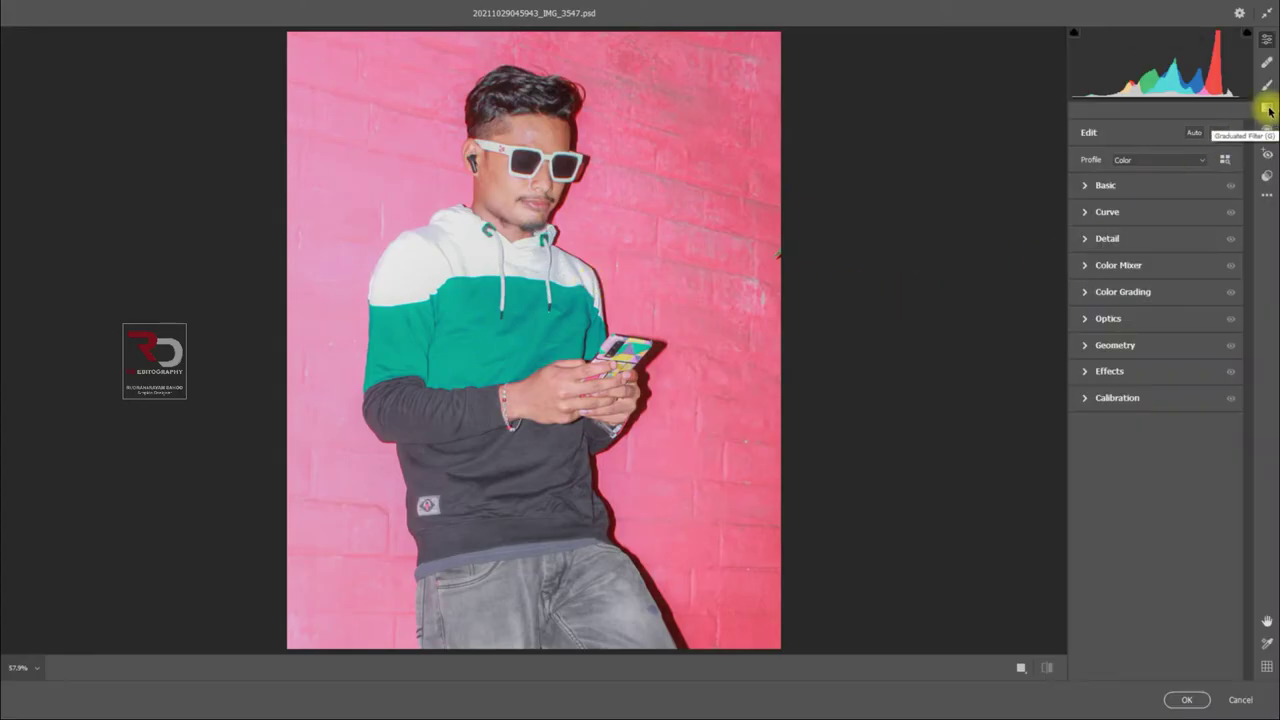
left_click(1268, 110)
left_click_drag(278, 333, 492, 331)
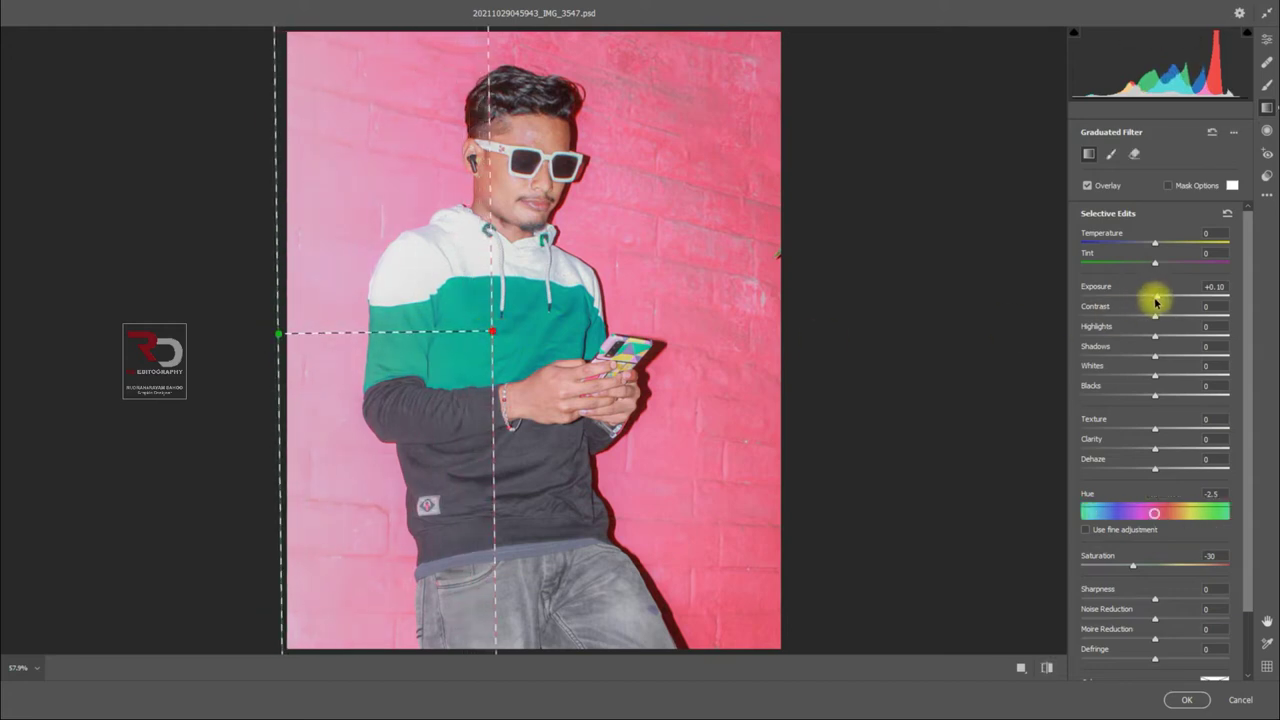
Set the filter to Exposure -0.70, Contrast +48, Saturation +34, Clarity +12, Shadows +32, and apply.
left_click_drag(1158, 300, 1143, 297)
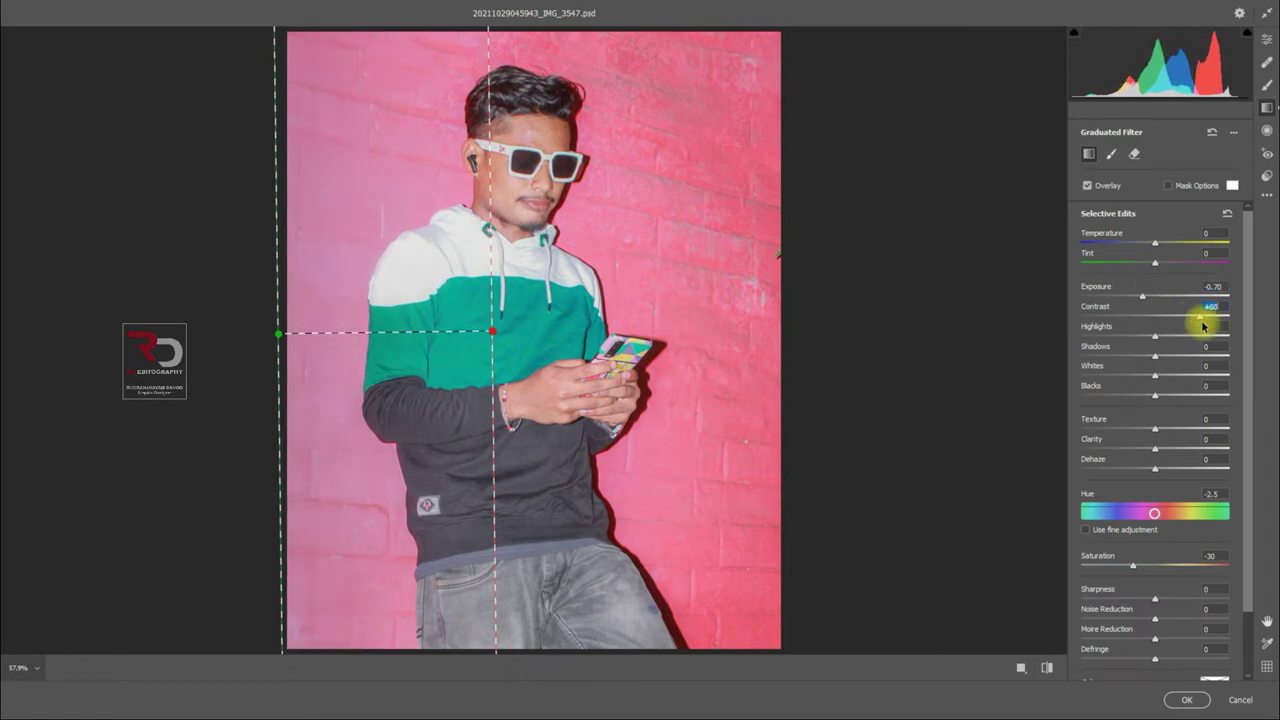
left_click_drag(1160, 320, 1188, 318)
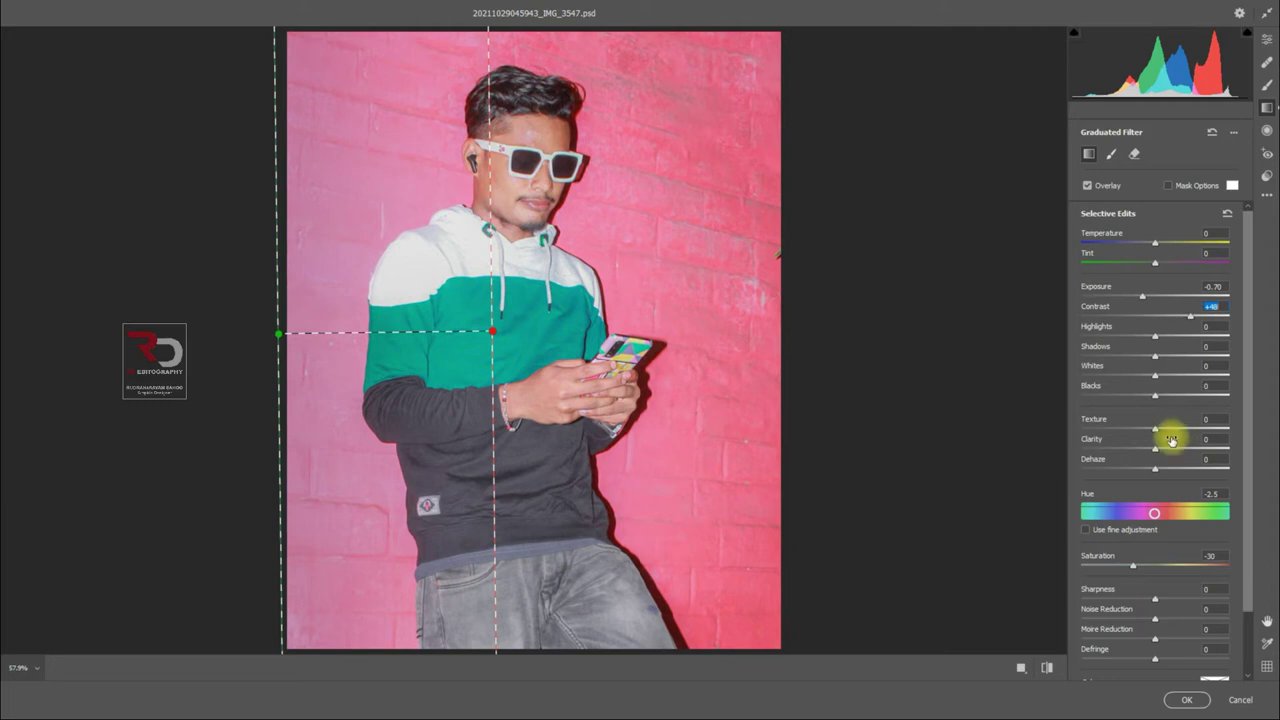
mouse_move(1134, 565)
left_mouse_down()
mouse_move(1193, 571)
mouse_move(1178, 568)
left_mouse_up()
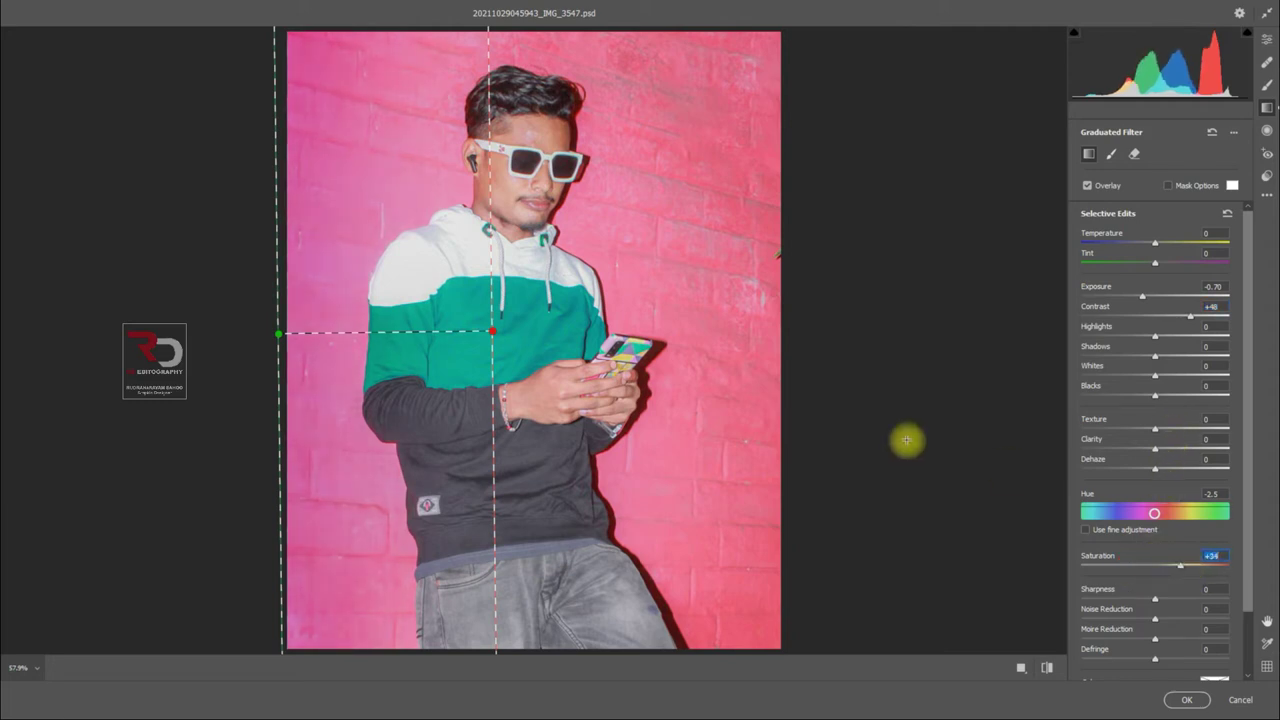
mouse_move(498, 341)
left_mouse_down()
mouse_move(566, 341)
mouse_move(497, 341)
mouse_move(524, 339)
left_mouse_up()
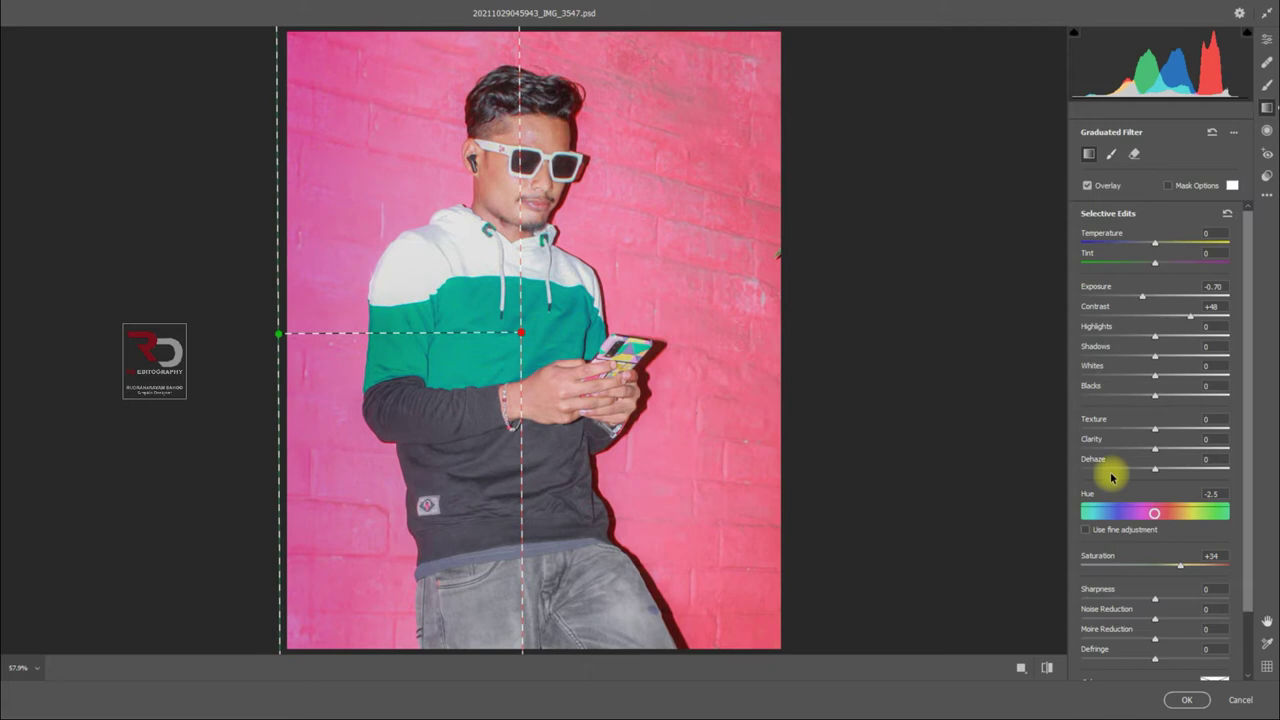
mouse_move(1155, 446)
left_mouse_down()
mouse_move(1203, 448)
mouse_move(1120, 450)
mouse_move(1205, 447)
mouse_move(1160, 450)
left_mouse_up()
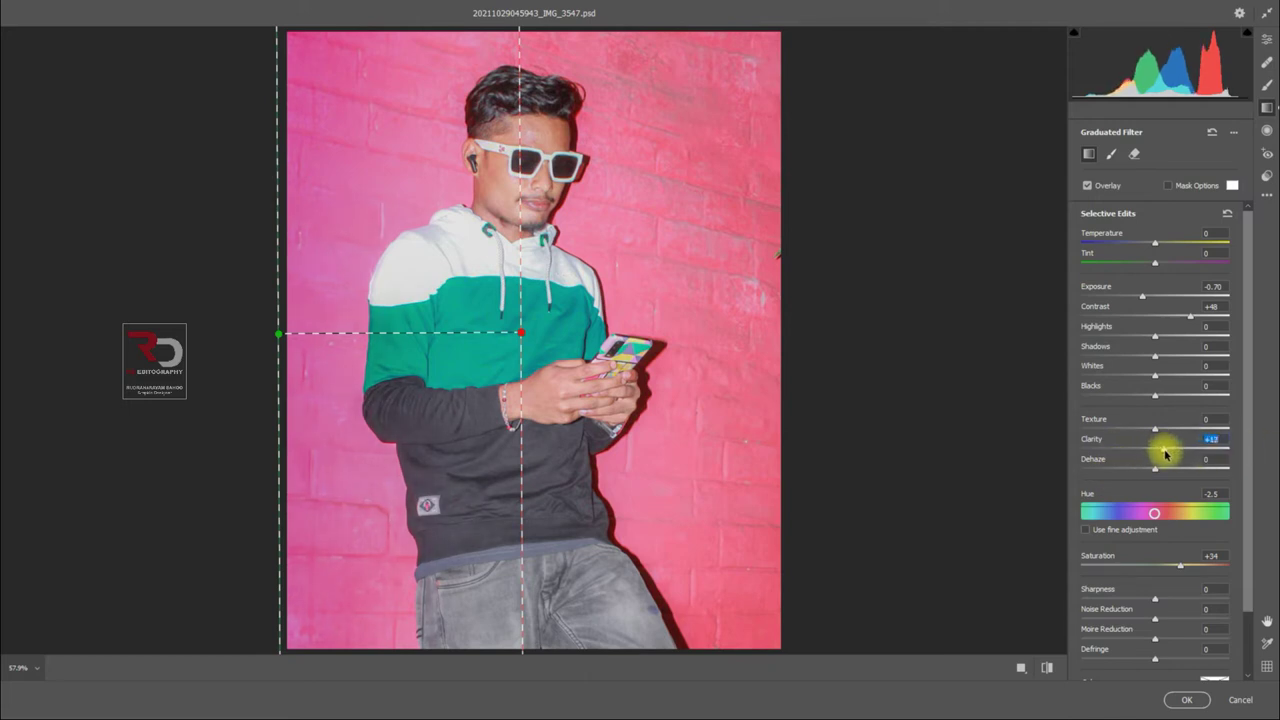
mouse_move(1157, 341)
left_mouse_down()
mouse_move(1069, 337)
mouse_move(1194, 360)
mouse_move(1178, 364)
mouse_move(1191, 400)
mouse_move(1163, 399)
left_mouse_up()
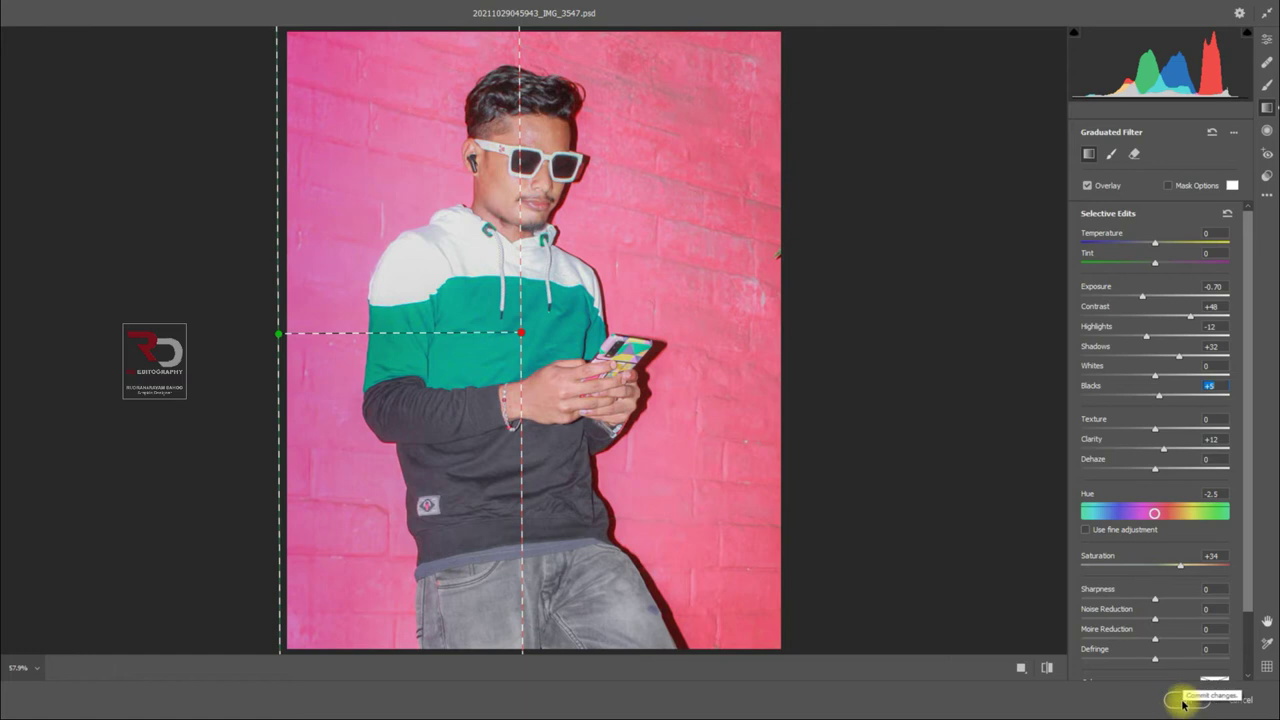
left_click(1183, 703)
Compare the filtered result, create Layer 1 copy 3 on top, and zoom in on the face.
left_click(1056, 550)
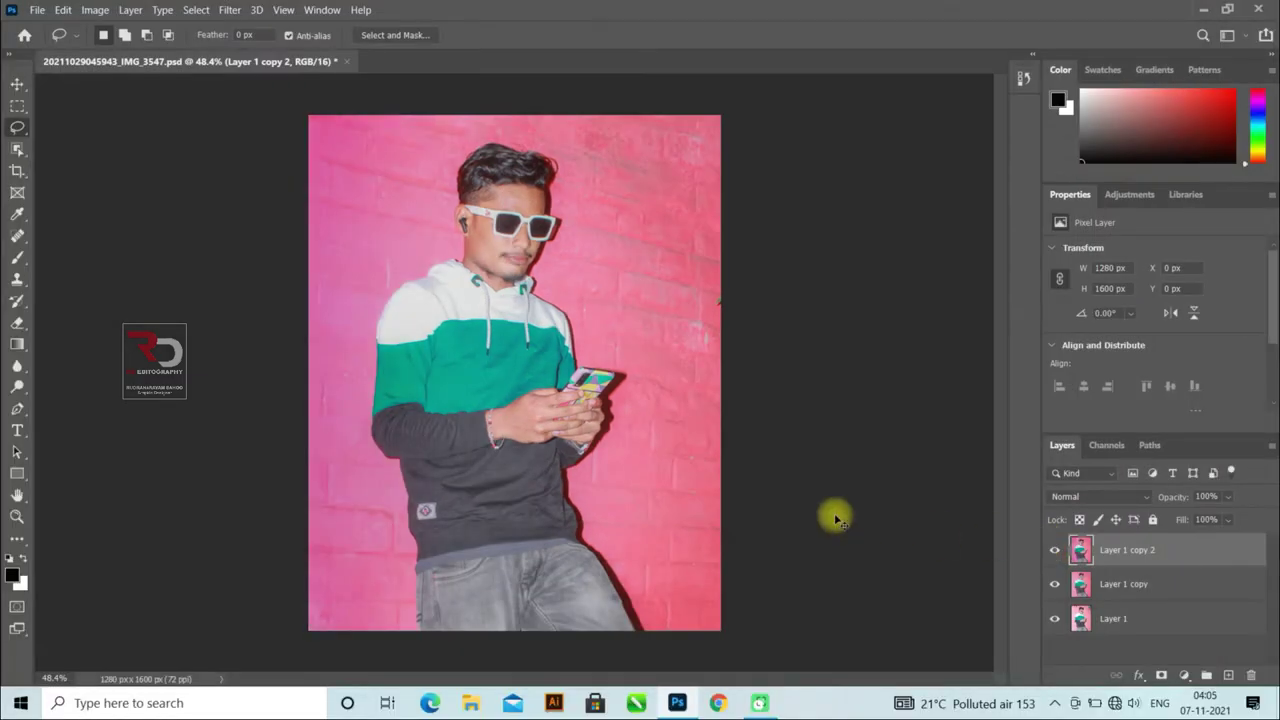
key("ctrl+j")
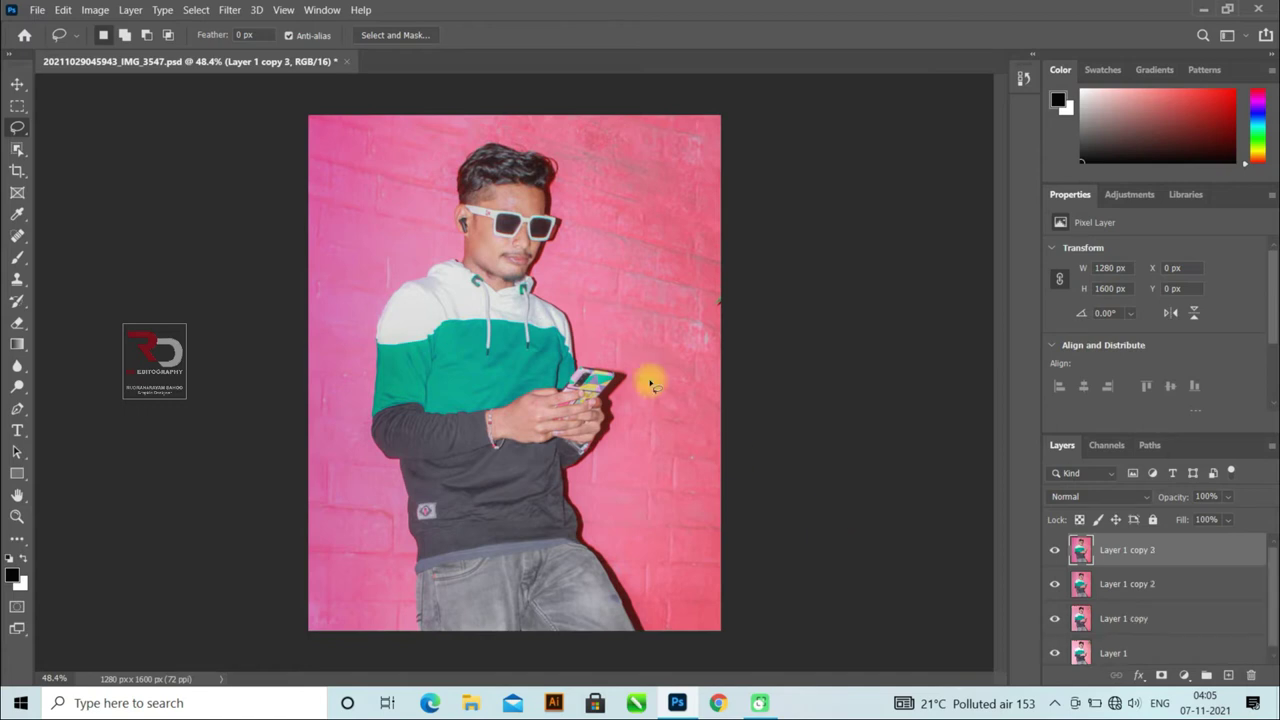
scroll(503, 194, "up", 4)
scroll(586, 337, "up", 3)
scroll(586, 337, "up", 1)
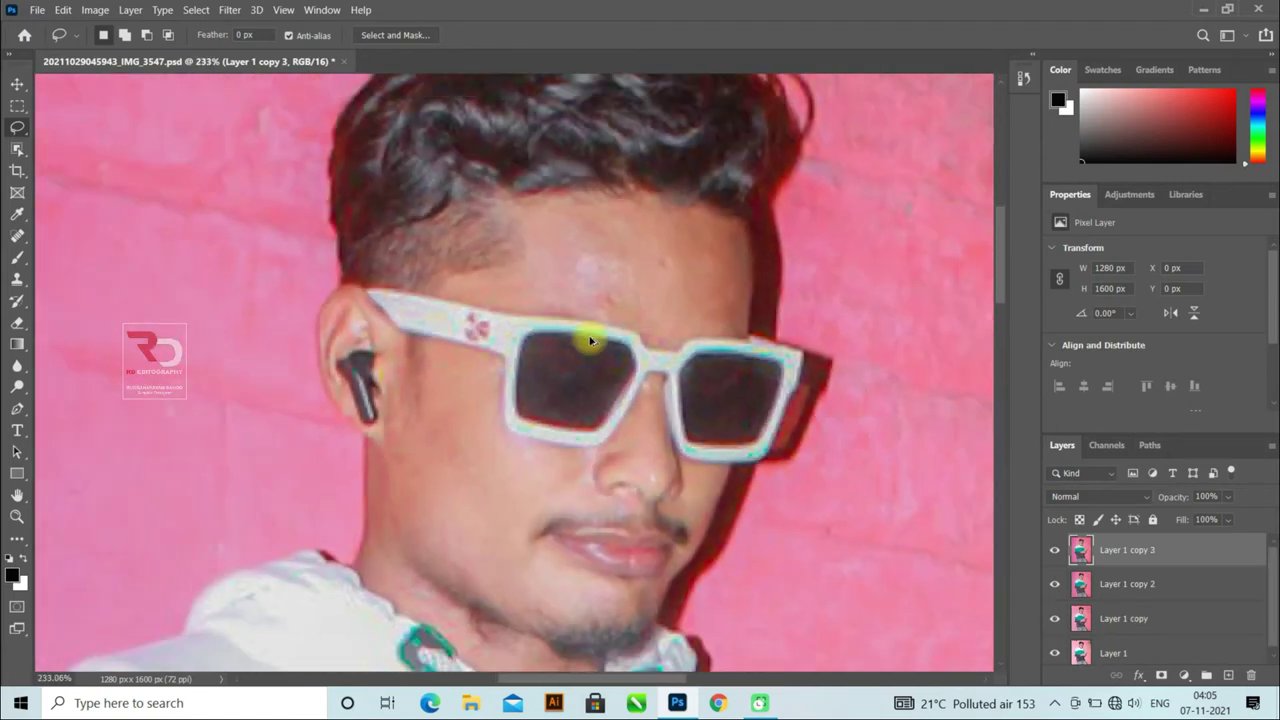
scroll(586, 337, "up", 3)
scroll(588, 339, "up", 3)
scroll(590, 341, "down", 3)
scroll(590, 341, "down", 3)
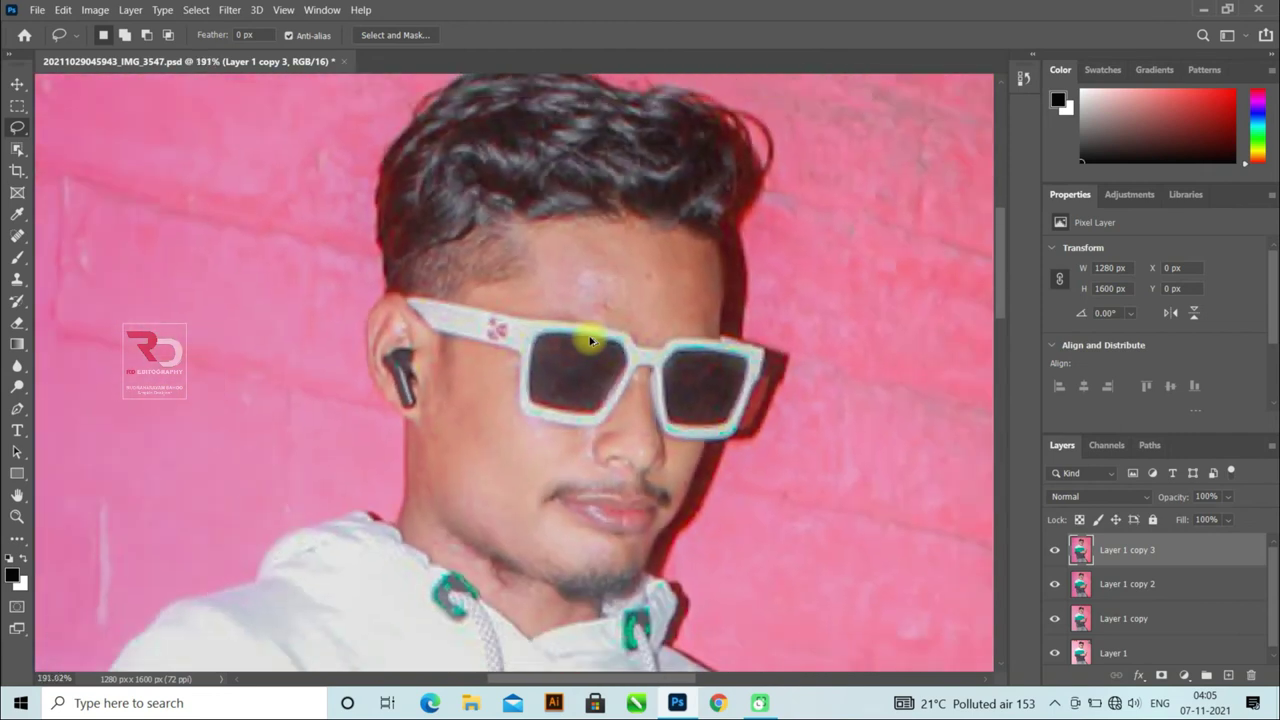
scroll(590, 341, "down", 2)
scroll(590, 341, "down", 3)
scroll(280, 320, "up", 1)
scroll(834, 409, "up", 3)
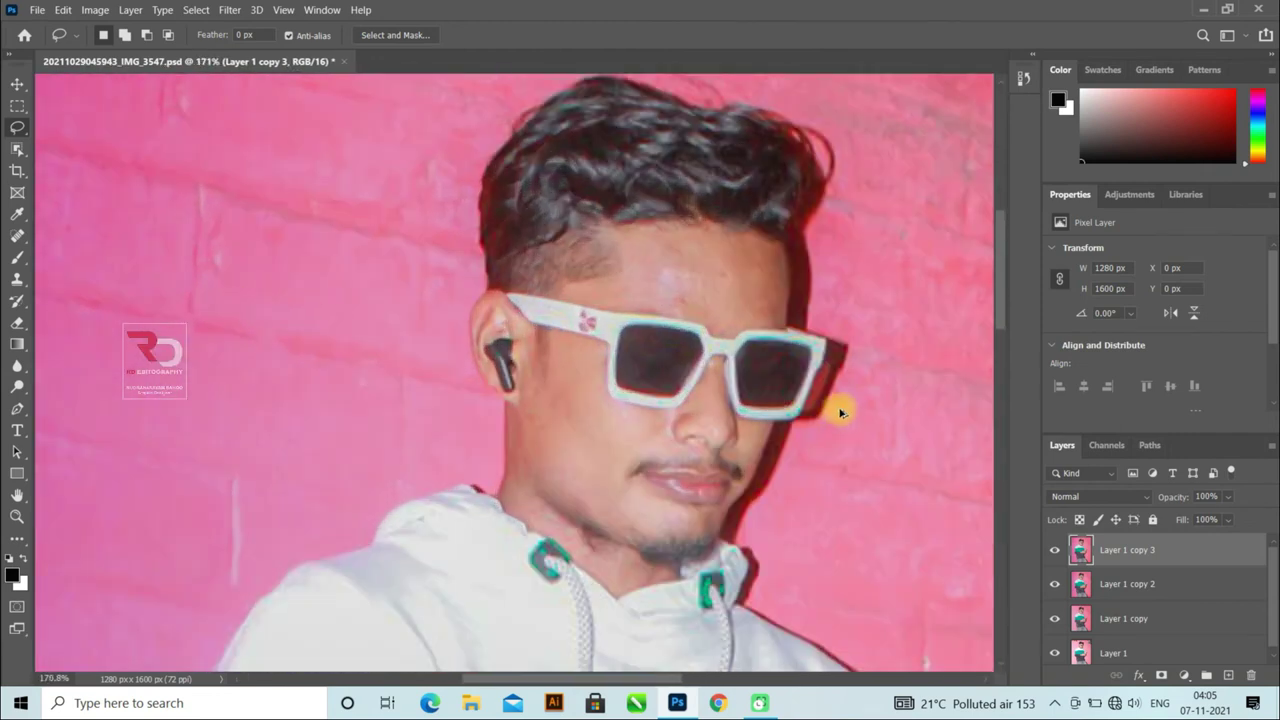
scroll(929, 408, "up", 1)
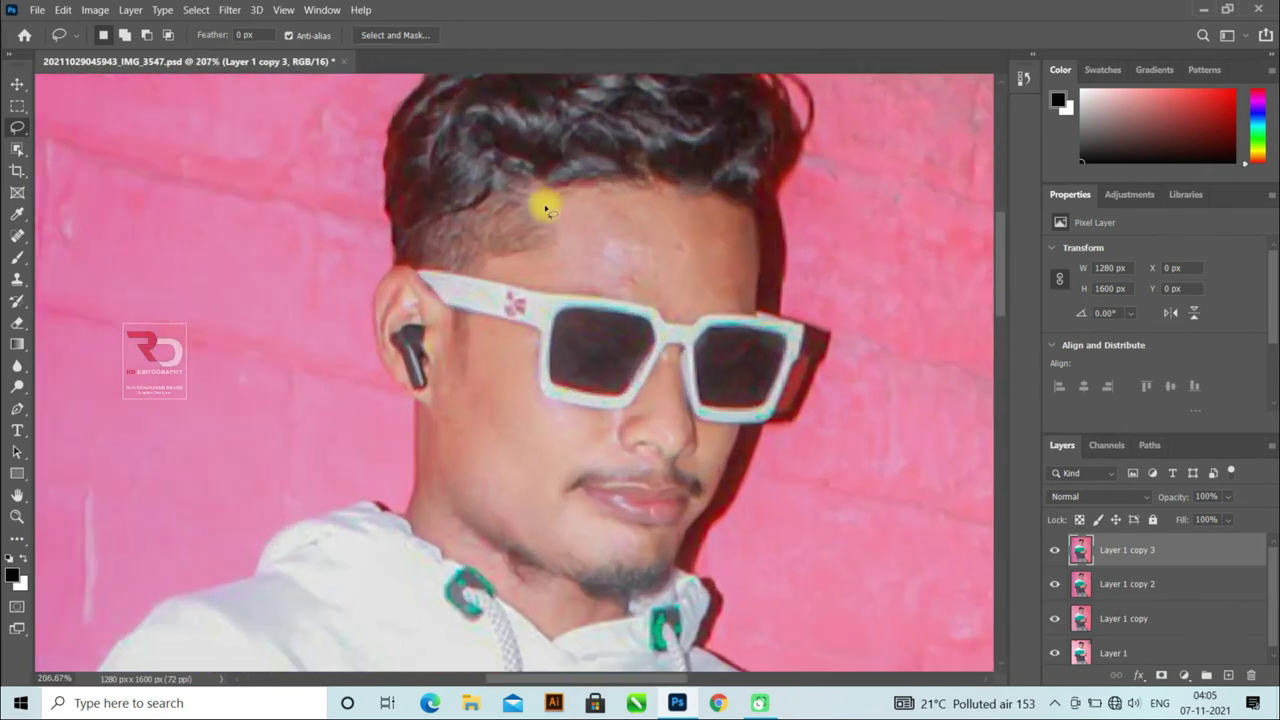
Resize the image in pixels to 4000 × 5000 px at 300 ppi.
left_click(95, 10)
left_click(143, 125)
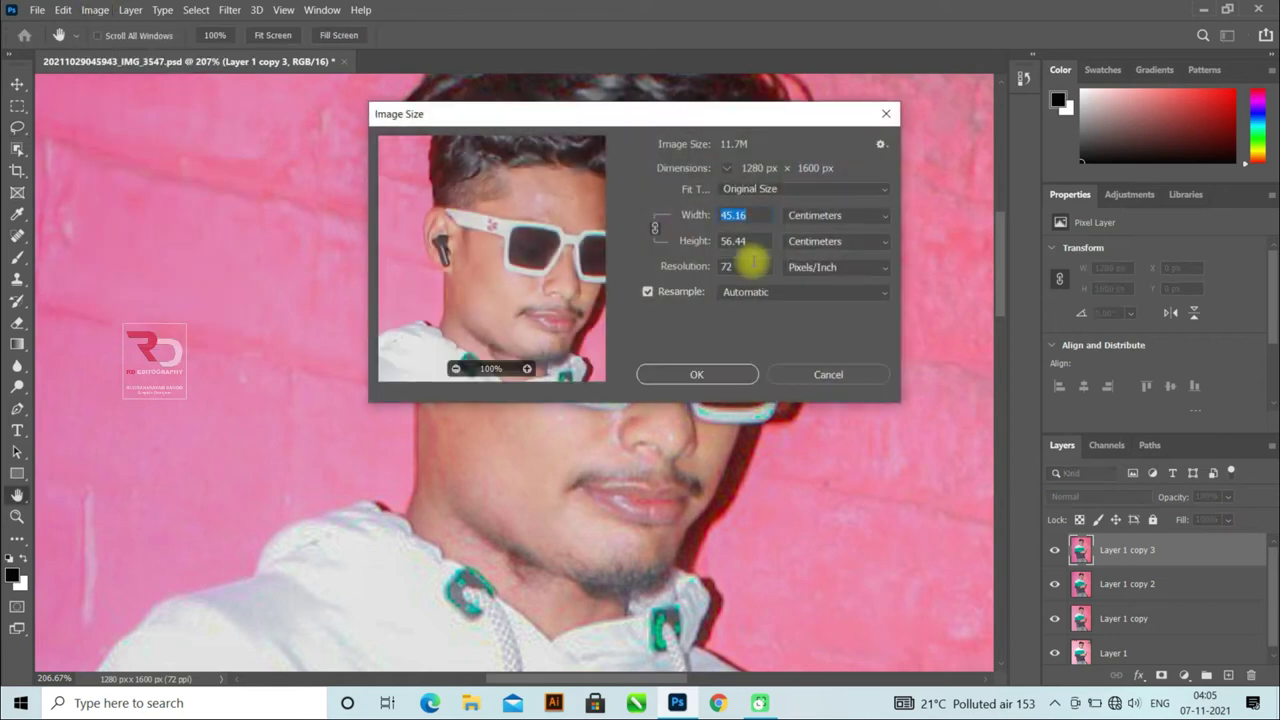
left_click(829, 215)
left_click(810, 240)
double_click(730, 266)
type("300")
double_click(722, 212)
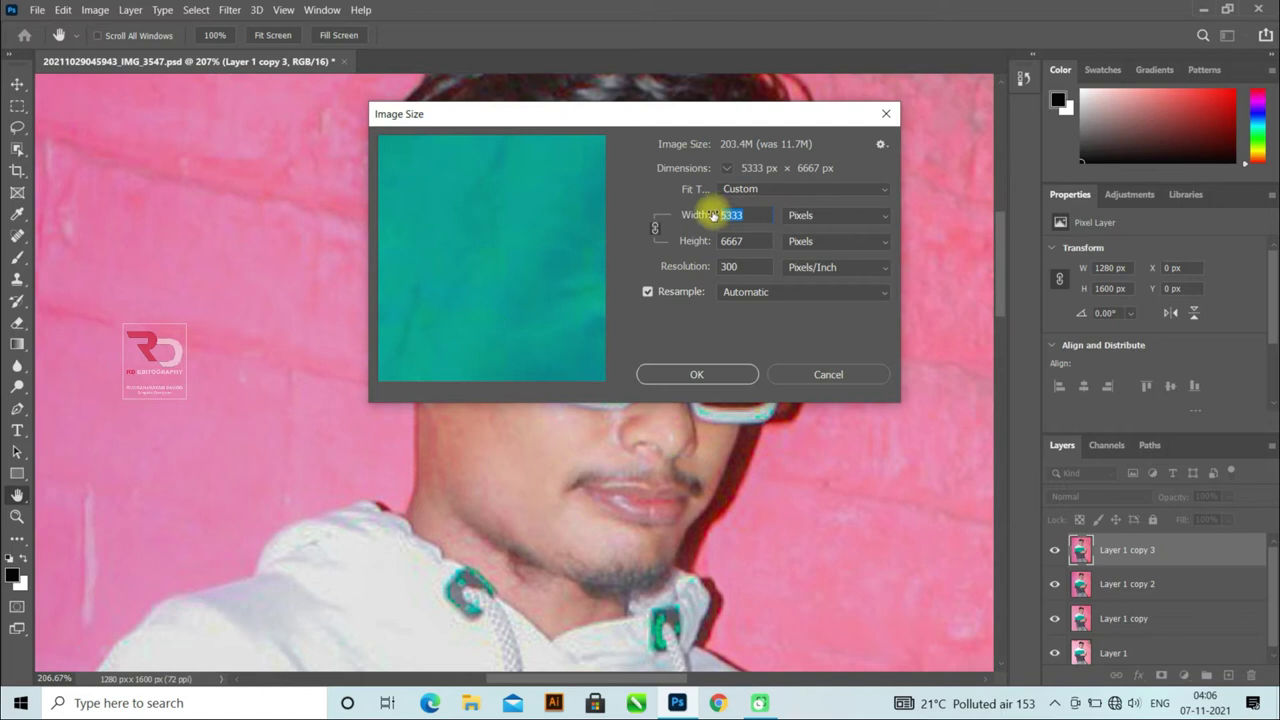
type("400")
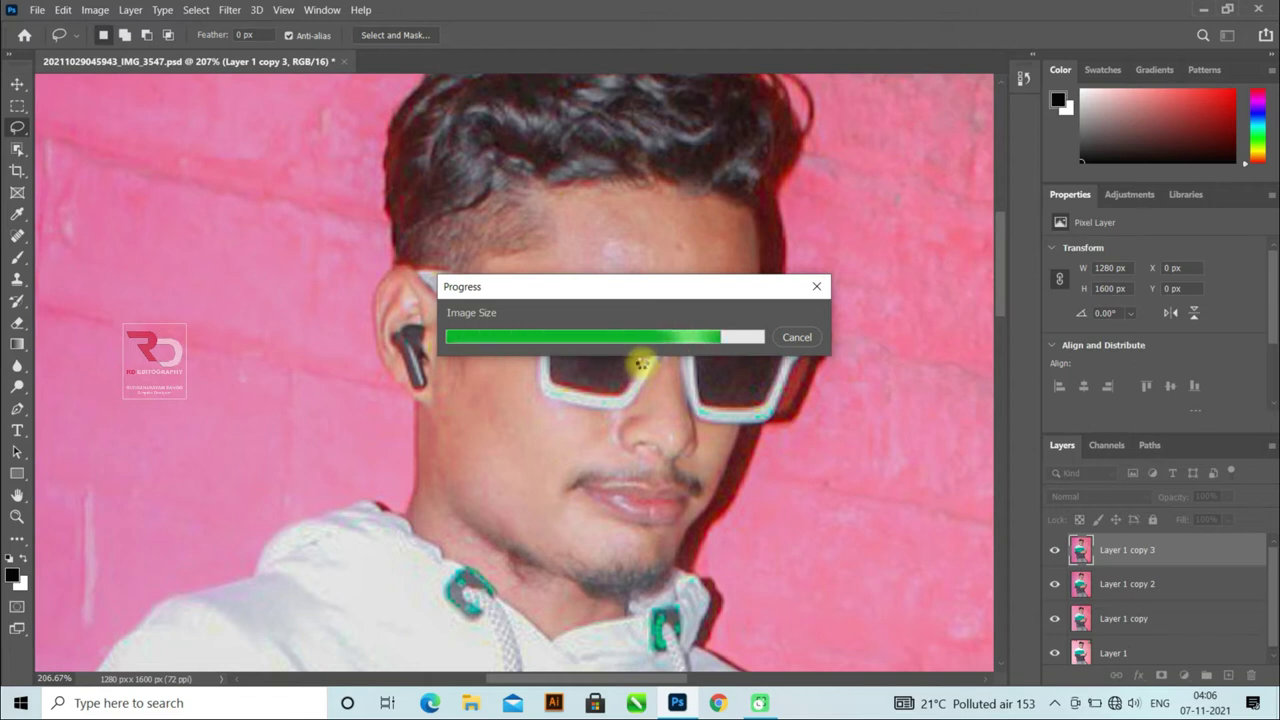
scroll(640, 366, "down", 5)
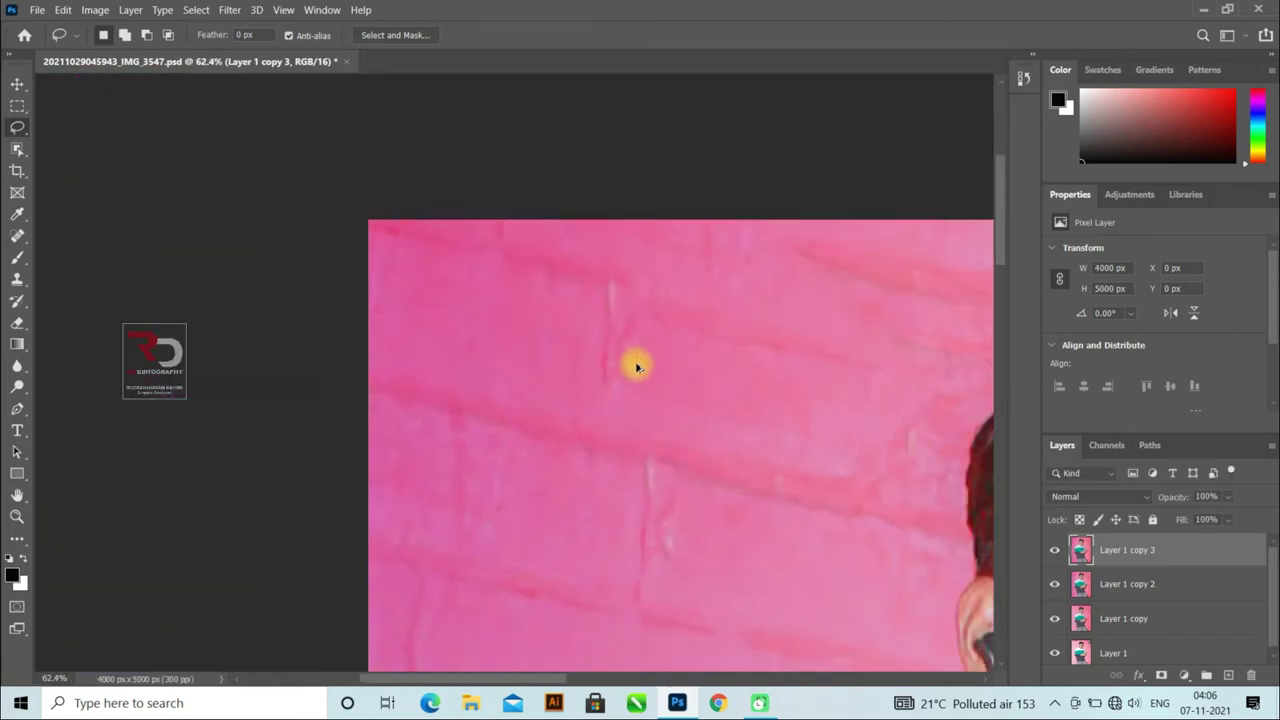
scroll(637, 368, "down", 3)
scroll(637, 368, "down", 2)
scroll(466, 209, "up", 1)
scroll(457, 240, "up", 2)
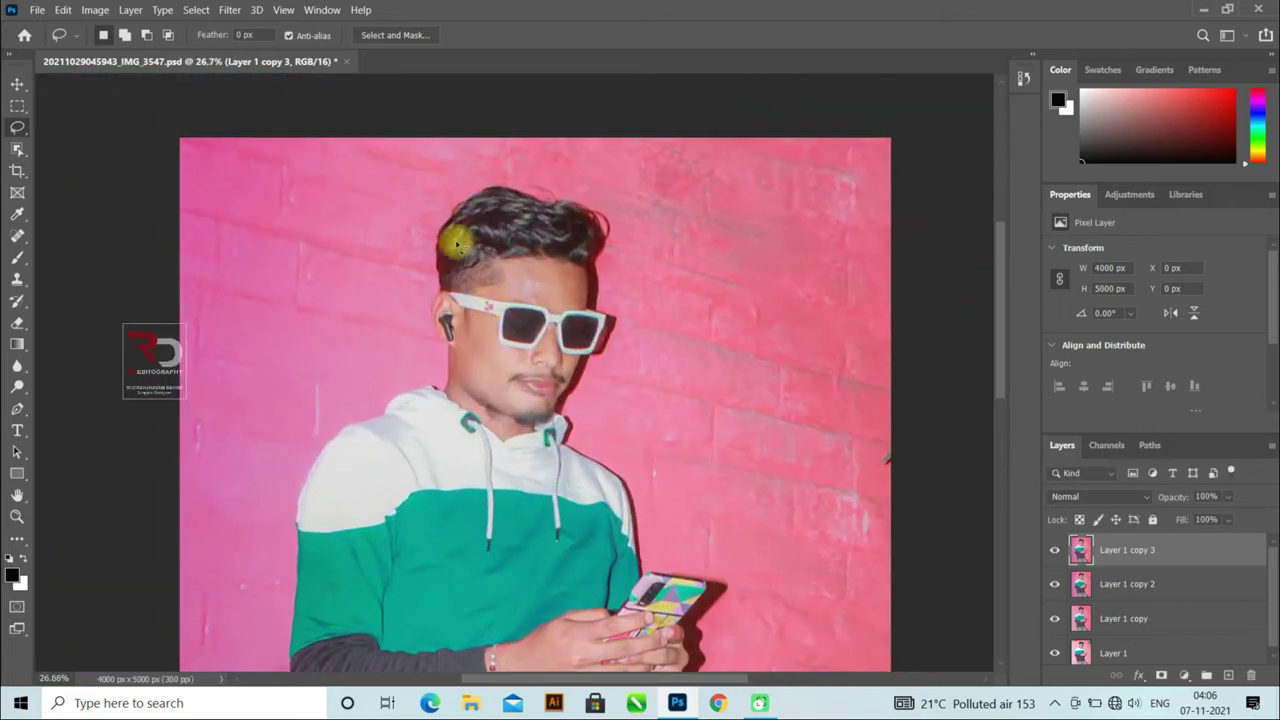
scroll(516, 364, "up", 2)
scroll(490, 335, "up", 2, "alt")
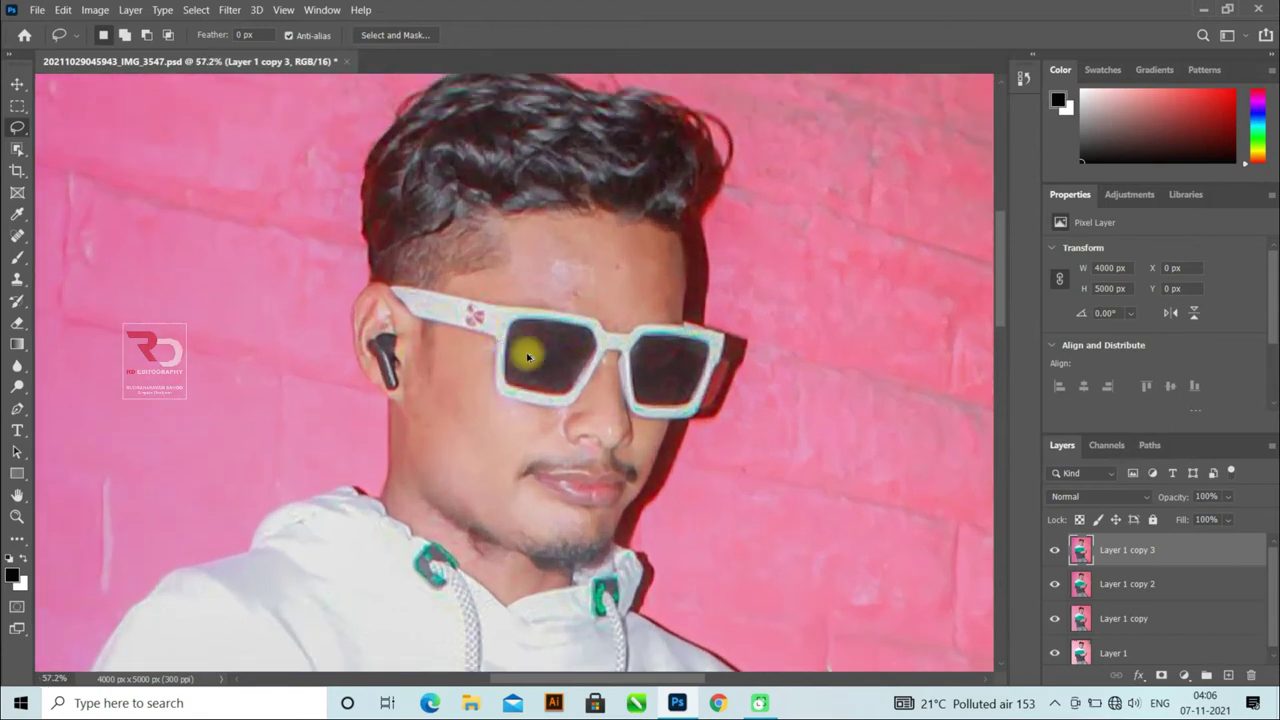
scroll(523, 351, "up", 2, "alt")
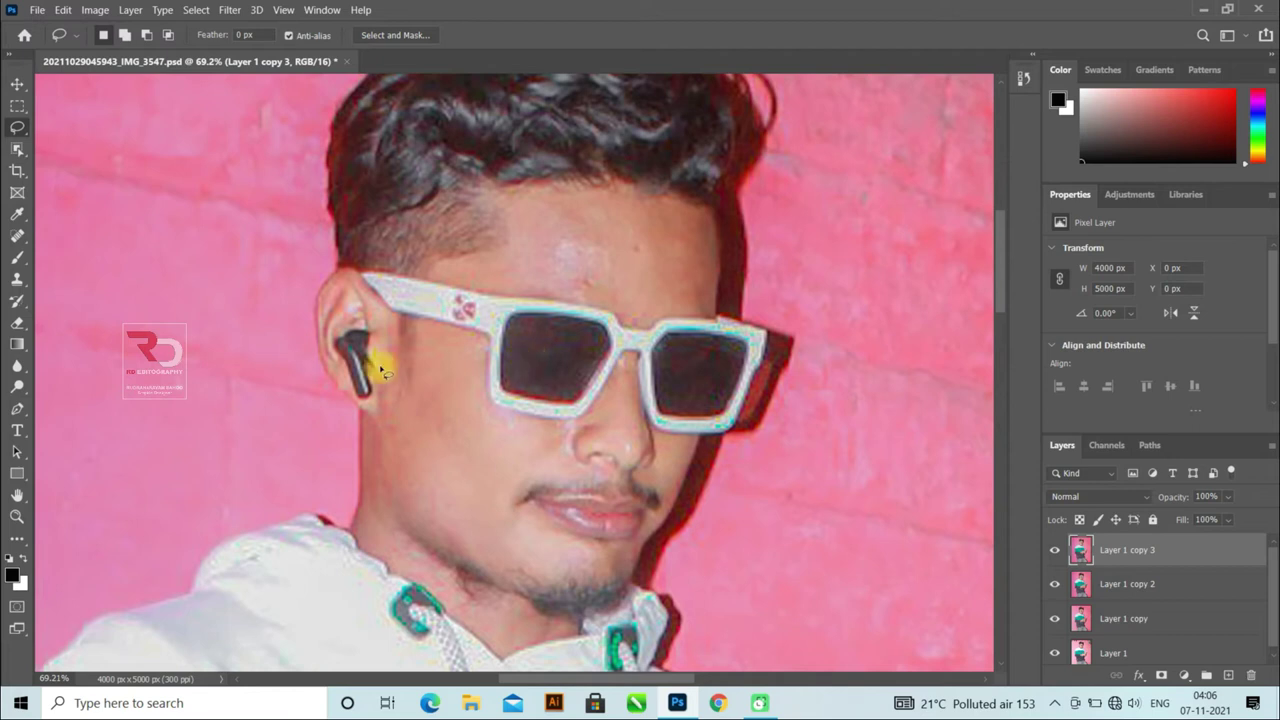
Switch to the Mixer Brush with Mix 12%, Flow 30%, Smoothing 0% and a clean brush.
left_click(17, 257)
right_click(17, 257)
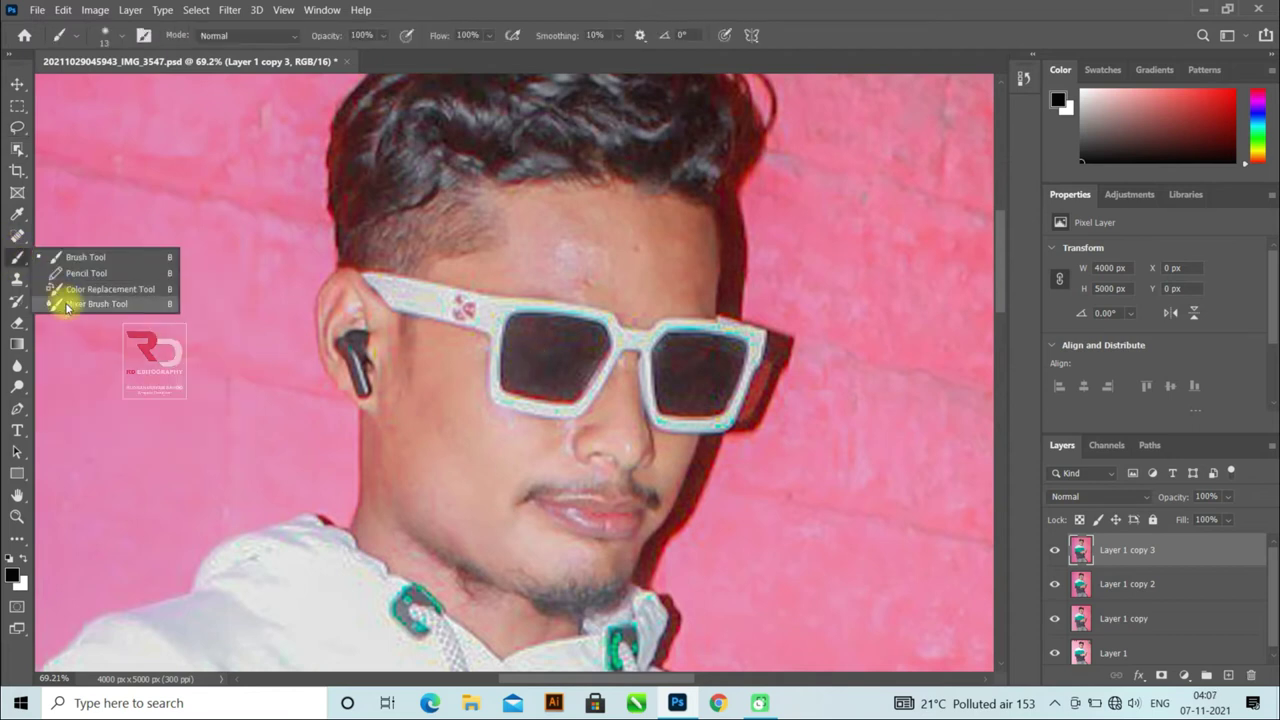
left_click(75, 302)
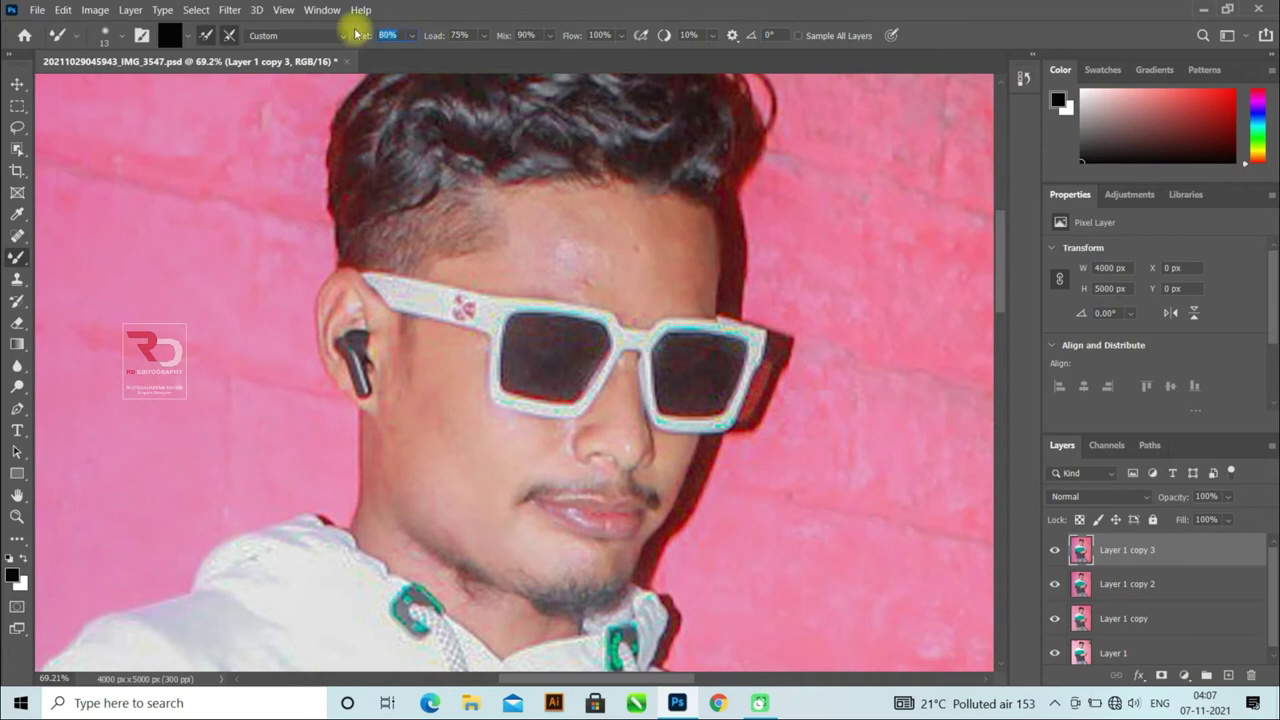
type("10")
left_click(458, 35)
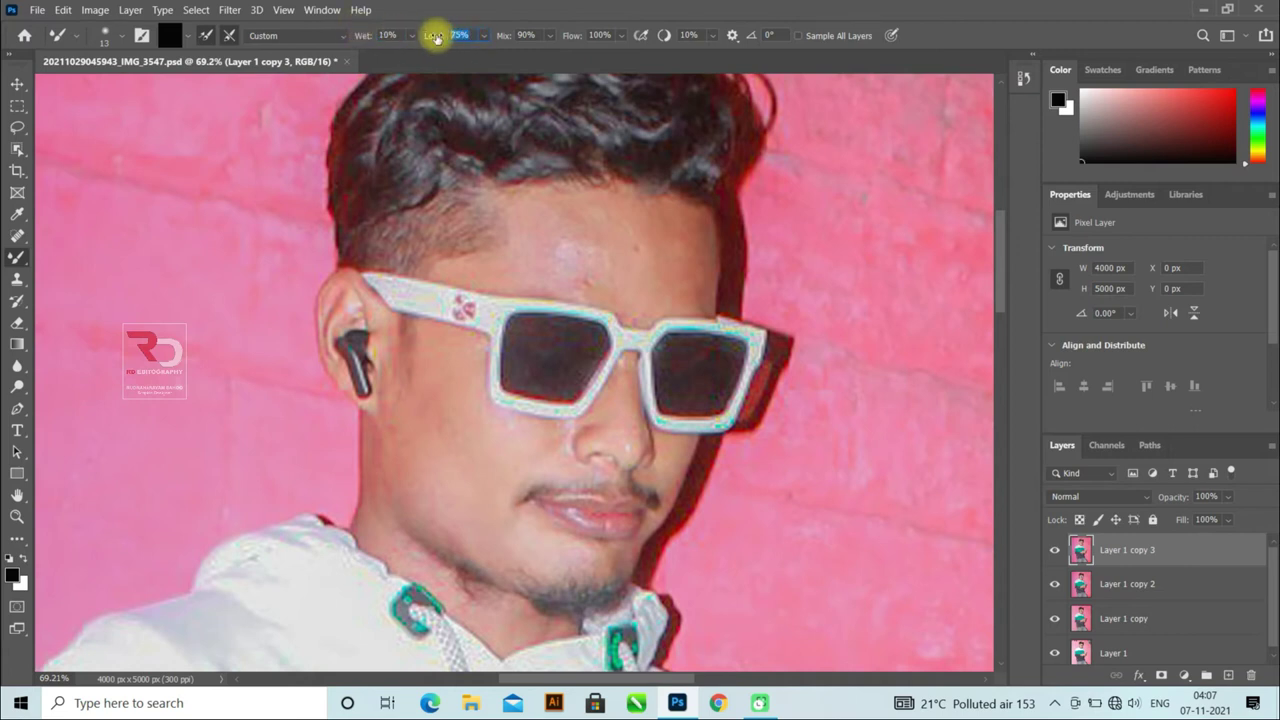
key("Tab")
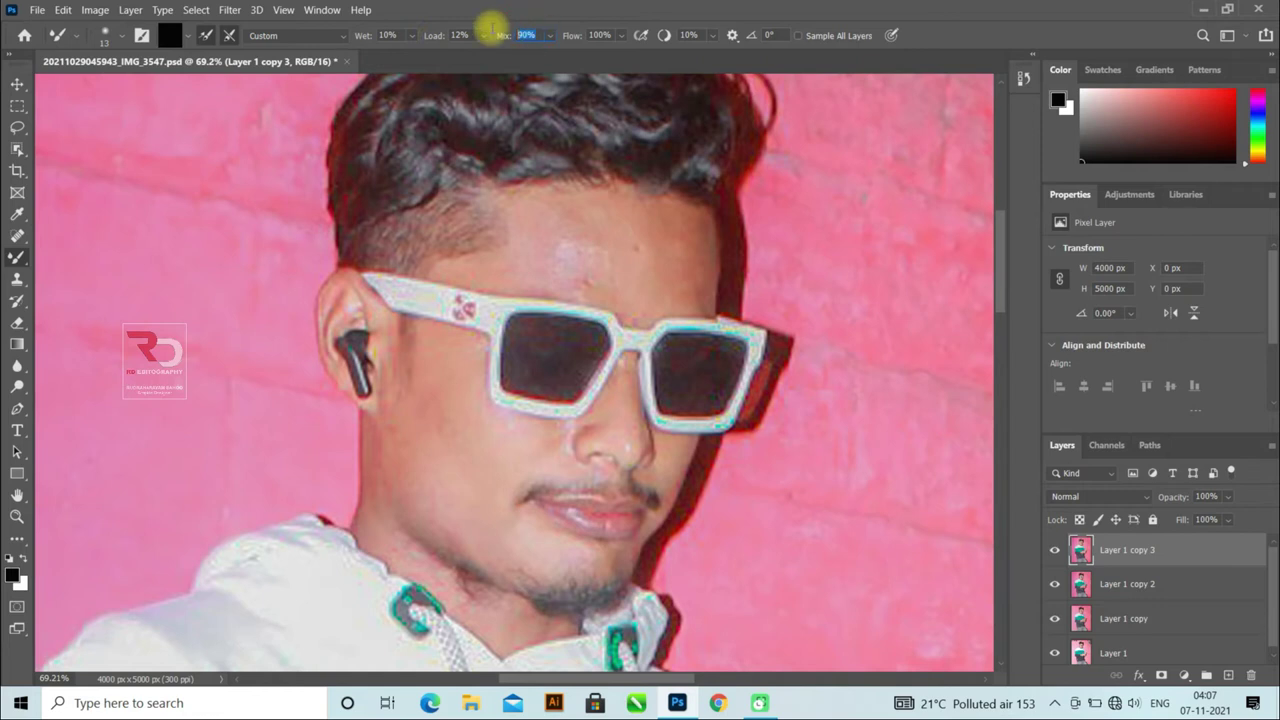
left_click(600, 35)
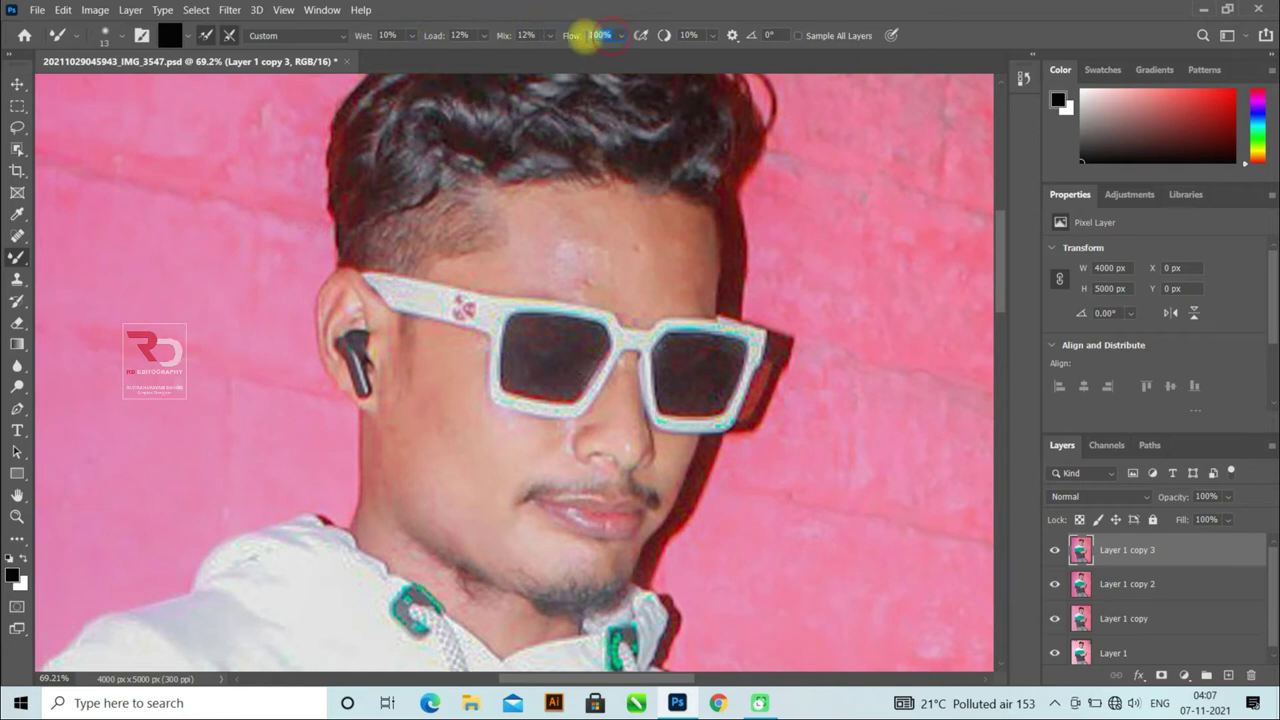
type("30")
key("Return")
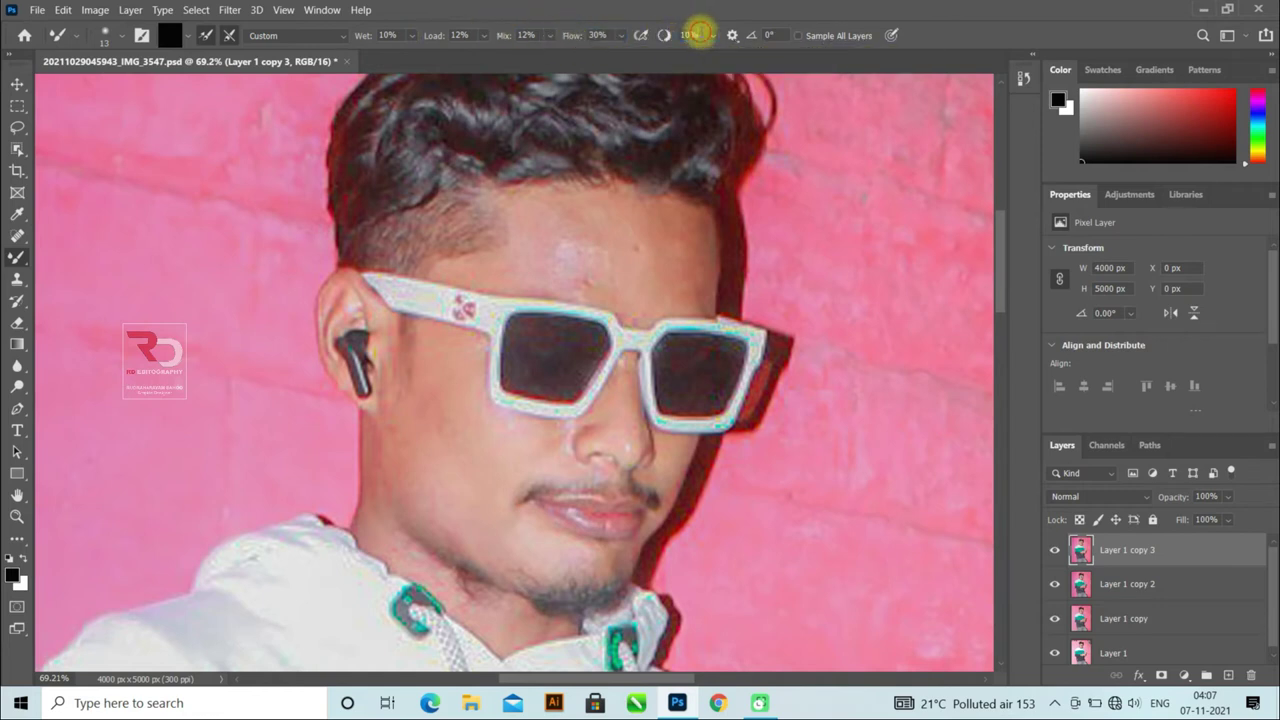
left_click_drag(672, 38, 745, 35)
left_click(178, 28)
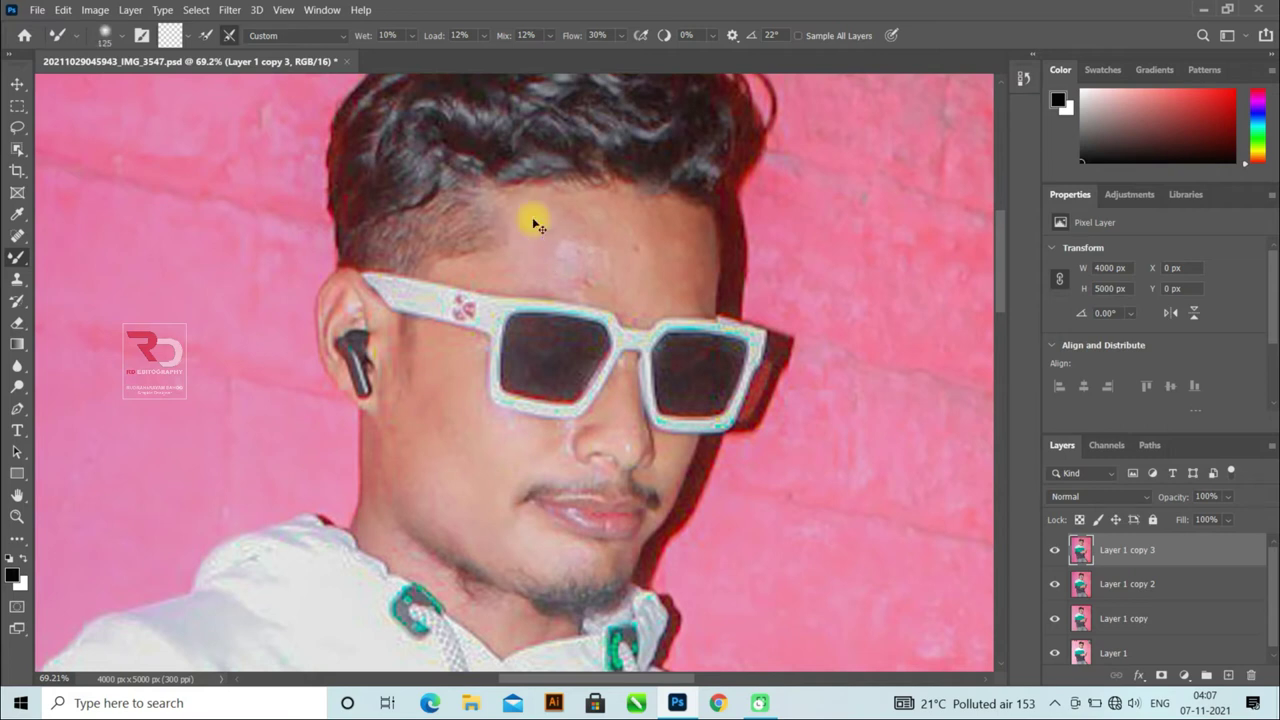
Smooth the forehead and face skin with the Mixer Brush, resizing the brush for detail.
mouse_move(540, 214)
left_mouse_down()
mouse_move(628, 293)
mouse_move(680, 260)
mouse_move(682, 237)
mouse_move(651, 263)
mouse_move(557, 214)
mouse_move(629, 297)
mouse_move(598, 279)
mouse_move(551, 206)
mouse_move(543, 266)
mouse_move(477, 286)
mouse_move(444, 270)
left_mouse_up()
key("bracketleft")
key("bracketleft")
key("bracketleft")
scroll(651, 300, "down", 2)
key("bracketright")
key("bracketright")
key("bracketright")
key("bracketright")
key("bracketright")
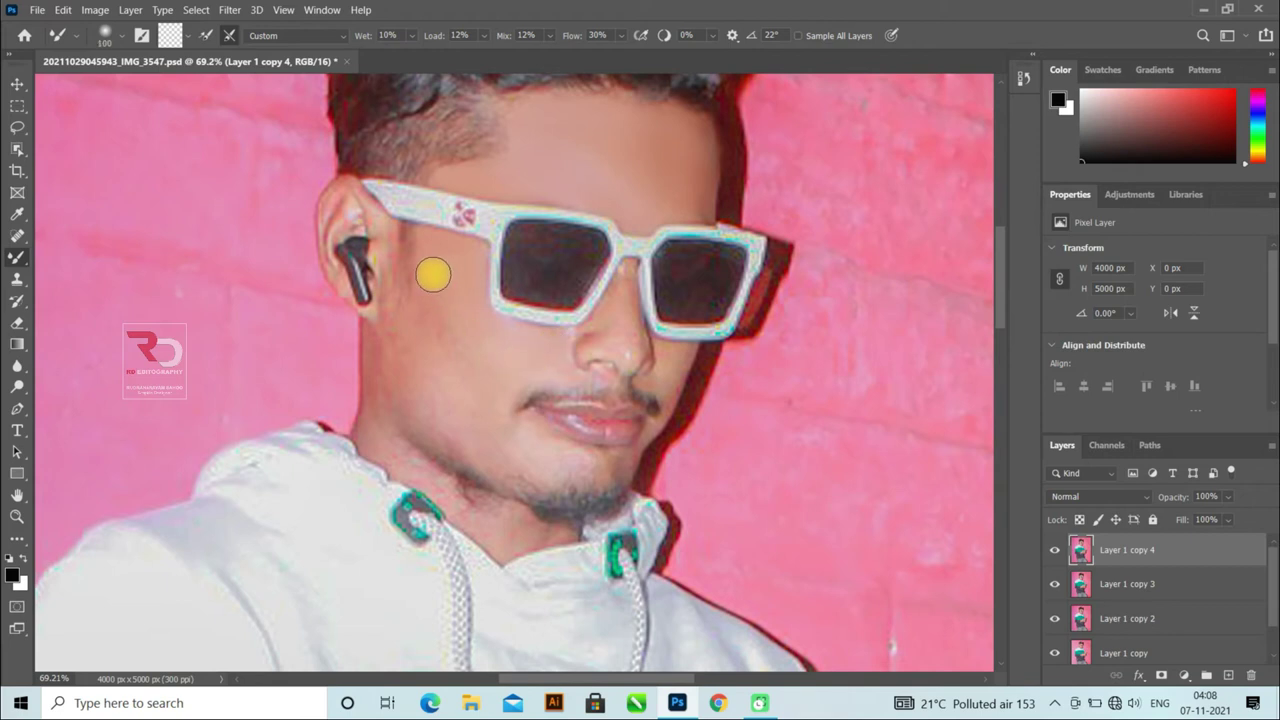
key("bracketleft")
key("bracketleft")
key("bracketleft")
key("bracketleft")
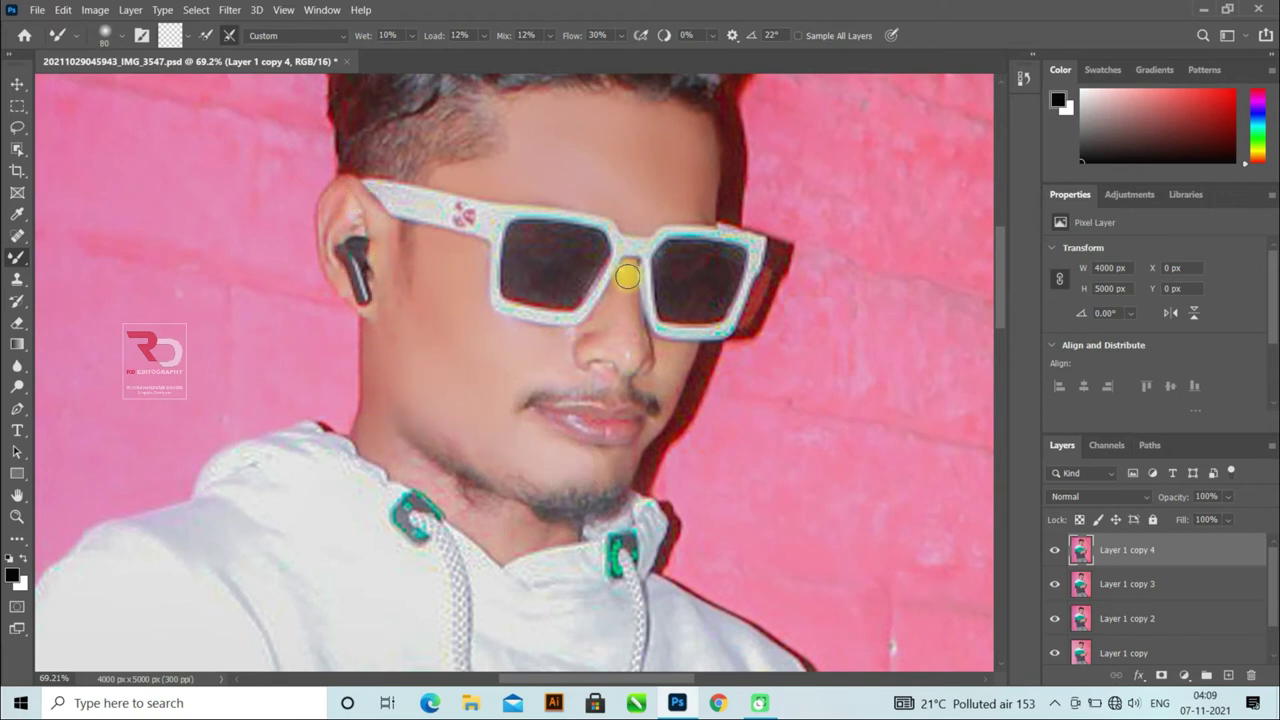
scroll(640, 350, "down", 1)
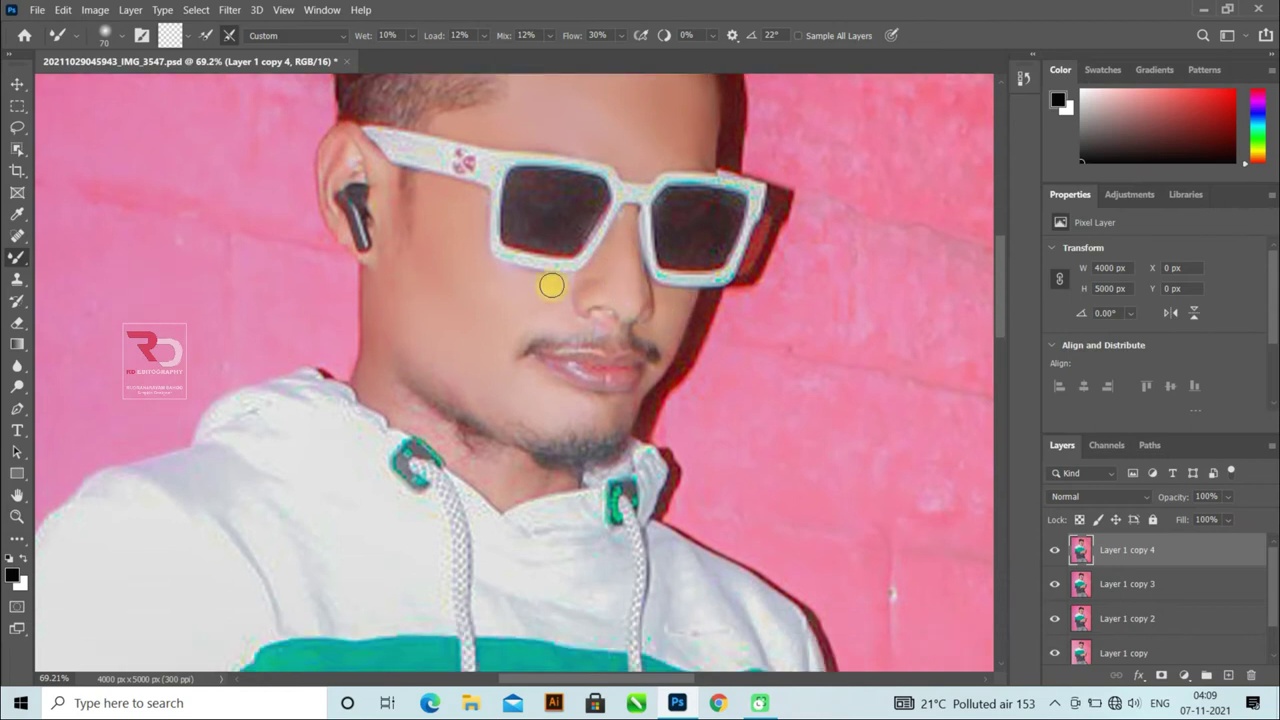
Smooth the neck and hand skin with the Mixer Brush.
key("bracketright")
key("bracketright")
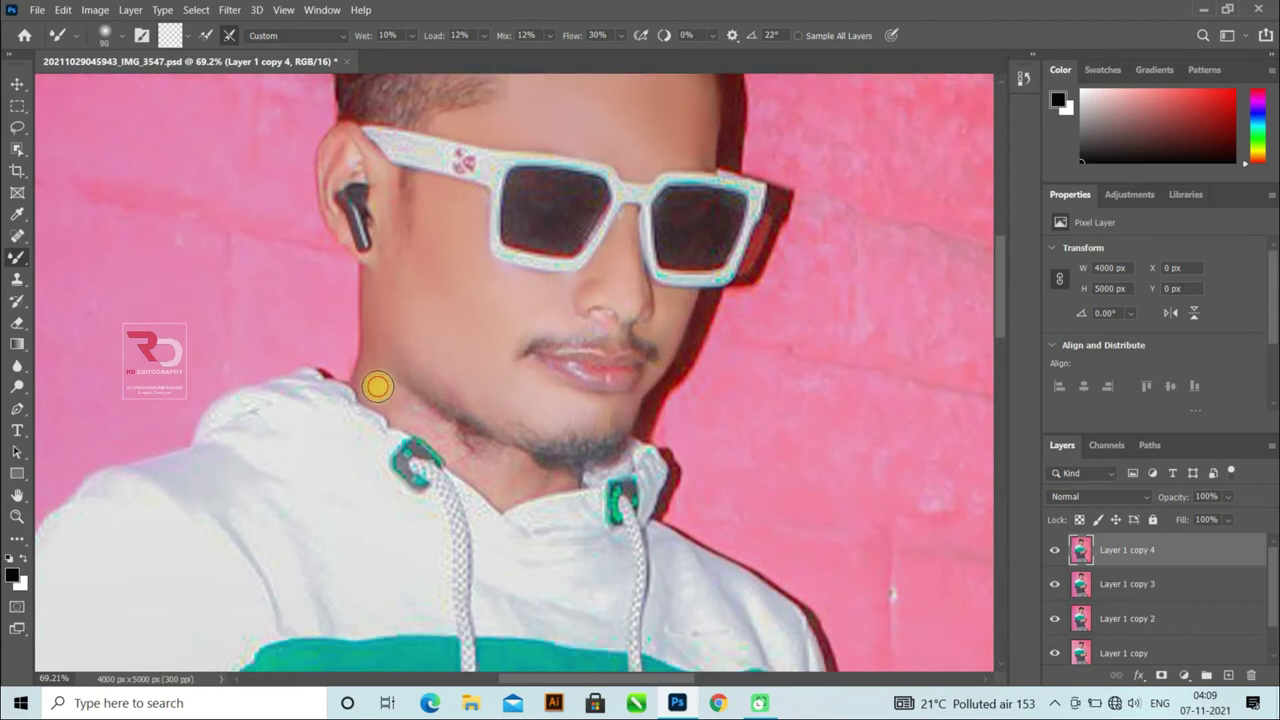
key("ctrl+0")
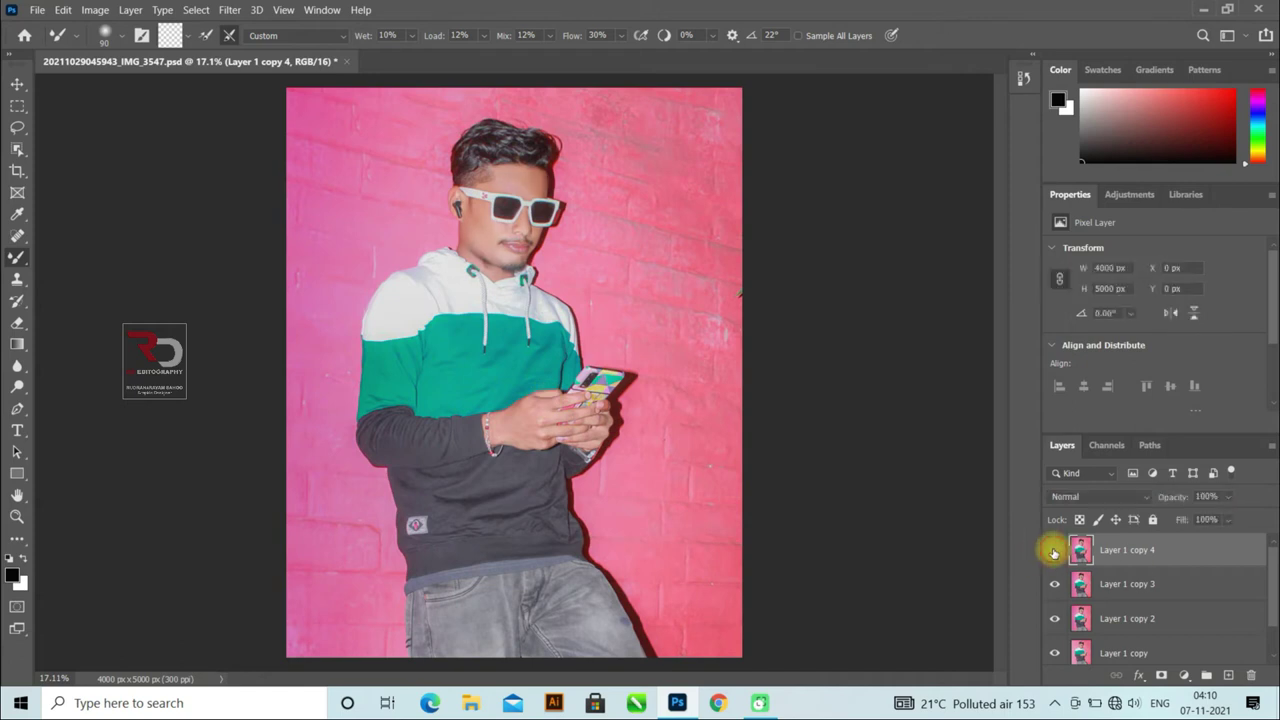
scroll(561, 469, "up", 5)
scroll(586, 474, "up", 3)
key("bracketright")
key("bracketright")
key("bracketright")
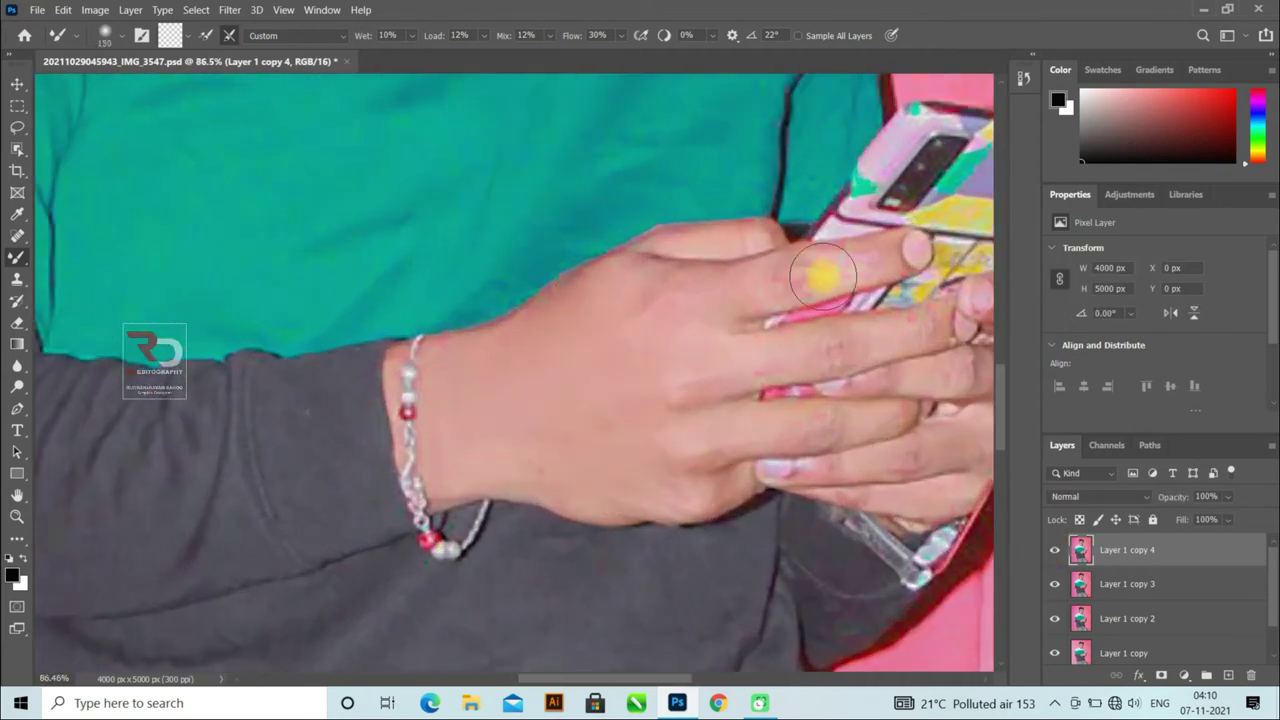
scroll(460, 356, "down", 2)
key("bracketleft")
key("bracketleft")
key("bracketleft")
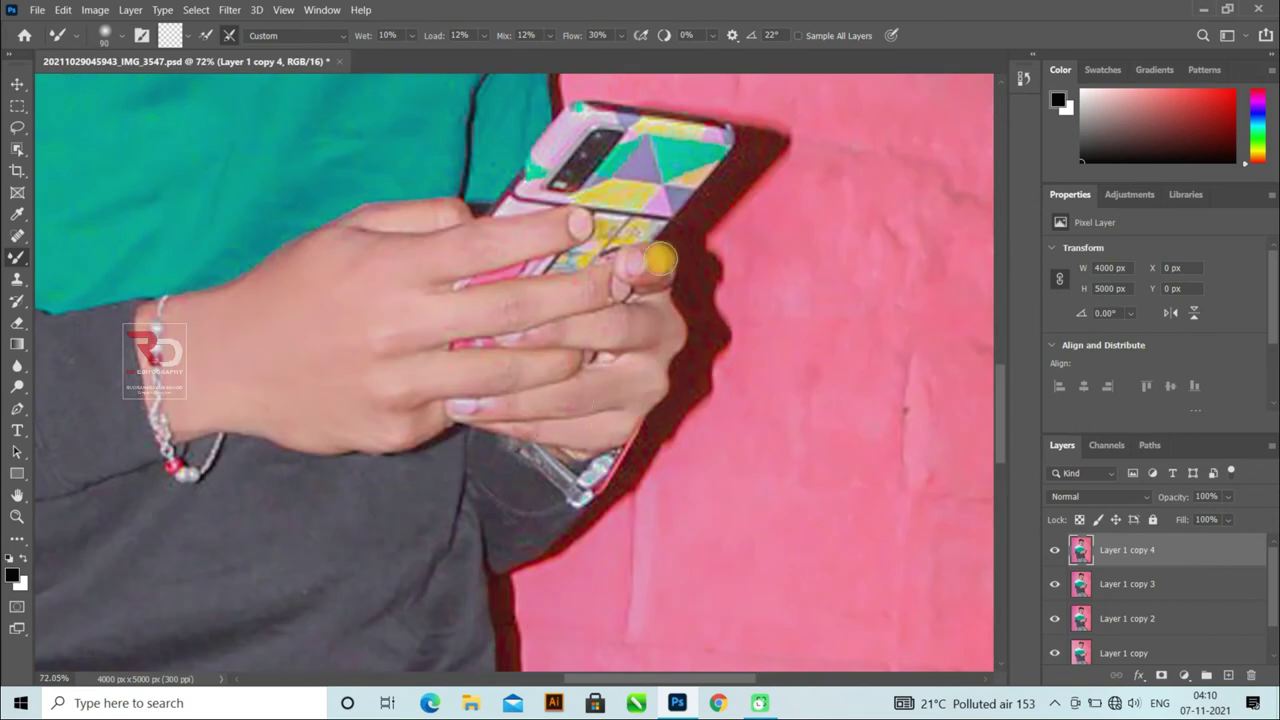
scroll(566, 443, "down", 5)
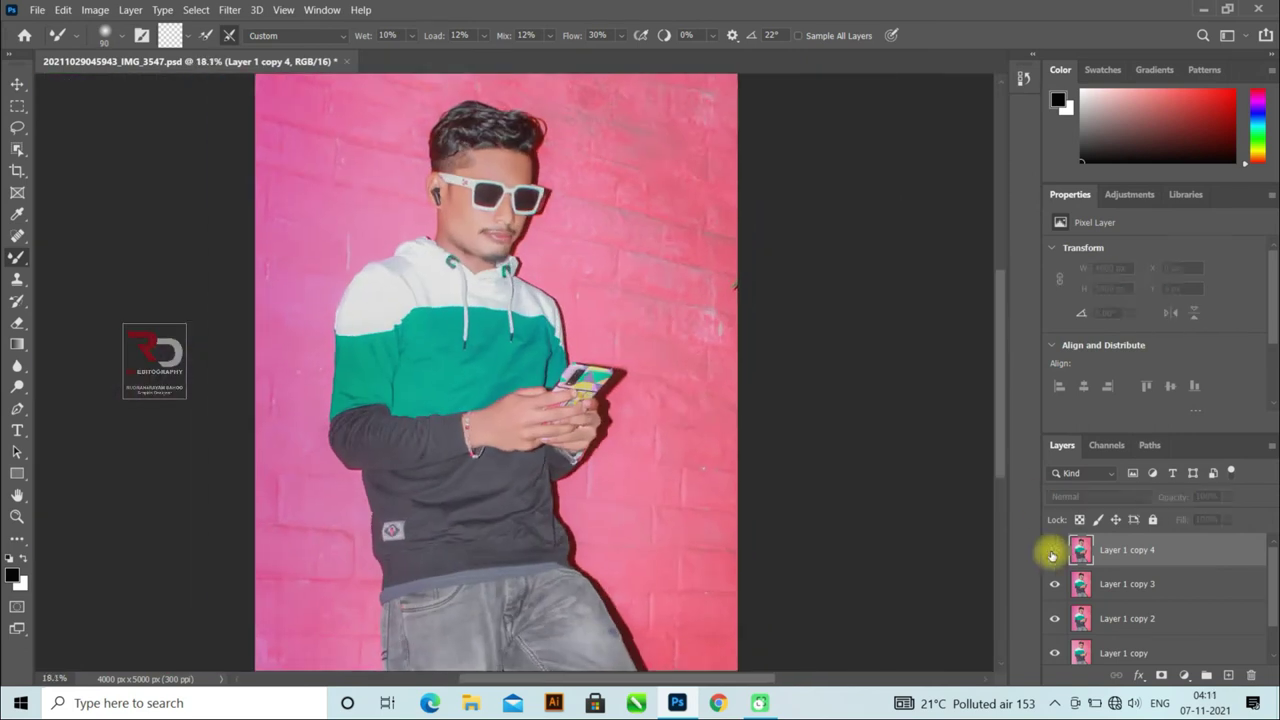
Duplicate the retouched layer as Layer 1 copy 5, save, and add Selective Color reducing Reds black.
key("ctrl+j")
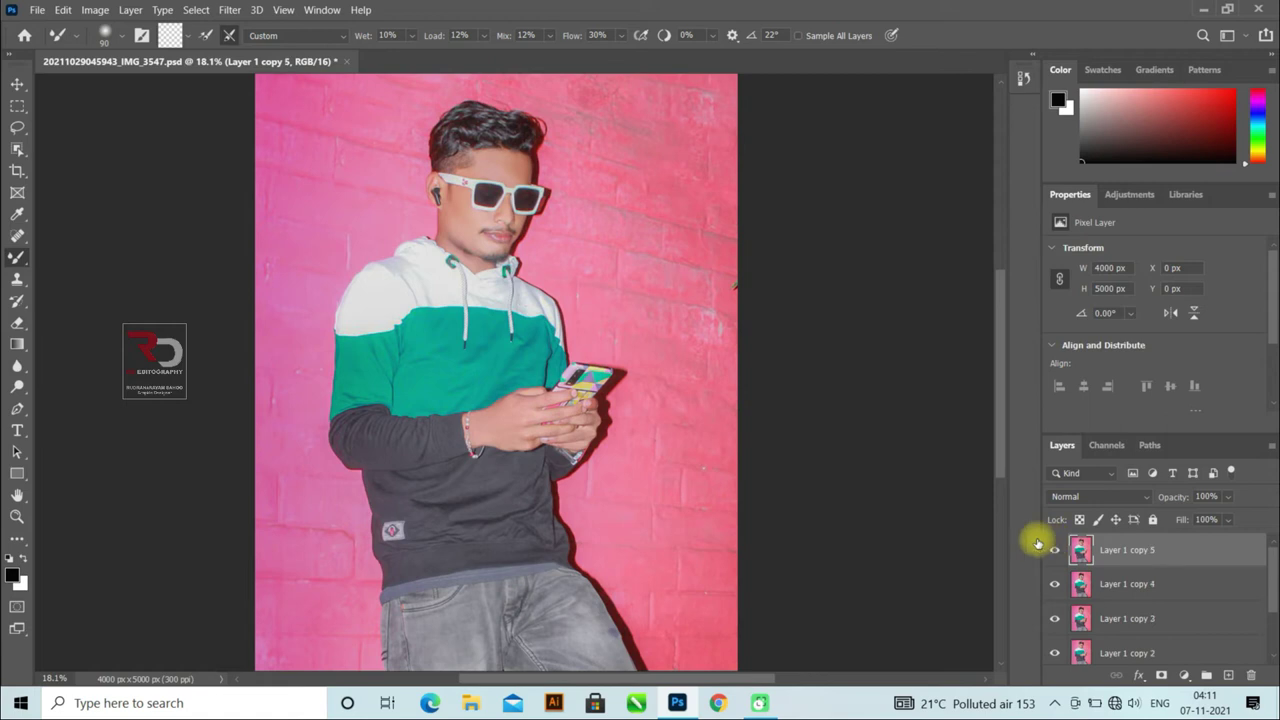
key("ctrl+s")
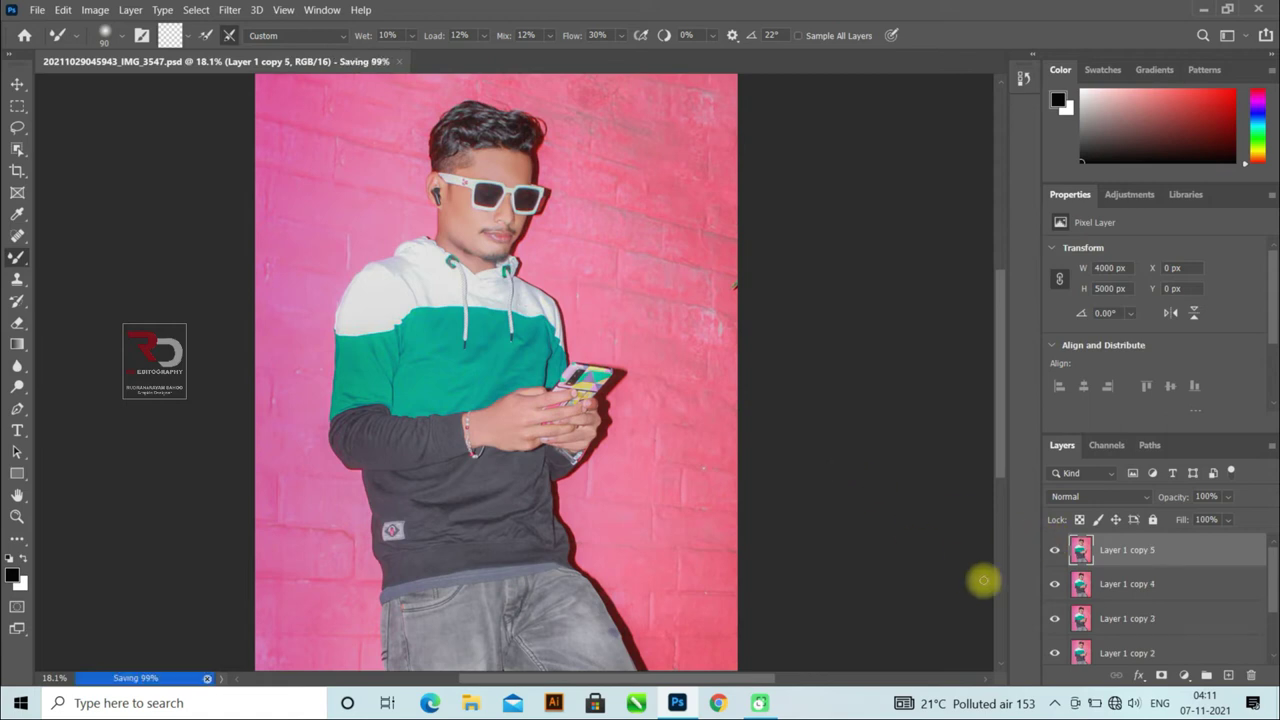
left_click(1184, 676)
left_click(1180, 666)
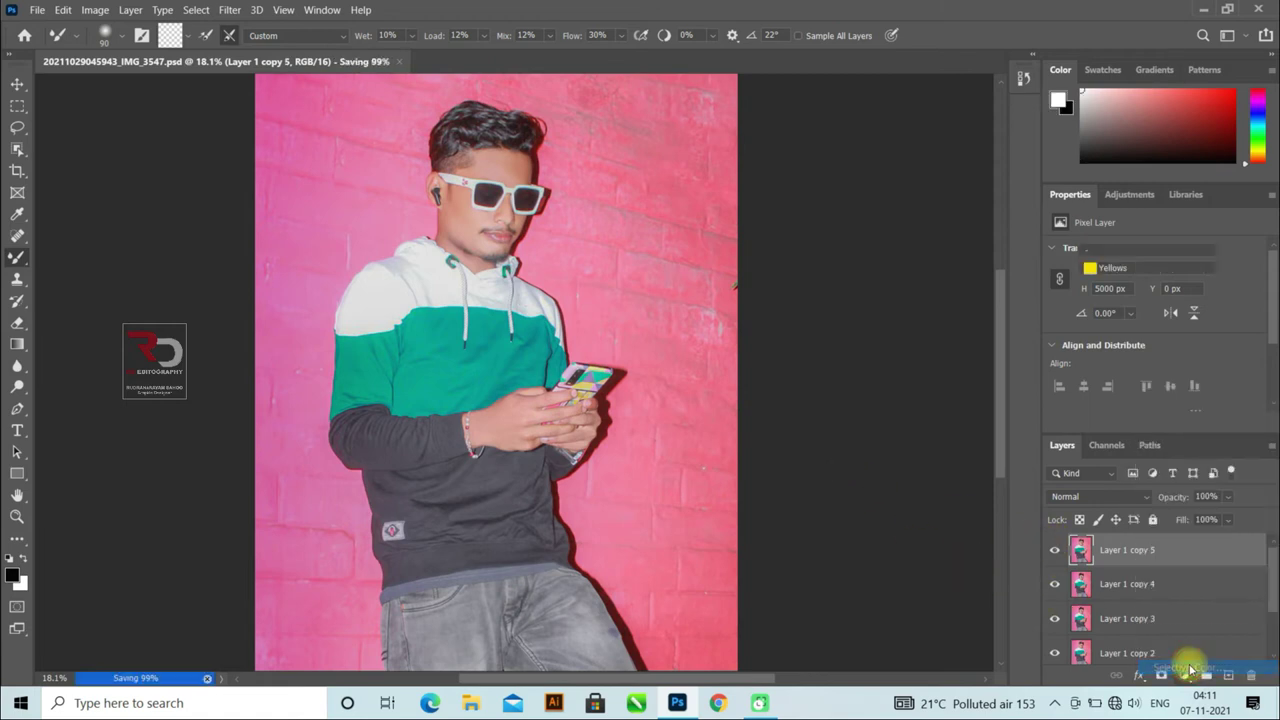
mouse_move(1155, 402)
left_mouse_down()
mouse_move(1123, 412)
mouse_move(1135, 410)
left_mouse_up()
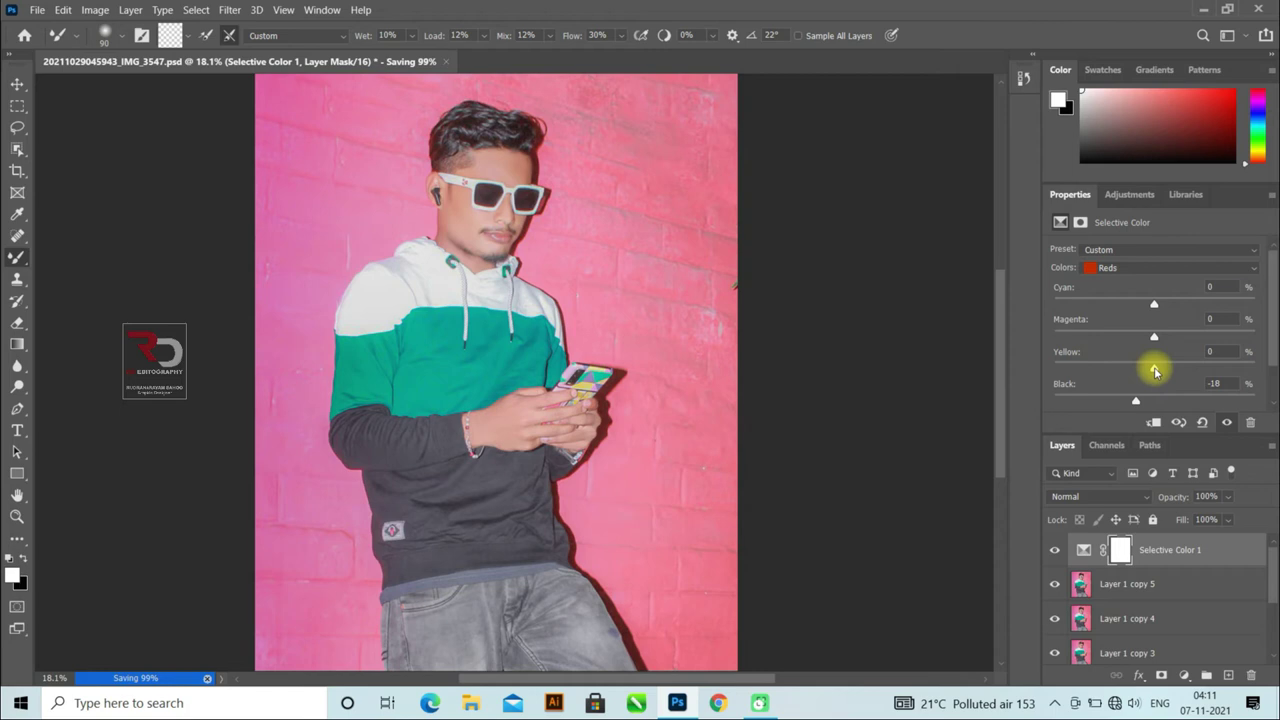
Reduce black in the Yellows and shift the Cyans to turn the hoodie teal.
left_click(1140, 267)
left_click(1125, 290)
mouse_move(1154, 400)
left_mouse_down()
mouse_move(1103, 400)
mouse_move(1203, 400)
mouse_move(1018, 366)
left_mouse_up()
left_click(1140, 262)
left_click(1141, 309)
left_click(1140, 267)
left_click(1128, 291)
mouse_move(1154, 400)
left_mouse_down()
mouse_move(1216, 401)
mouse_move(1147, 401)
mouse_move(1171, 369)
mouse_move(1125, 372)
left_mouse_up()
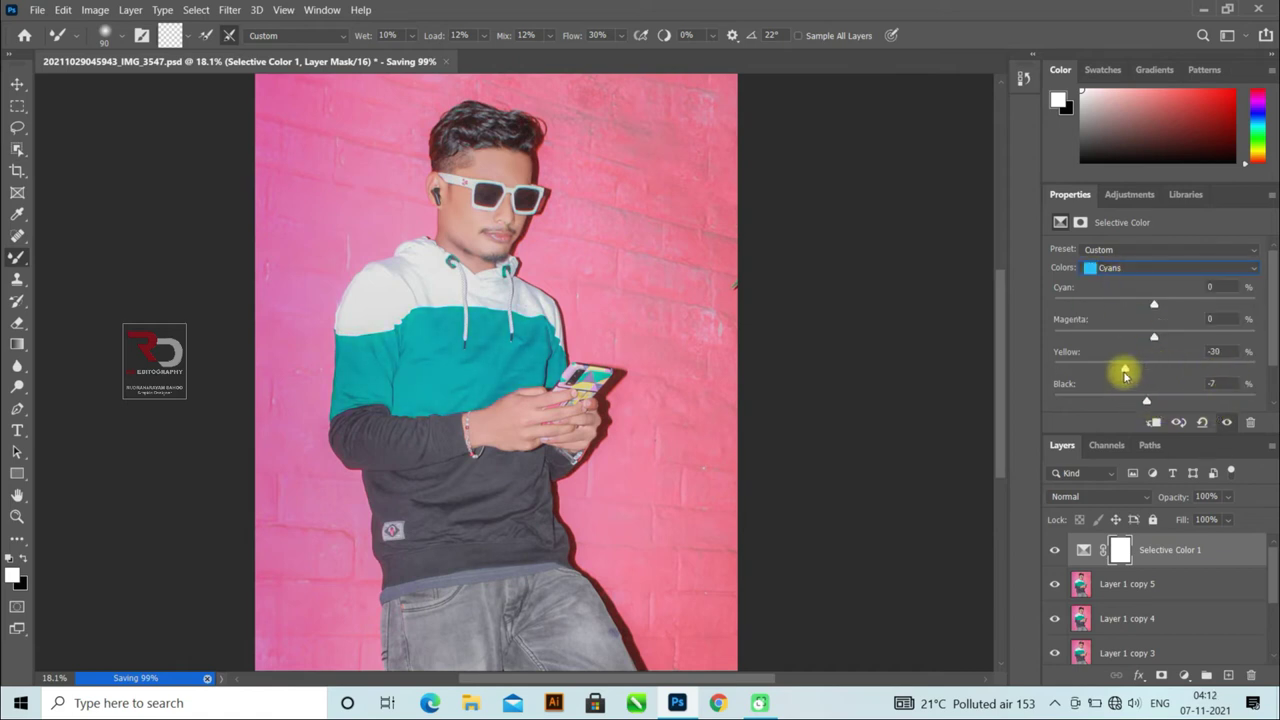
Set Blues black to +100 and Magentas to Cyan -39, Magenta +18, Yellow -42, Black +100.
left_click(1137, 267)
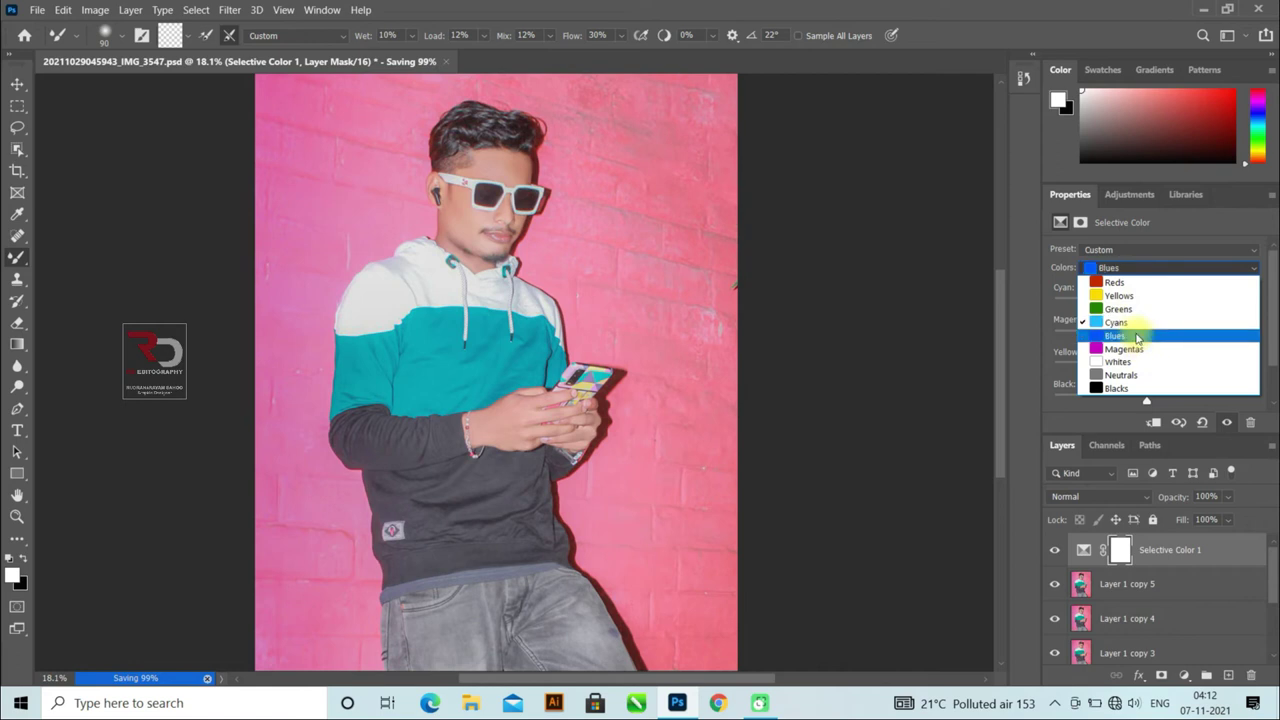
left_click(1134, 327)
left_click_drag(1156, 401, 1262, 420)
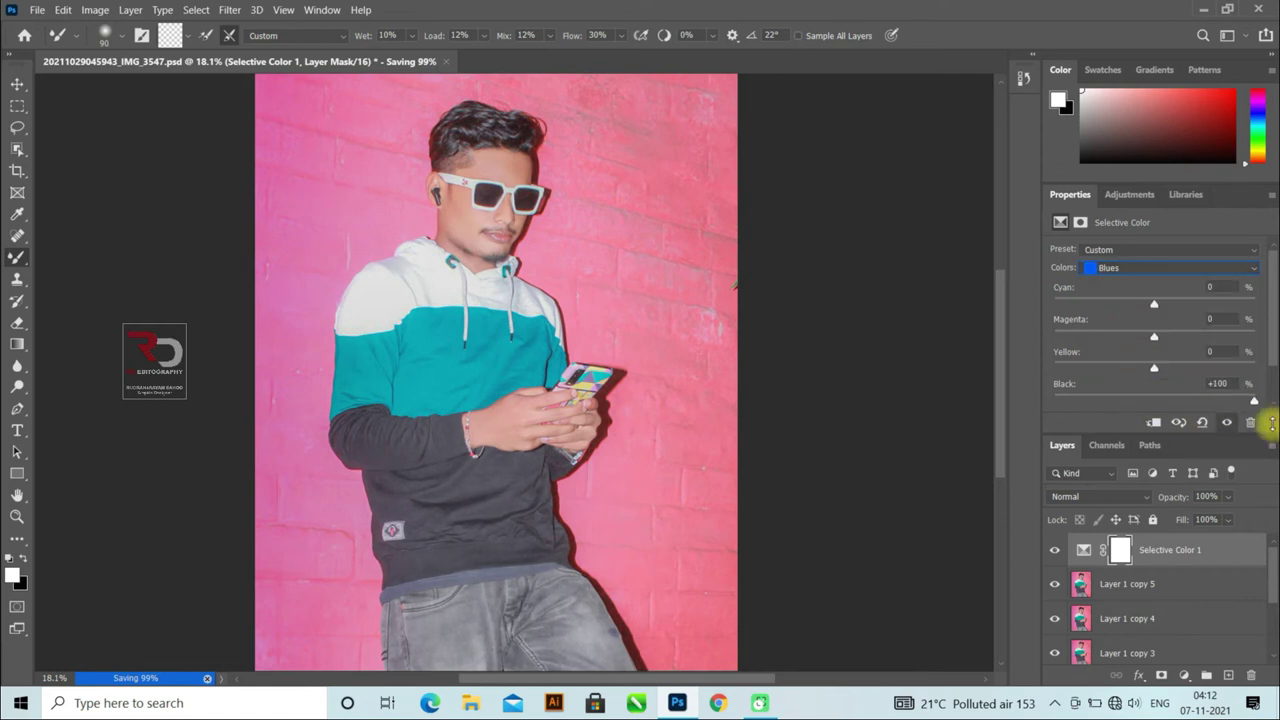
left_click(1135, 268)
left_click(1128, 334)
mouse_move(1154, 401)
left_mouse_down()
mouse_move(1093, 401)
mouse_move(1234, 423)
left_mouse_up()
mouse_move(1154, 368)
left_mouse_down()
mouse_move(1270, 383)
mouse_move(1006, 394)
mouse_move(1270, 345)
mouse_move(986, 337)
mouse_move(1186, 343)
mouse_move(1026, 309)
mouse_move(1114, 323)
left_mouse_up()
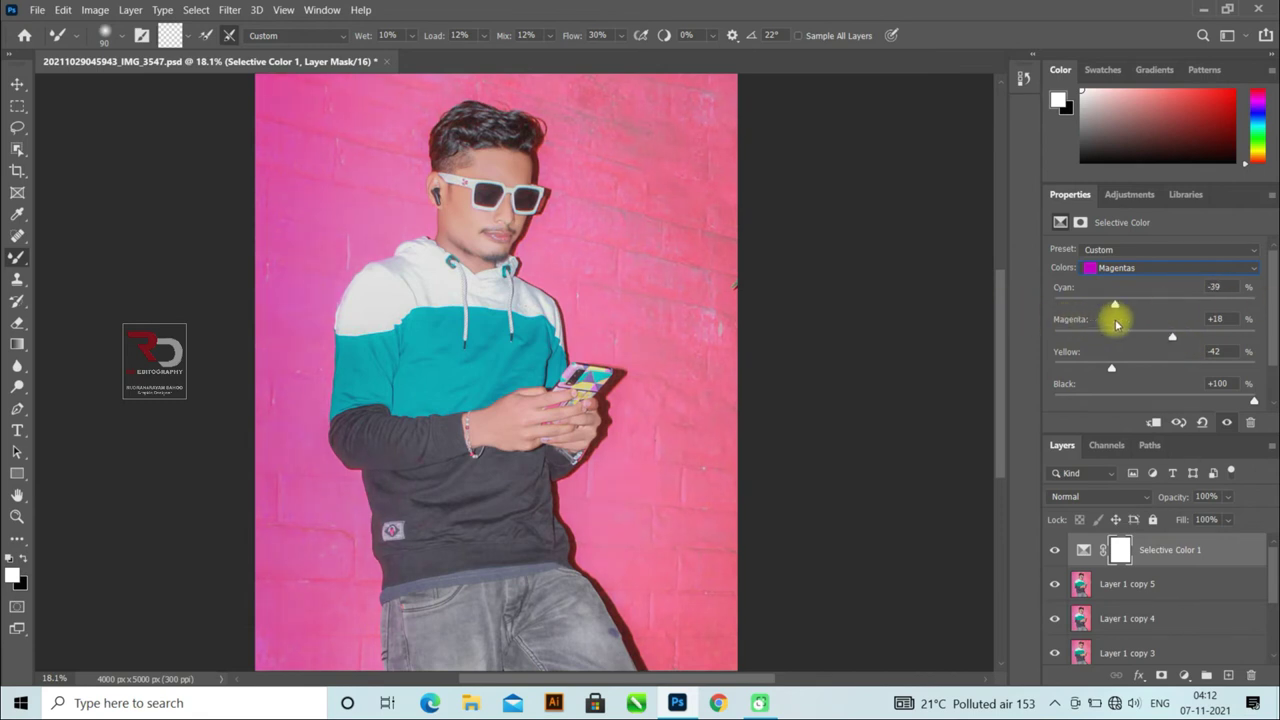
Check the Blacks and Neutrals ranges and toggle Selective Color 1 to compare before and after.
left_click(1130, 268)
left_click(1150, 372)
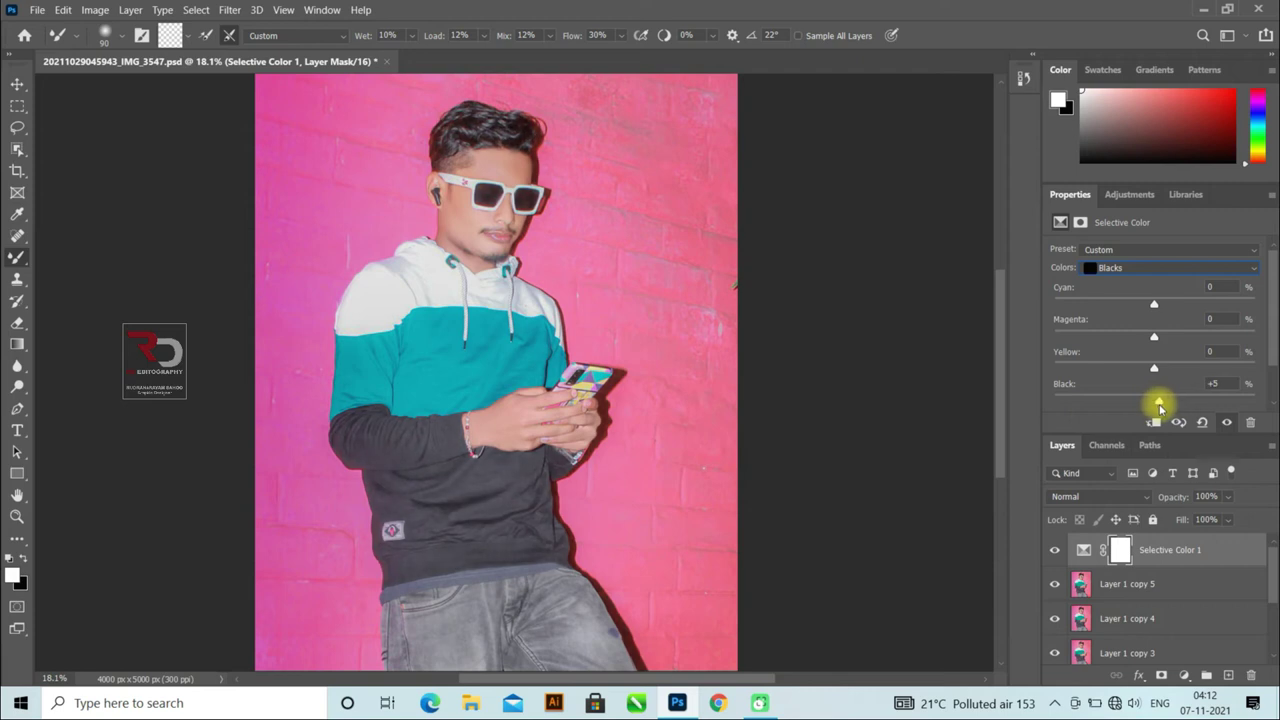
left_click(1131, 267)
left_click(1133, 364)
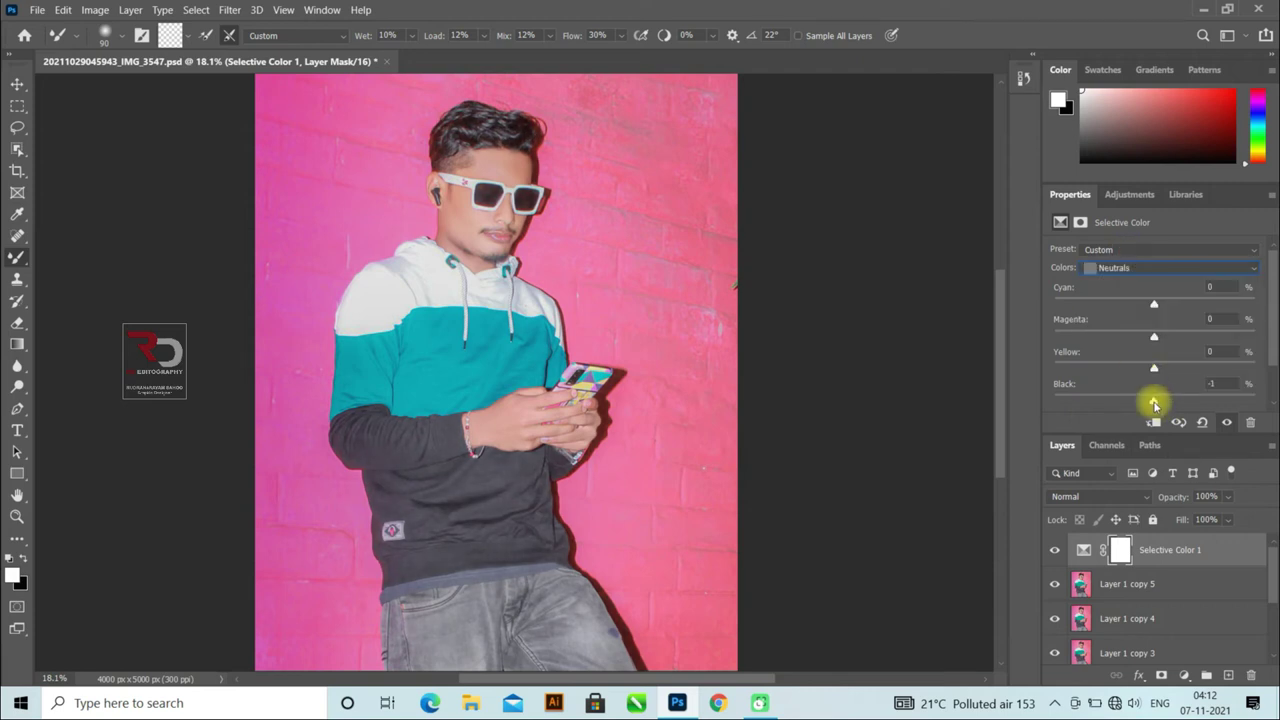
left_click(1054, 551)
left_click(1054, 551)
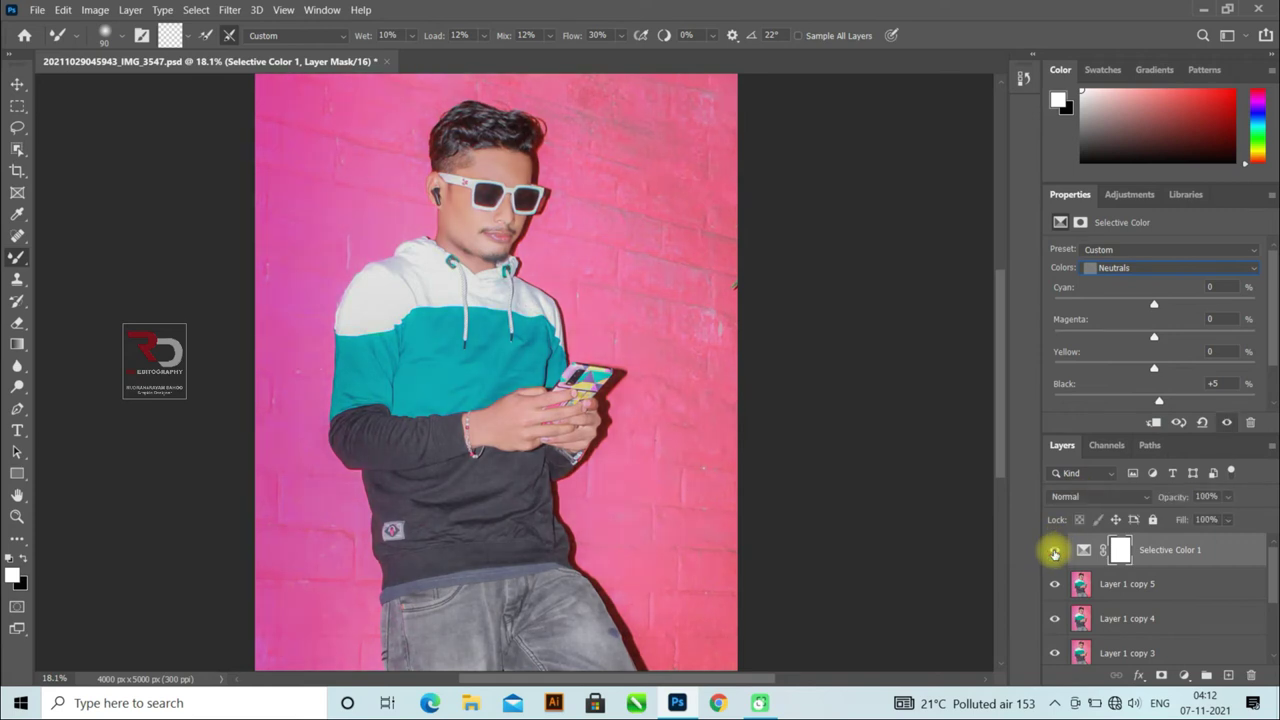
left_click(1177, 583)
left_click(1231, 553)
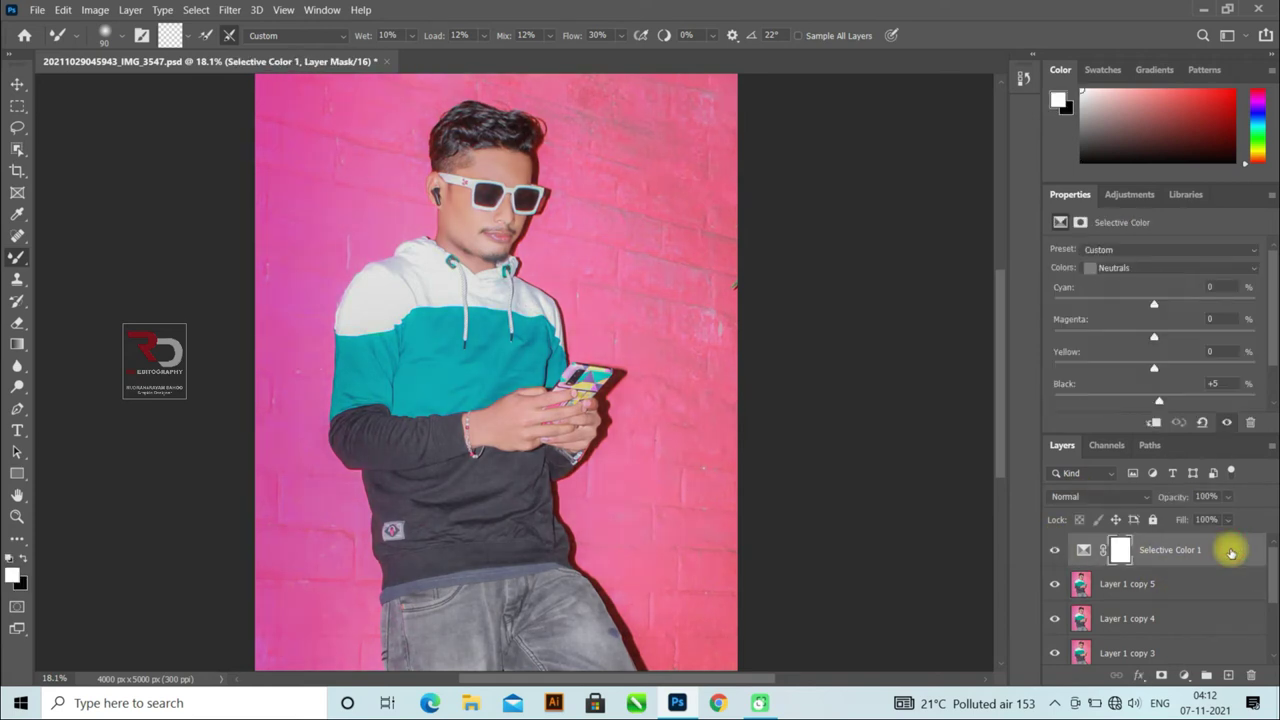
Stamp all visible layers into a new top Layer 2, save, and fit the image on screen.
key("ctrl+shift+alt+n")
key("x")
key("ctrl+s")
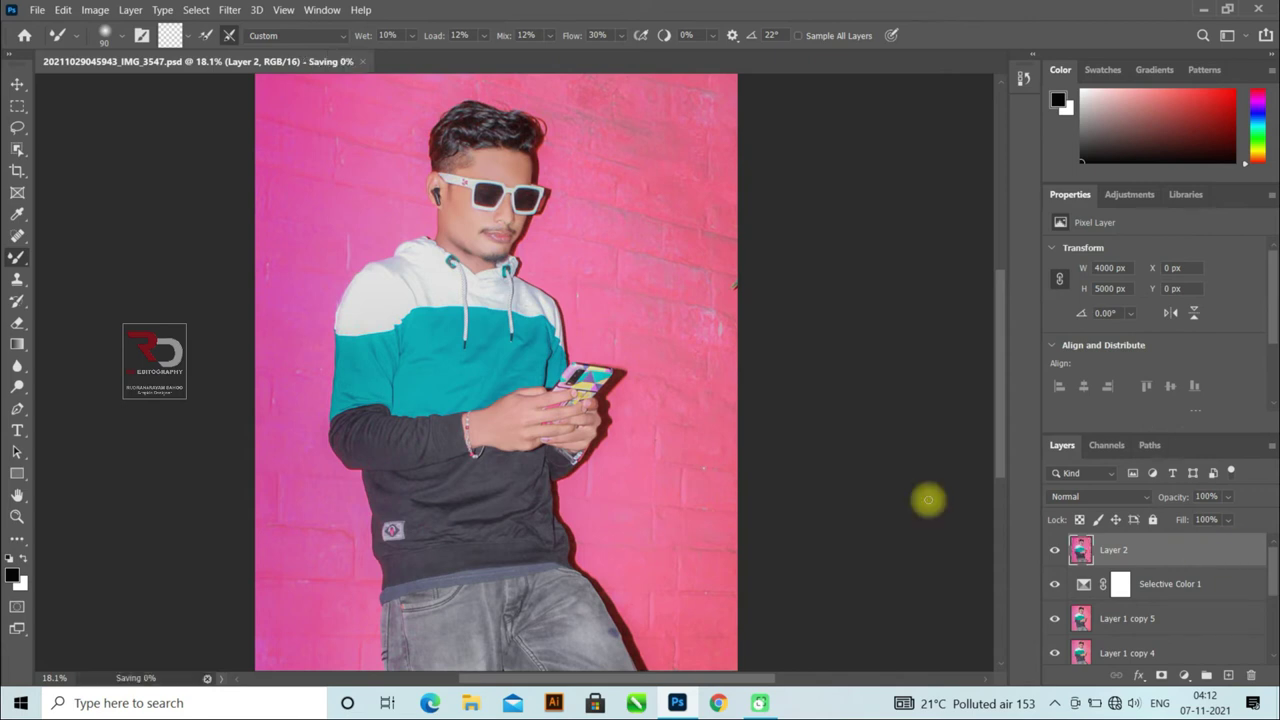
key("ctrl+0")
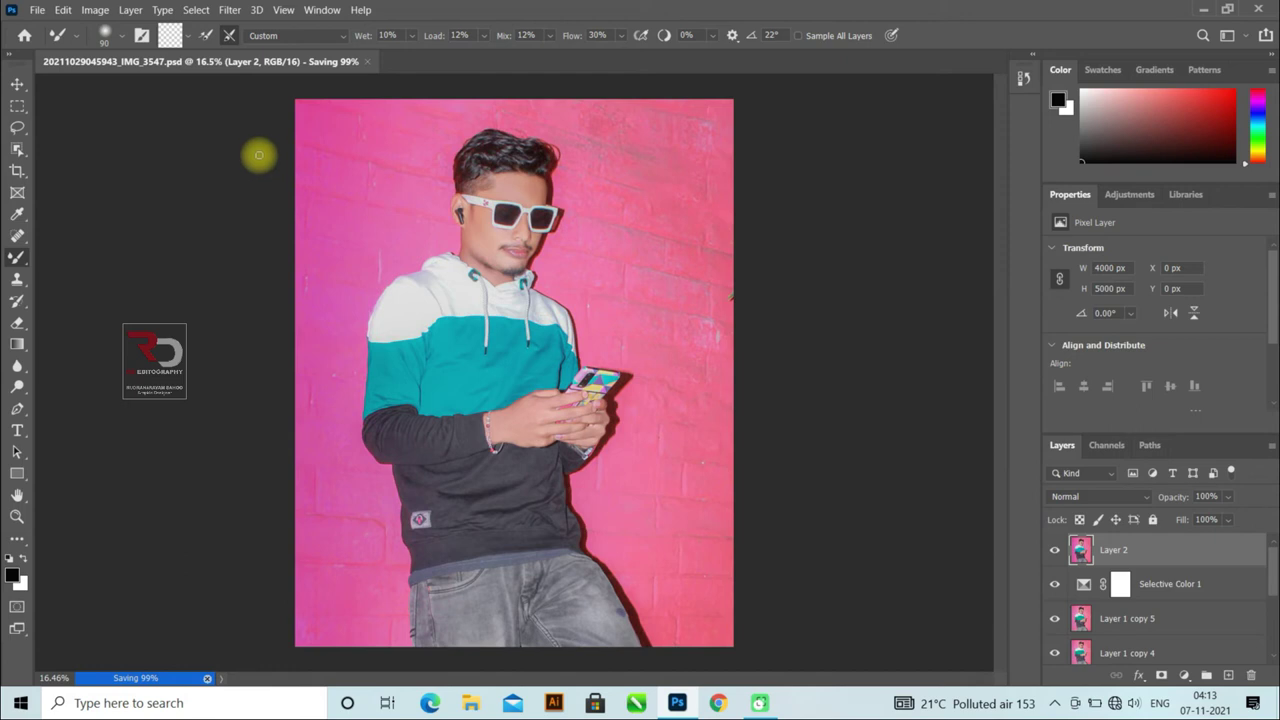
left_click(17, 84)
left_click(229, 10)
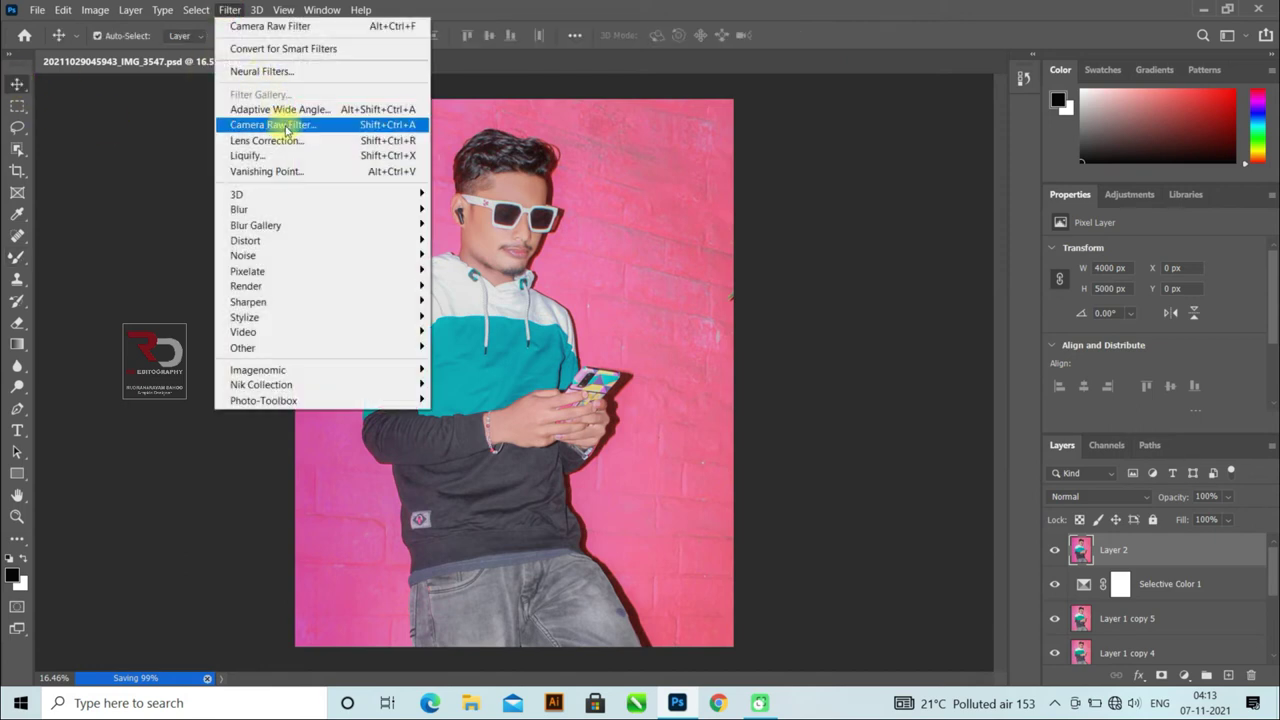
In Camera Raw, draw an inverted radial filter ellipse centred around the subject.
left_click(280, 123)
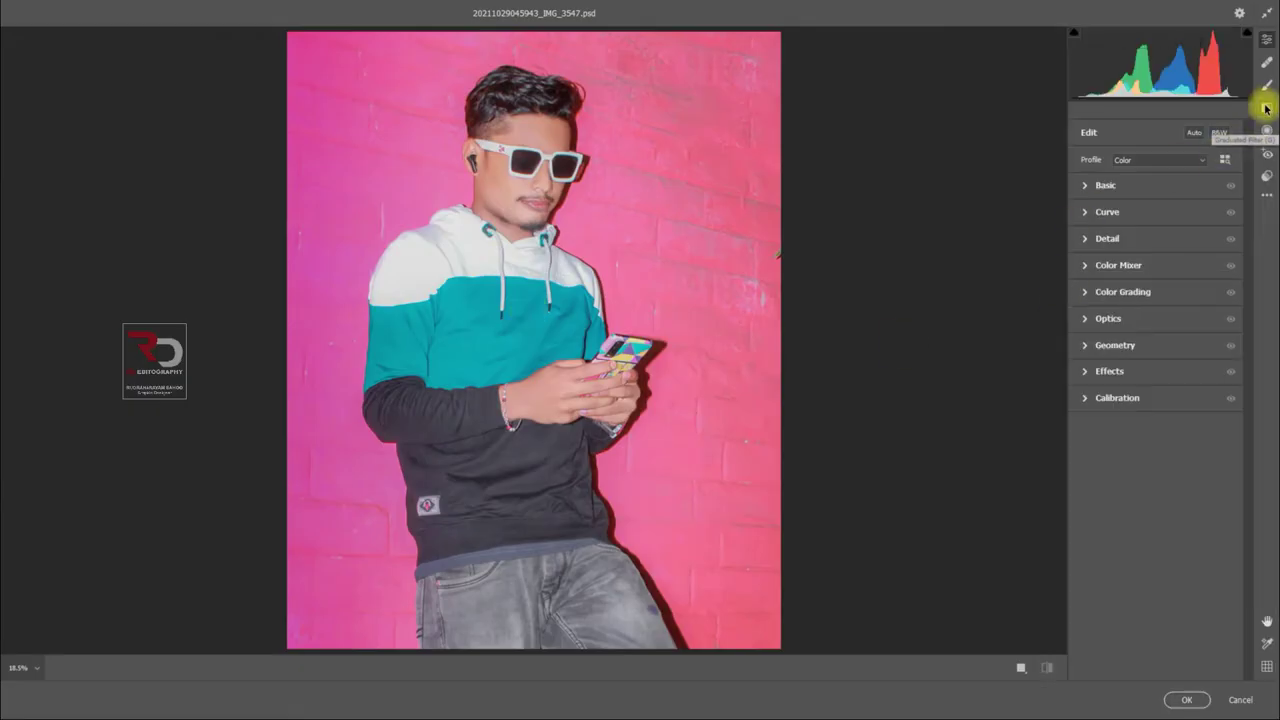
left_click(1268, 130)
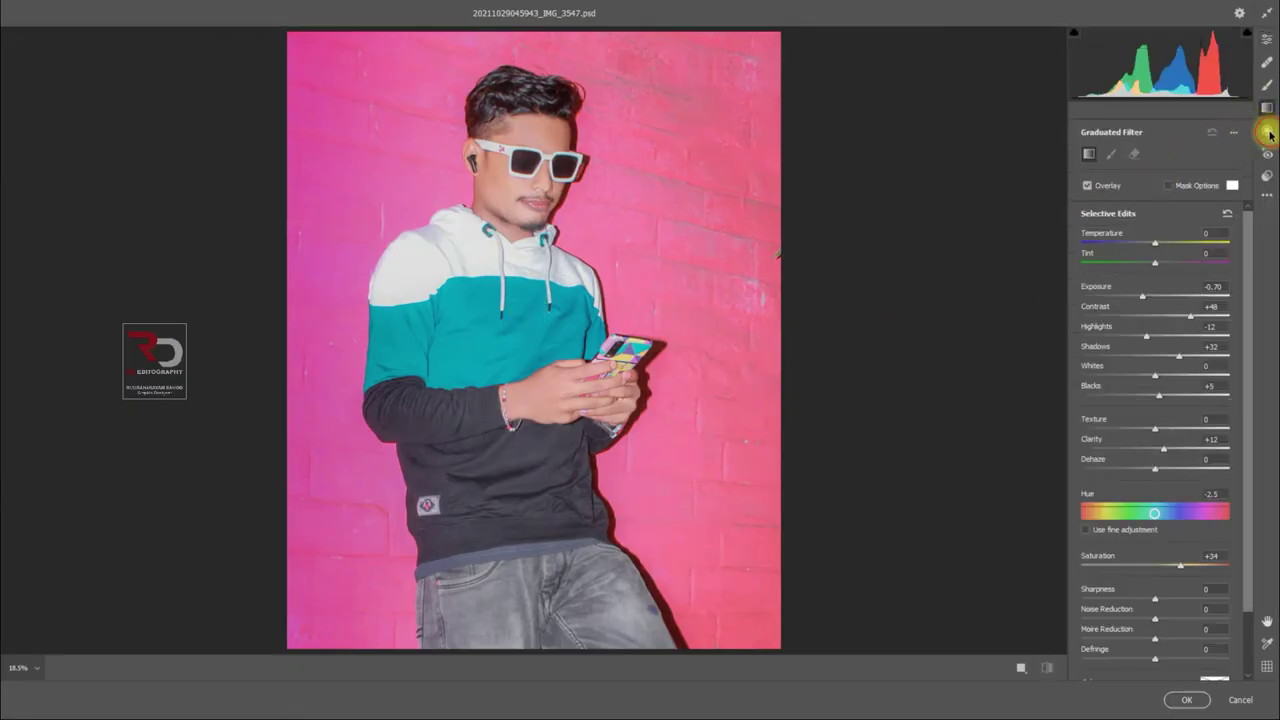
left_click_drag(517, 183, 699, 412)
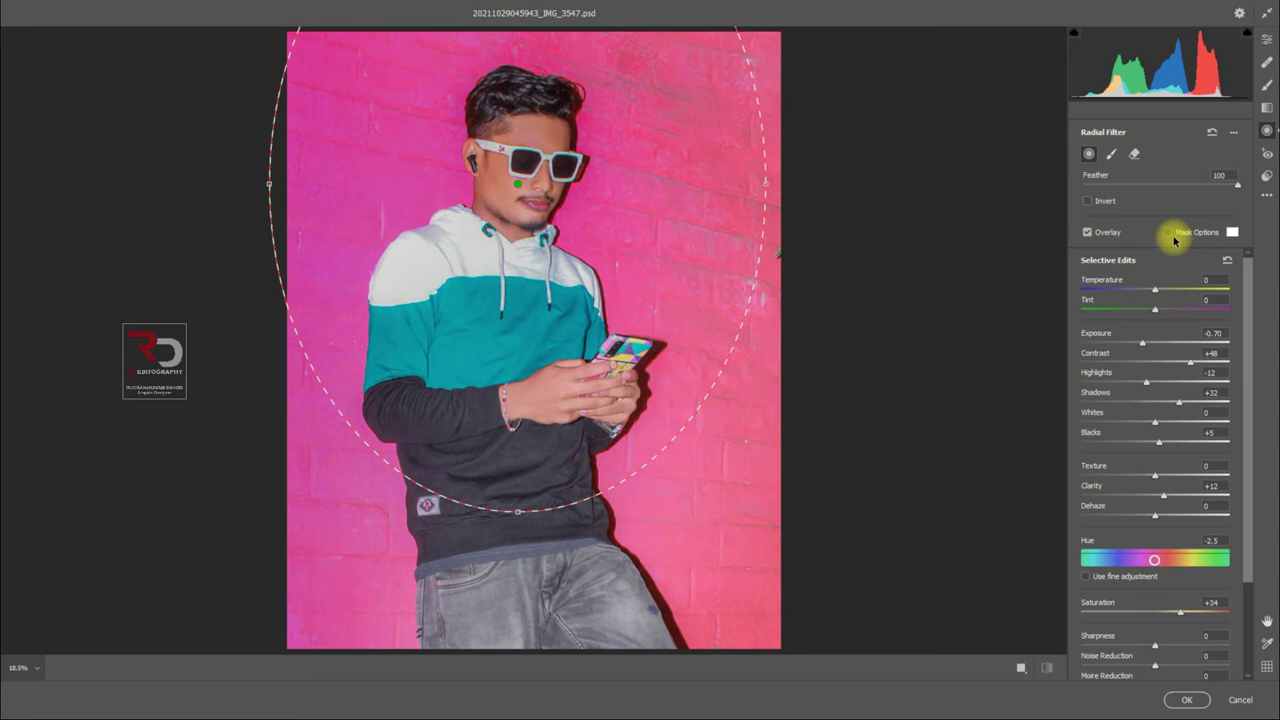
left_click(1087, 200)
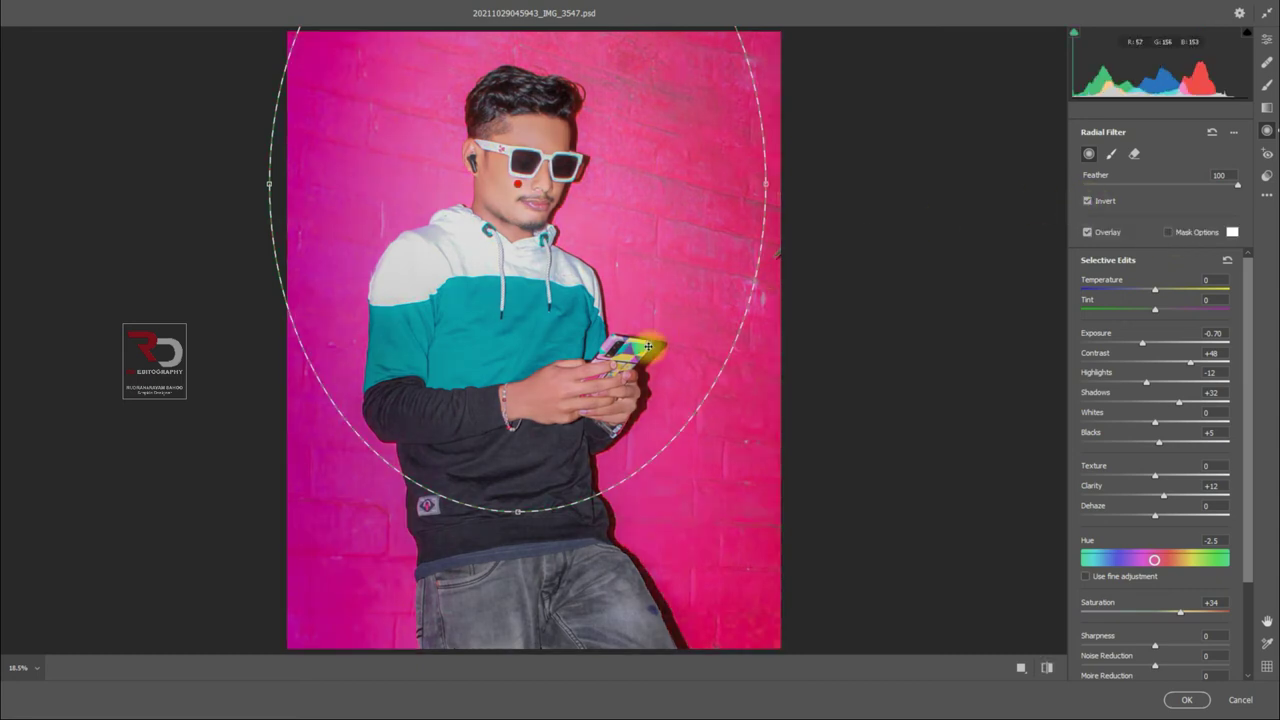
key("ctrl+minus")
left_click_drag(525, 456, 532, 508)
left_click_drag(689, 236, 722, 238)
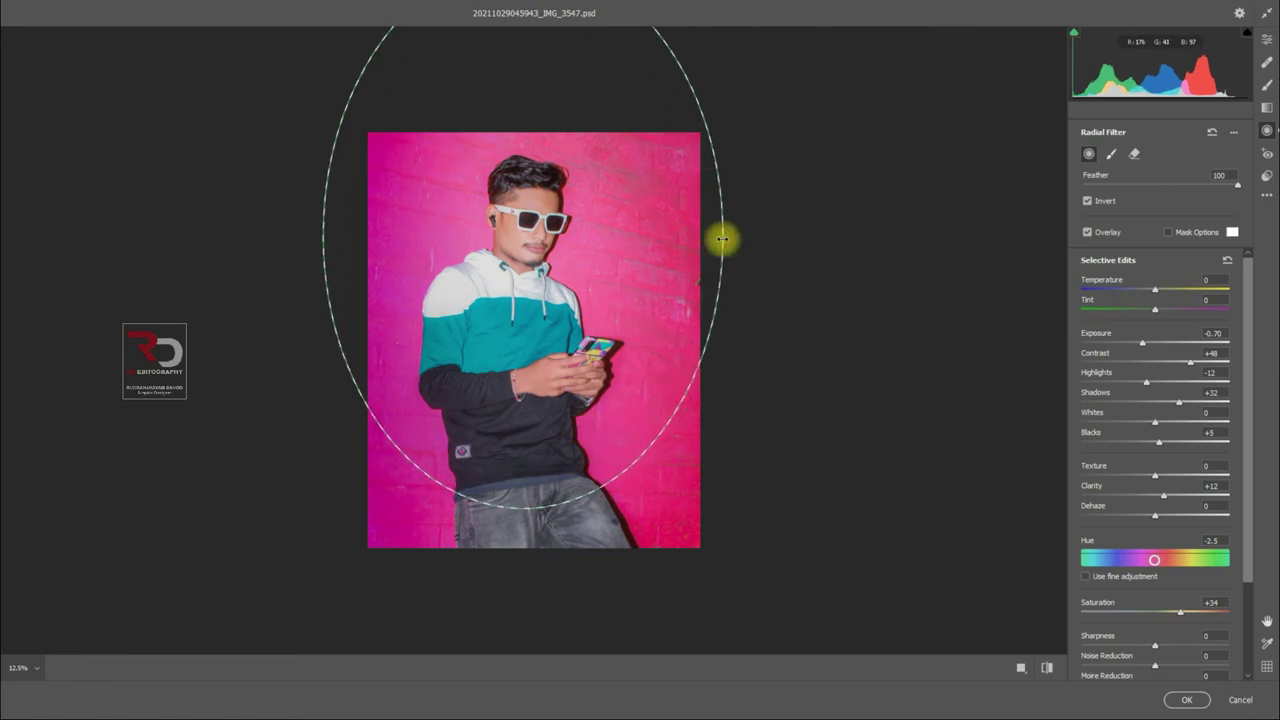
left_click_drag(522, 236, 527, 243)
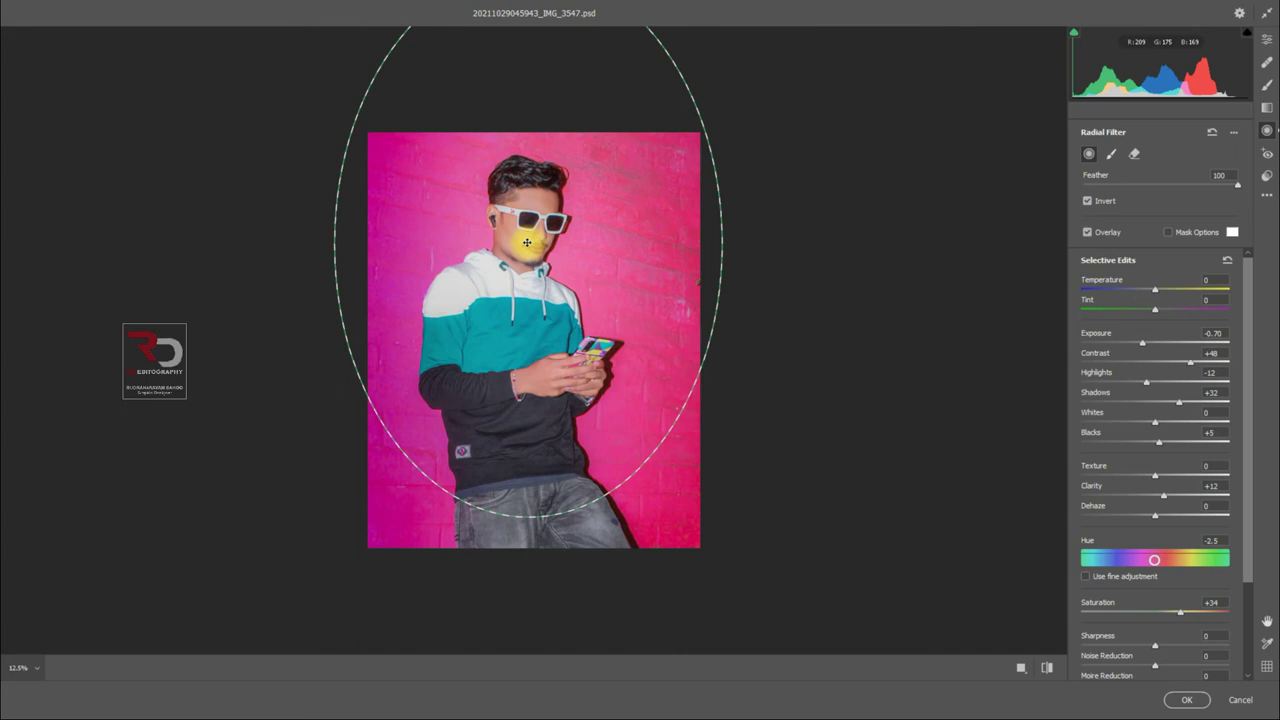
Set the radial filter to Exposure -0.85, lower Blacks, Texture +22, Saturation +21, and apply.
left_click_drag(1142, 342, 1141, 346)
mouse_move(1160, 445)
left_mouse_down()
mouse_move(1146, 423)
mouse_move(1162, 405)
mouse_move(1140, 406)
mouse_move(1180, 418)
mouse_move(1161, 386)
left_mouse_up()
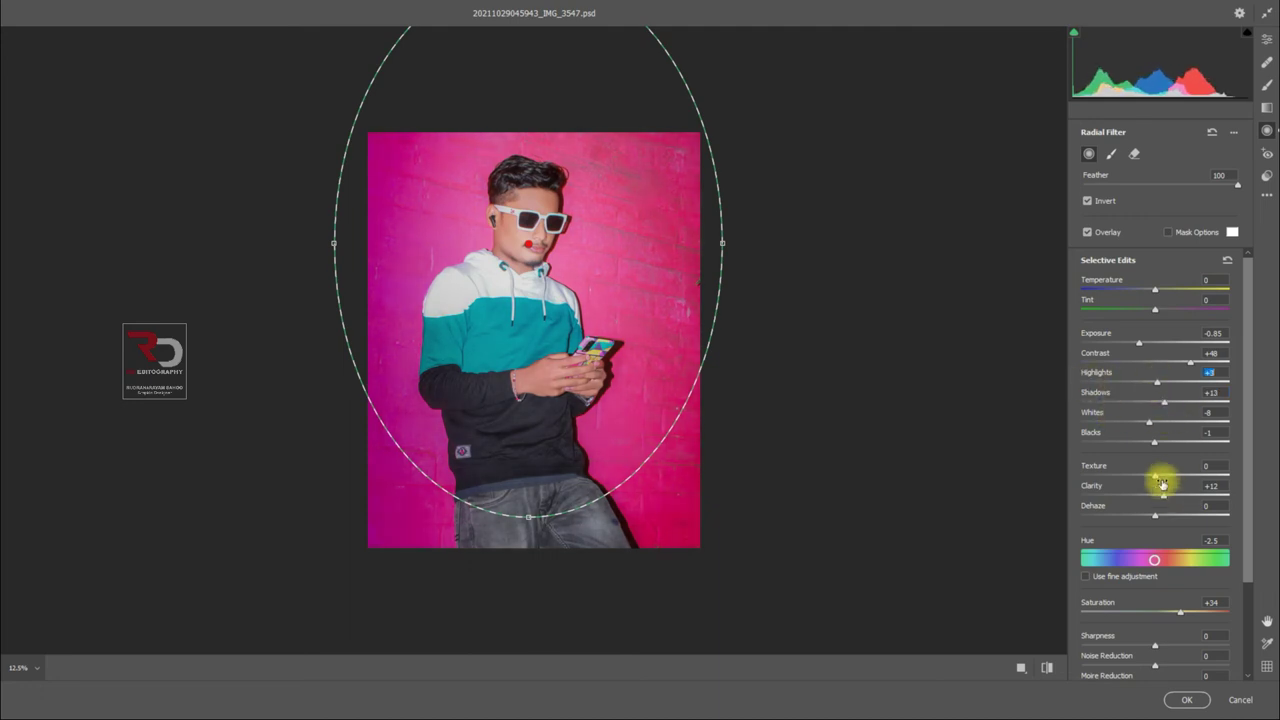
left_click_drag(1157, 478, 1171, 494)
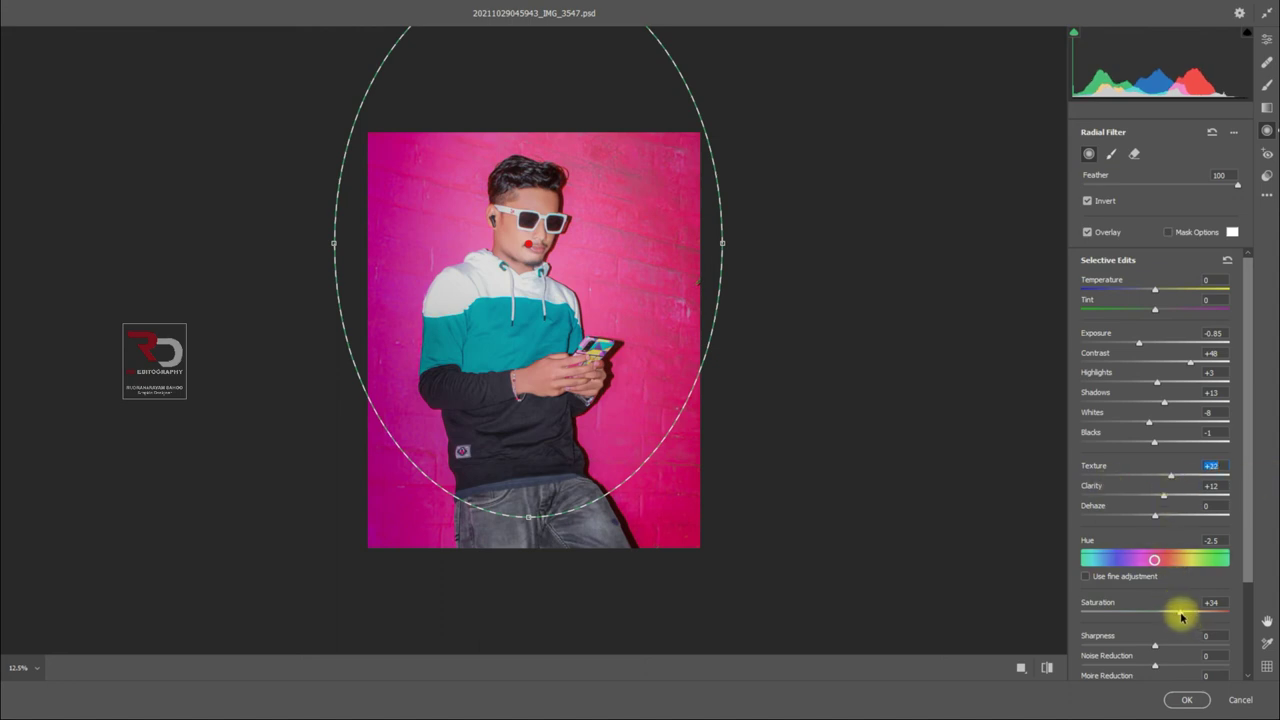
left_click_drag(1180, 614, 1171, 620)
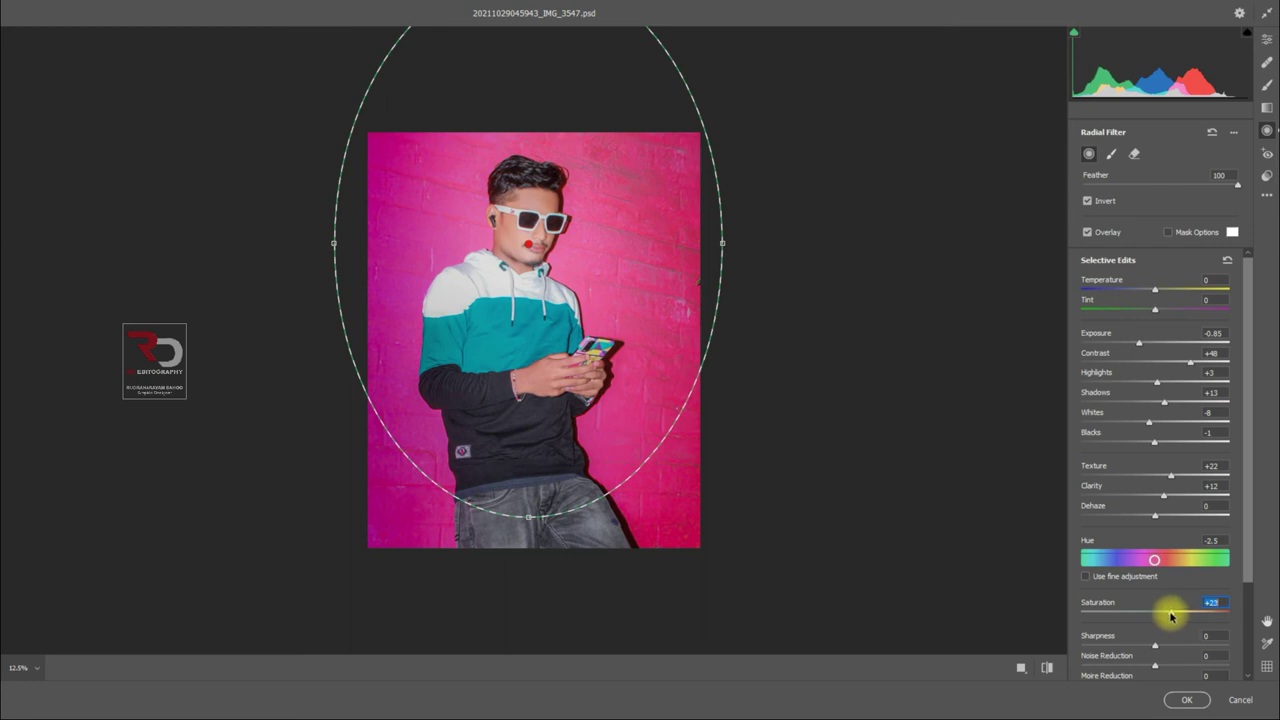
scroll(1170, 616, "down", 1)
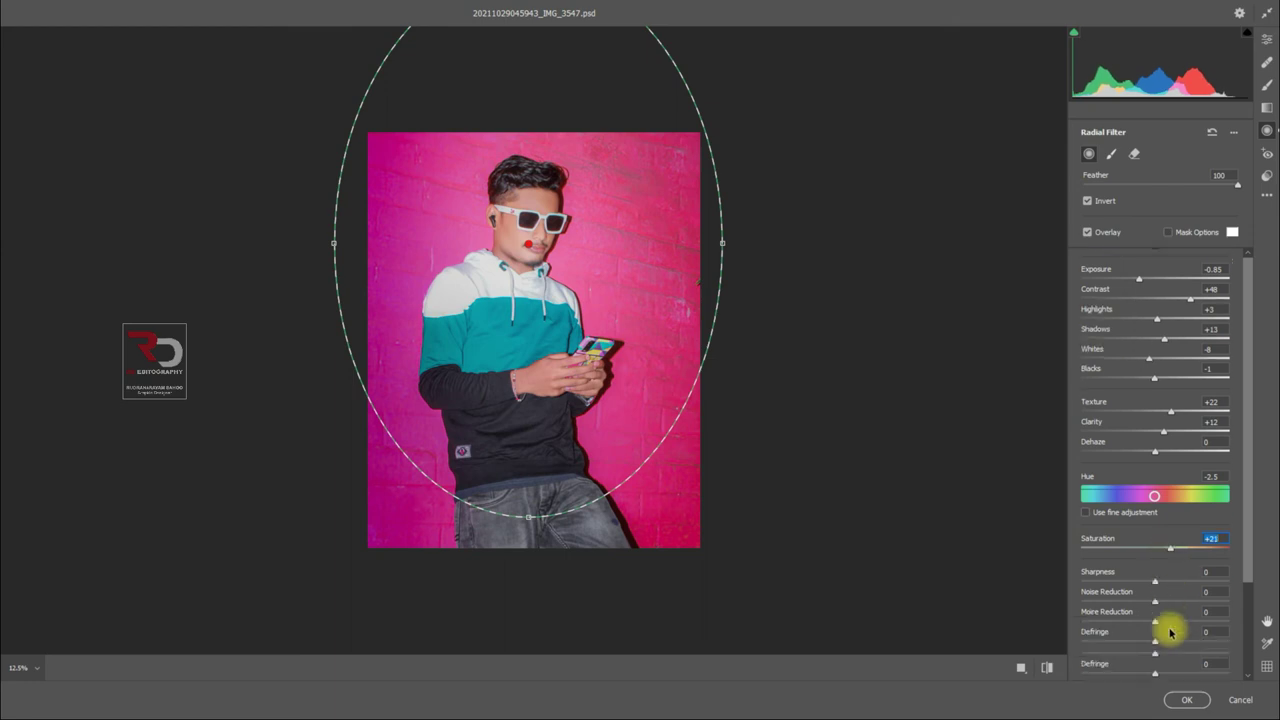
scroll(1166, 629, "down", 1)
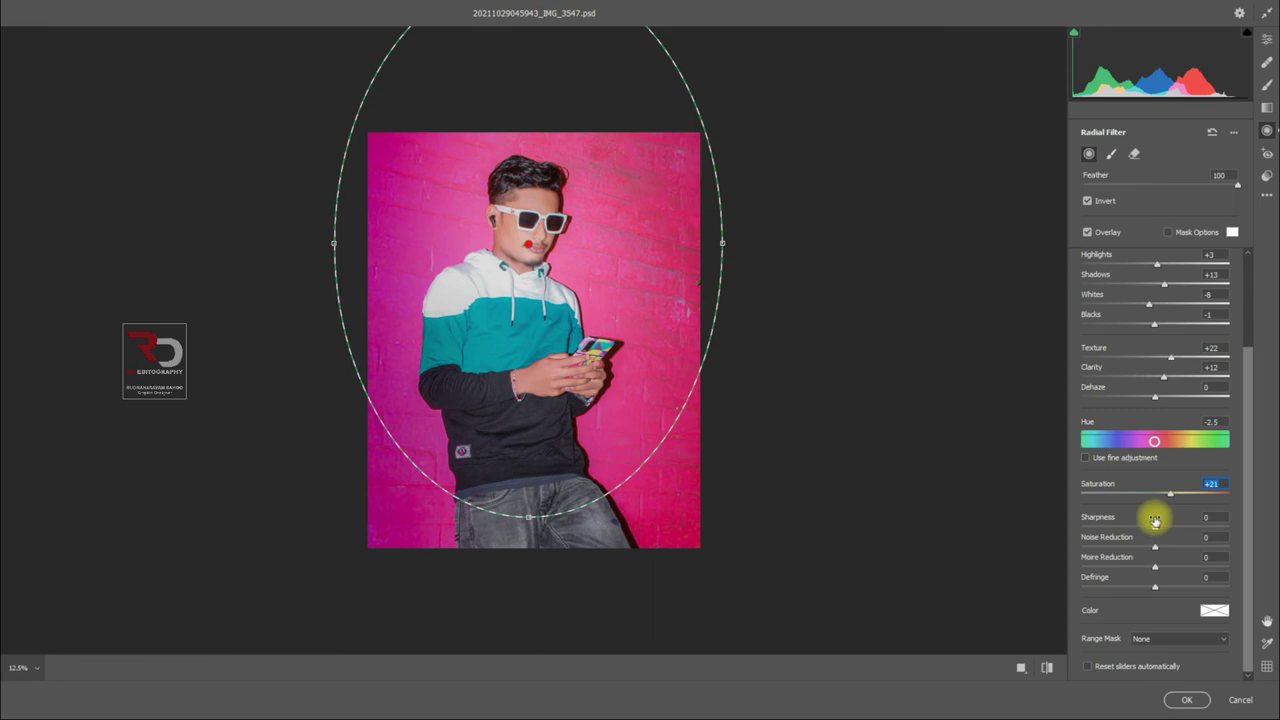
left_click(1187, 699)
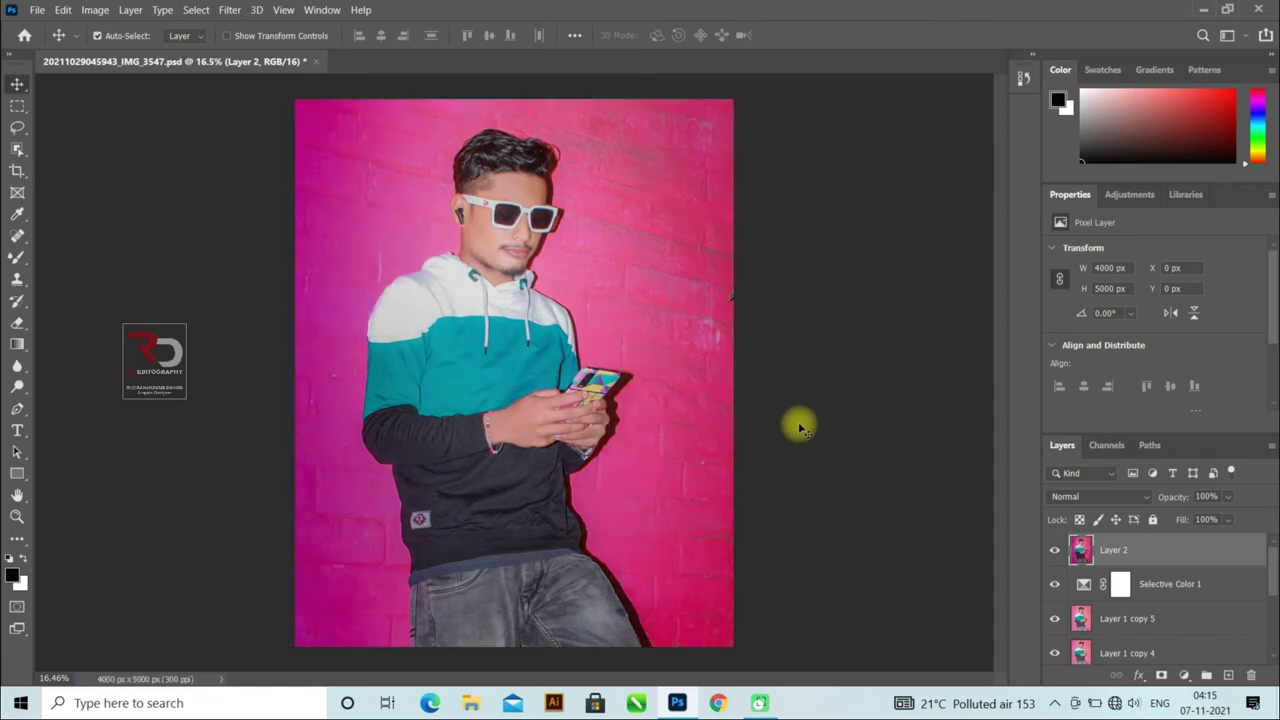
Save, duplicate Layer 2 as Layer 2 copy, and open the Camera Raw Filter on it.
key("ctrl+s")
key("ctrl+j")
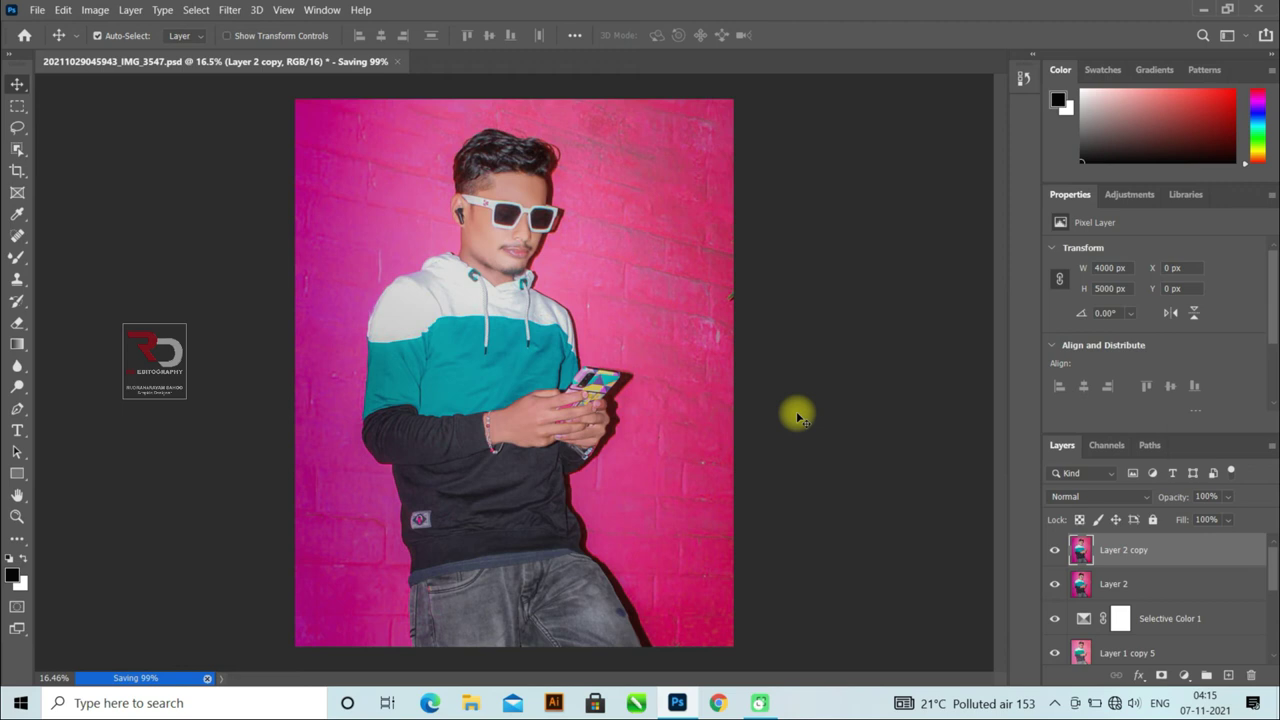
left_click(229, 10)
left_click(300, 183)
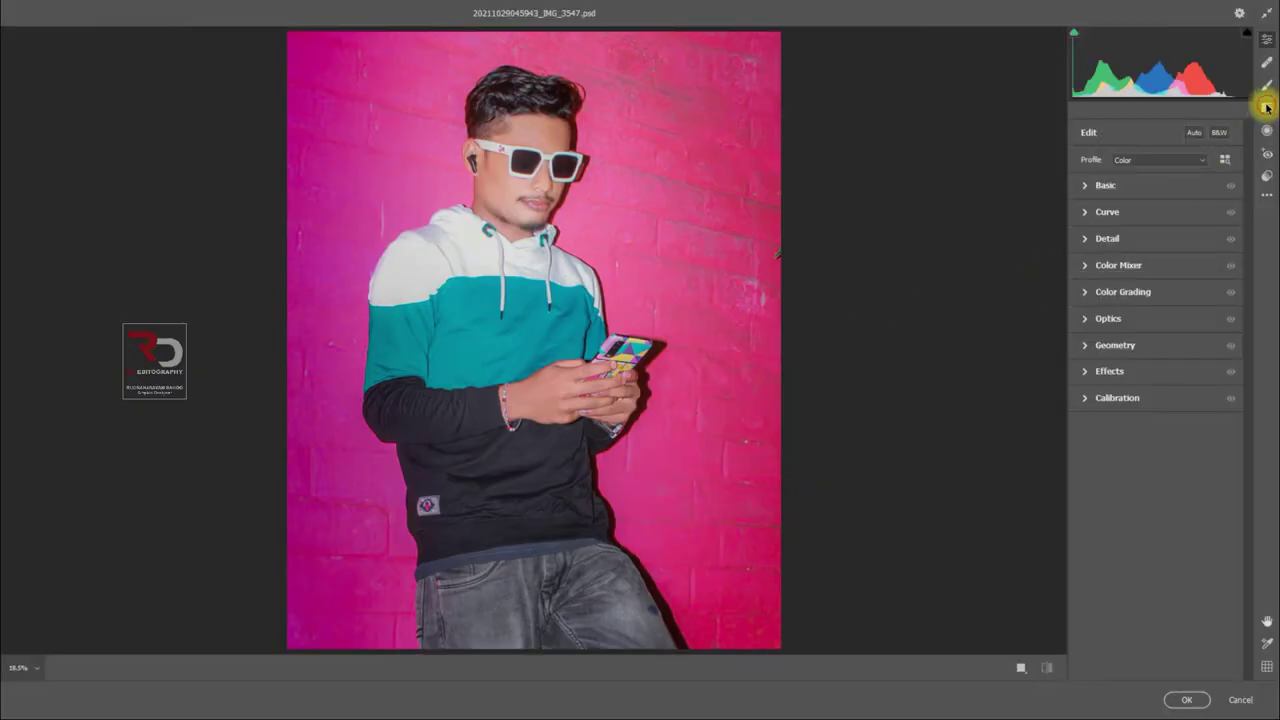
Draw a graduated filter from the left edge to mid-image and zero its sliders.
left_click(1267, 107)
left_click_drag(275, 369, 556, 368)
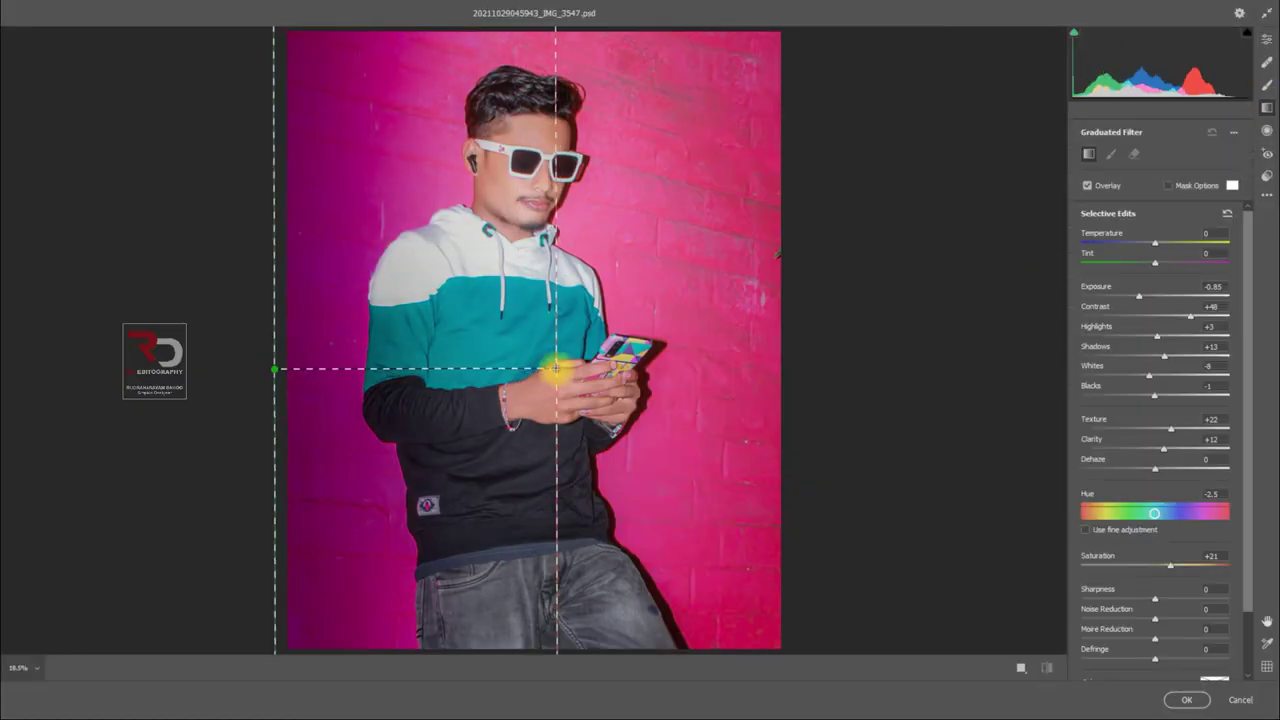
left_click(1219, 283)
type("0")
left_click(1211, 306)
type("00")
left_click(1211, 346)
type("00")
left_click(1211, 386)
type("0")
left_click(1211, 419)
left_click(1211, 439)
type("0")
left_click(1211, 556)
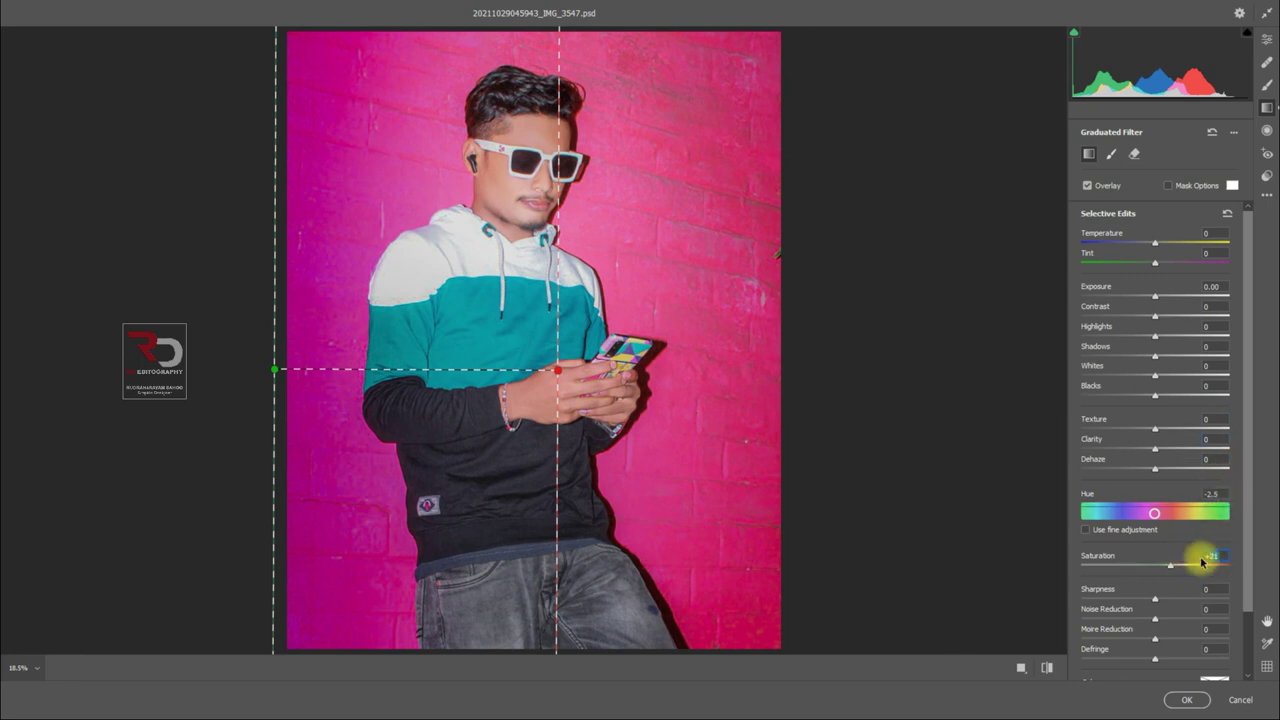
type("0")
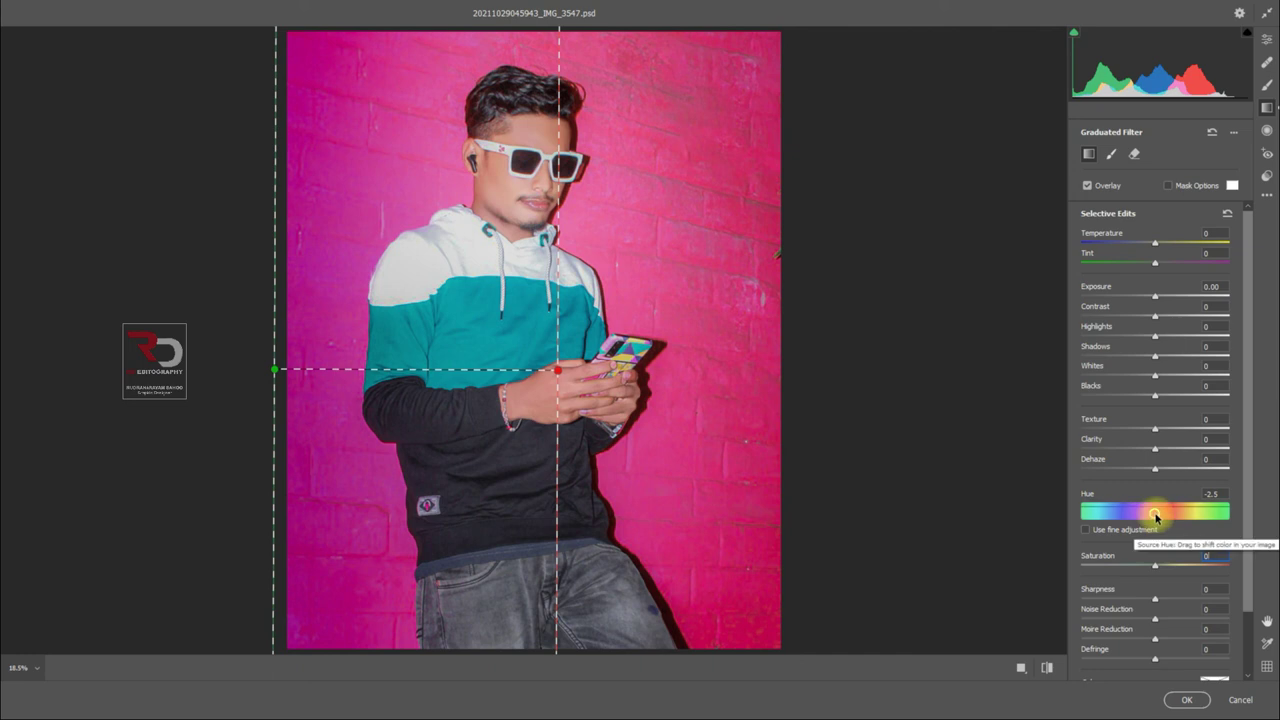
Set the graduated filter's Hue to +23.5 and Exposure to +0.10, then apply.
left_click_drag(1155, 515, 1164, 526)
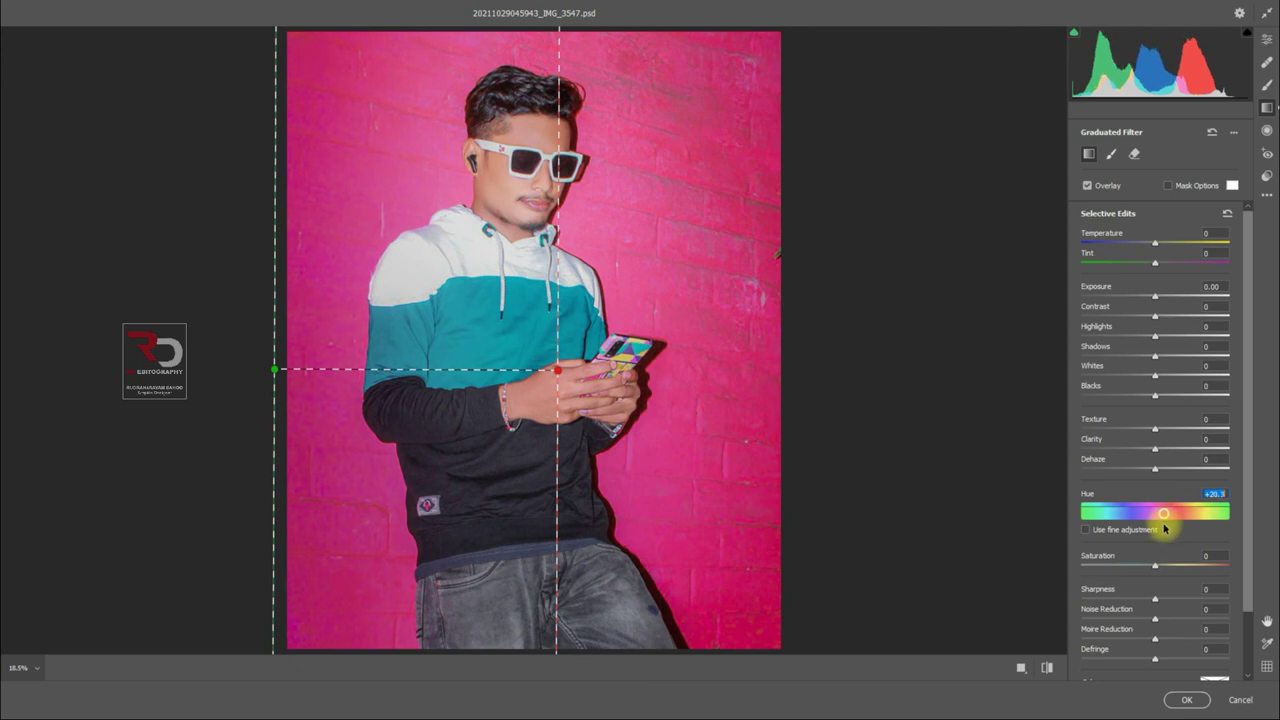
left_click_drag(1164, 528, 1165, 528)
left_click_drag(1156, 296, 1158, 301)
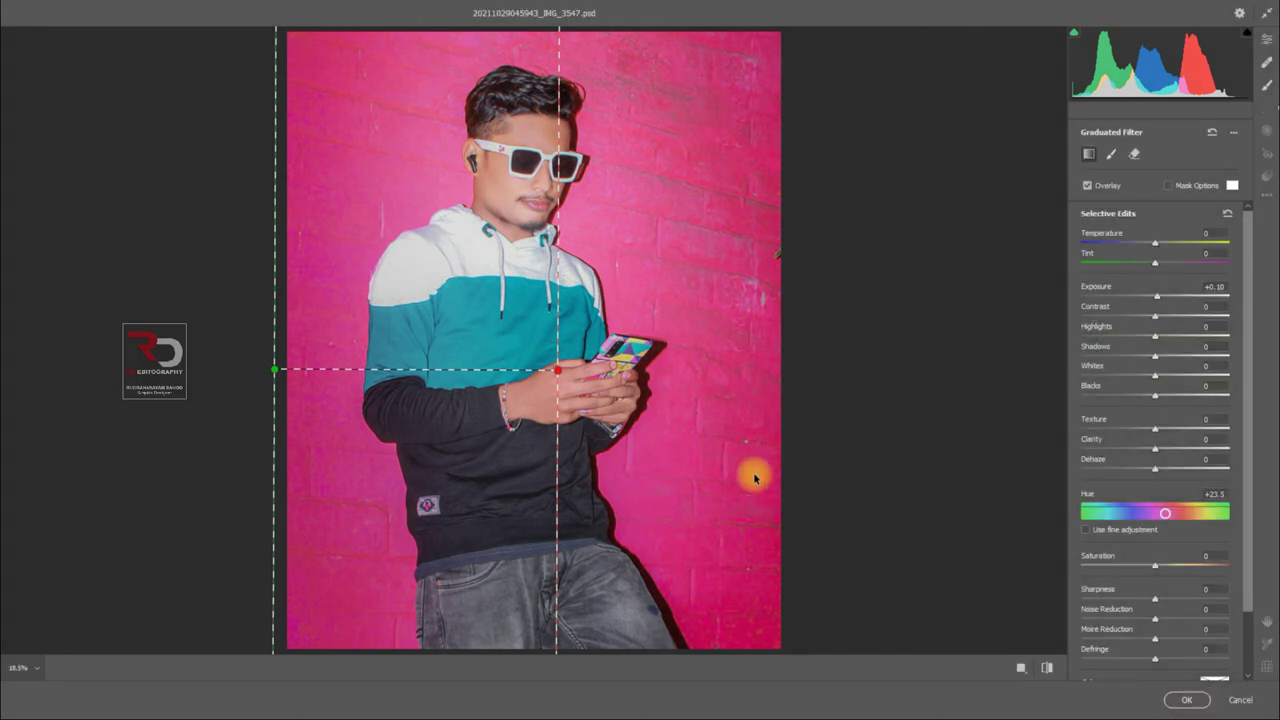
key("Return")
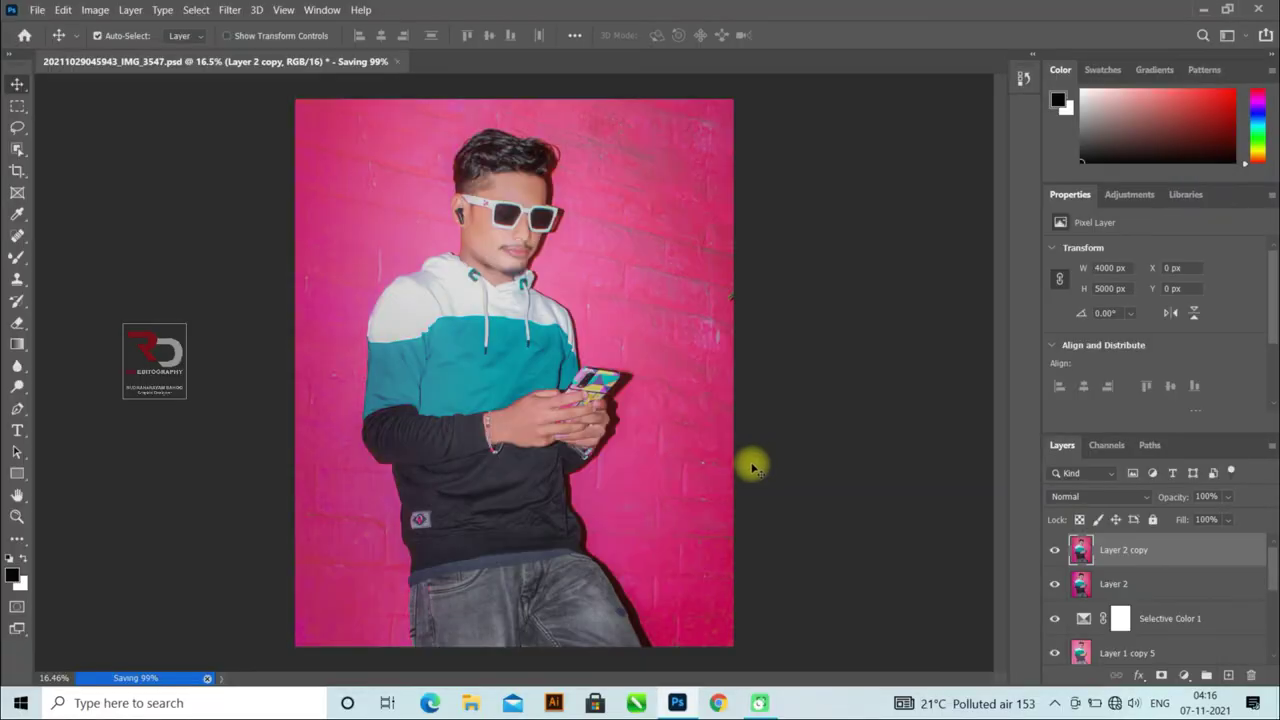
Save the document and toggle Layer 2 copy's visibility to compare before and after.
key("ctrl+s")
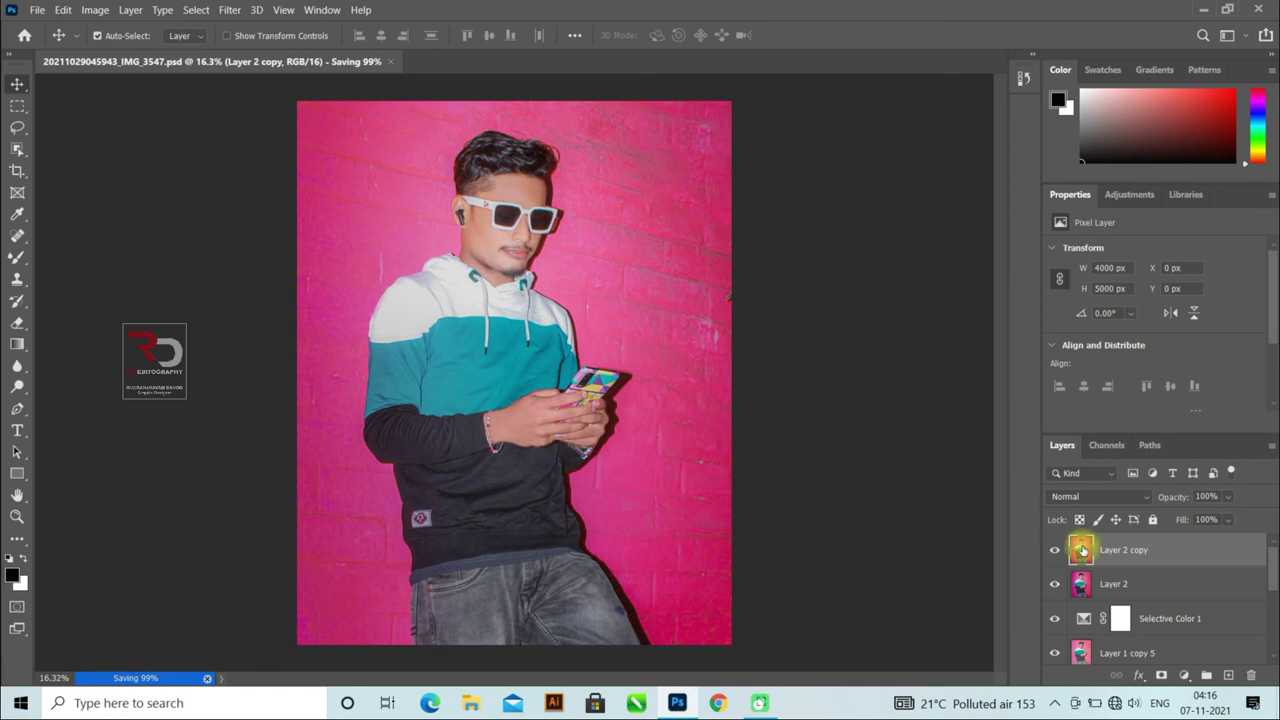
left_click(1054, 550)
left_click(1054, 550)
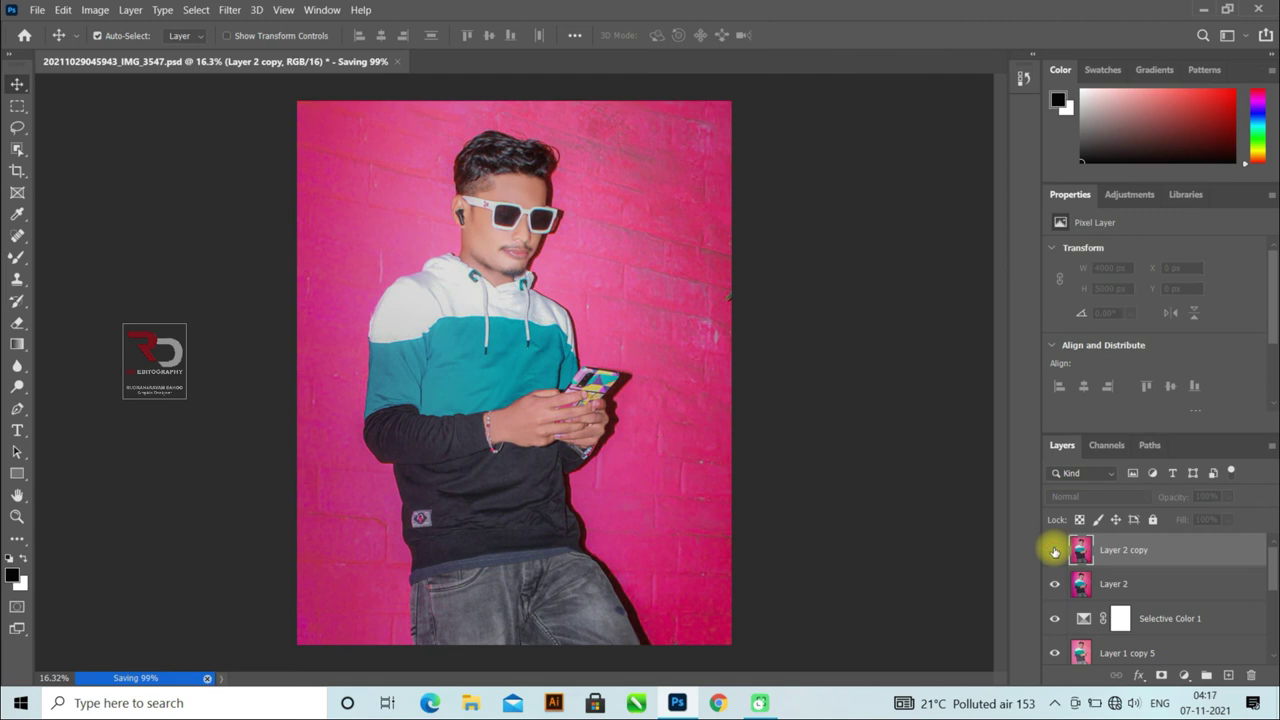
left_click(1054, 550)
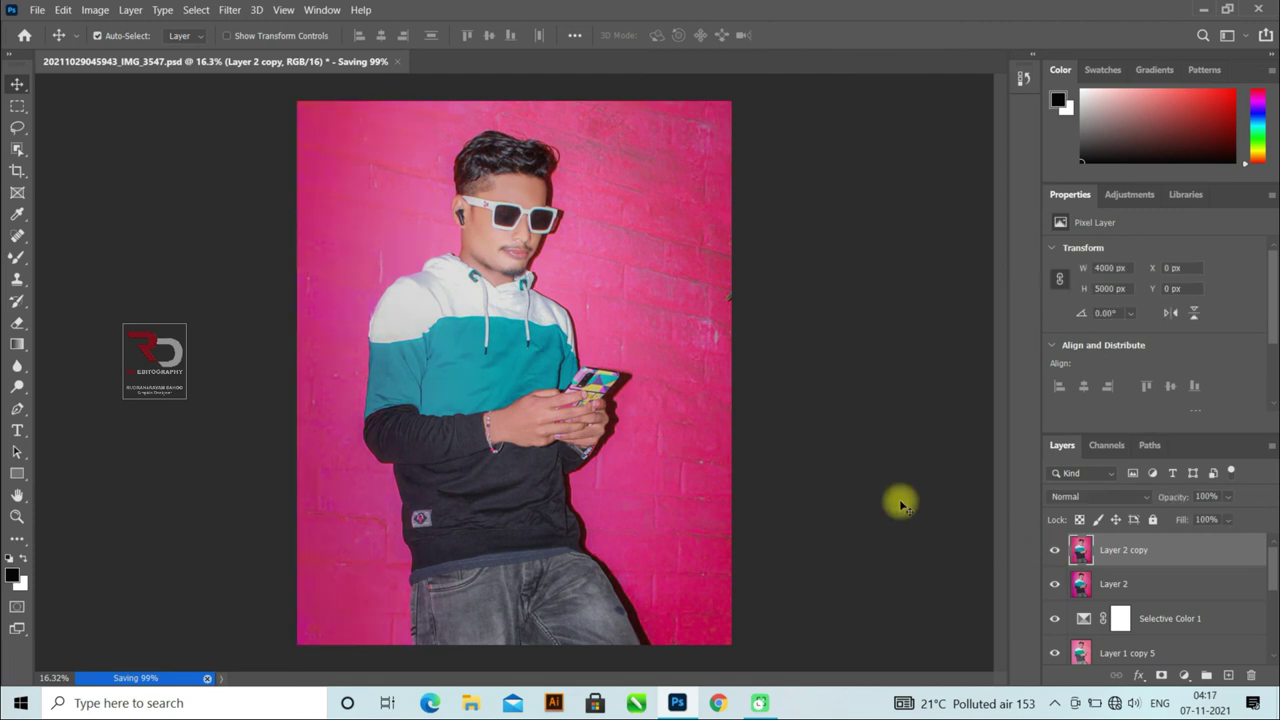